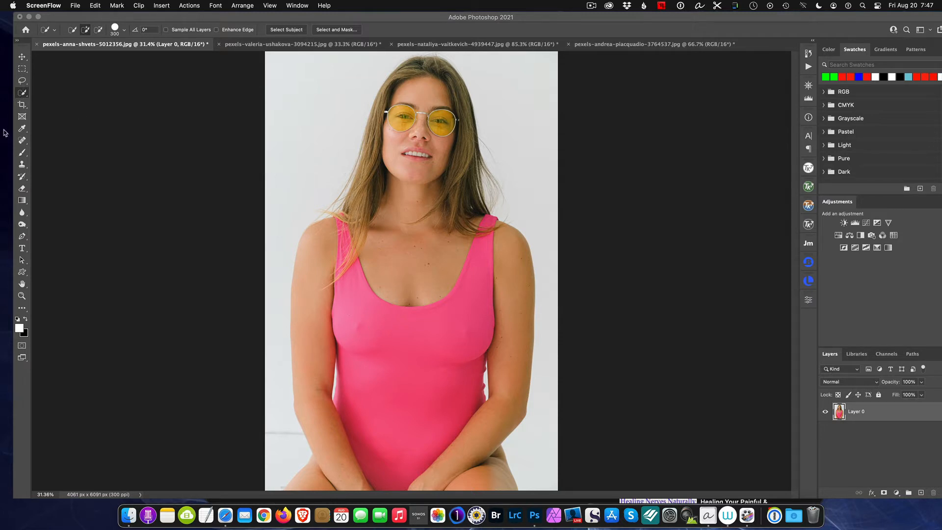
Step: Select the woman's head, hair, torso and arms with the Quick Selection tool
{"action": "left_click", "coordinate": [23, 93]}
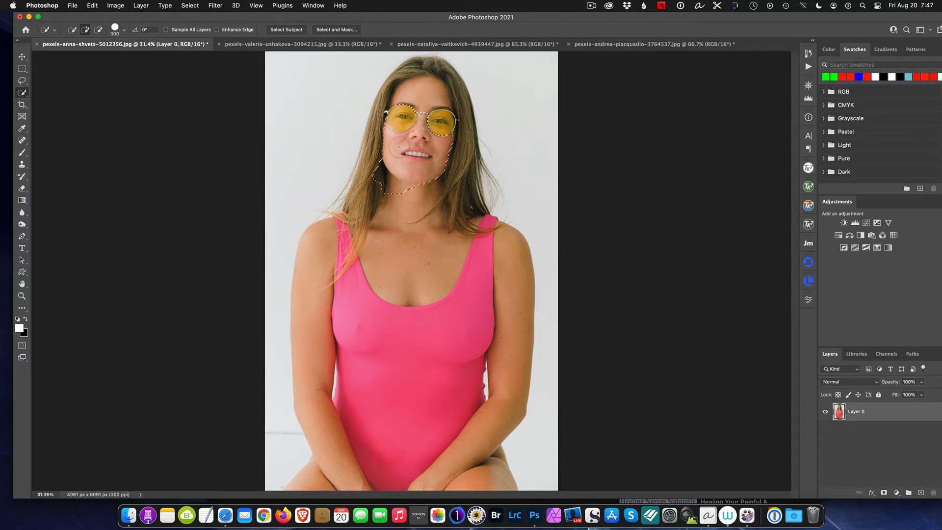
{"action": "mouse_move", "coordinate": [387, 112]}
{"action": "left_mouse_down"}
{"action": "mouse_move", "coordinate": [418, 86]}
{"action": "mouse_move", "coordinate": [427, 162]}
{"action": "mouse_move", "coordinate": [387, 123]}
{"action": "mouse_move", "coordinate": [456, 197]}
{"action": "mouse_move", "coordinate": [416, 275]}
{"action": "mouse_move", "coordinate": [373, 282]}
{"action": "mouse_move", "coordinate": [456, 279]}
{"action": "mouse_move", "coordinate": [478, 225]}
{"action": "left_mouse_up"}
{"action": "mouse_move", "coordinate": [471, 314]}
{"action": "left_mouse_down"}
{"action": "mouse_move", "coordinate": [495, 311]}
{"action": "mouse_move", "coordinate": [441, 324]}
{"action": "mouse_move", "coordinate": [422, 402]}
{"action": "mouse_move", "coordinate": [432, 365]}
{"action": "left_mouse_up"}
{"action": "mouse_move", "coordinate": [314, 275]}
{"action": "left_mouse_down"}
{"action": "mouse_move", "coordinate": [307, 441]}
{"action": "mouse_move", "coordinate": [291, 381]}
{"action": "left_mouse_up"}
Step: Subtract the excess background beside the woman's arm from the selection and restore the Quick Selection tool's add mode
{"action": "left_click", "coordinate": [99, 31]}
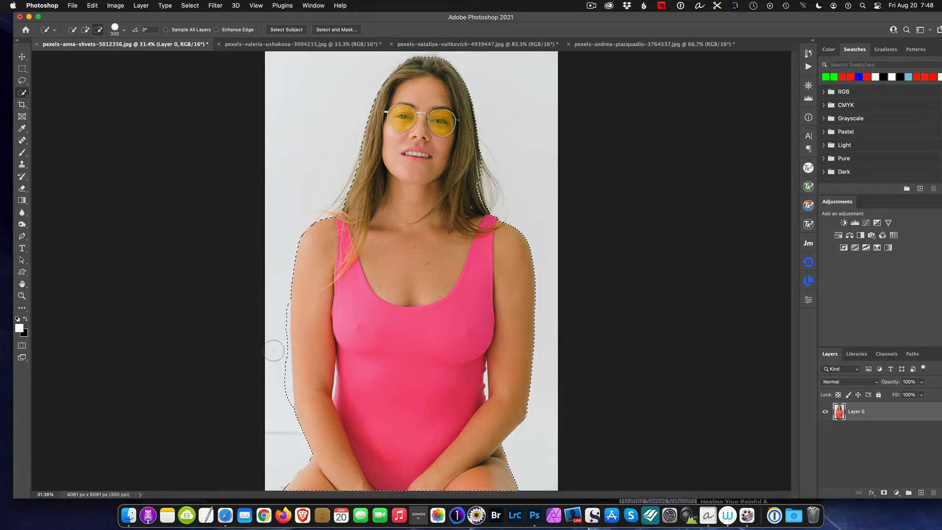
{"action": "scroll", "coordinate": [274, 353], "scroll_direction": "up", "scroll_amount": 3}
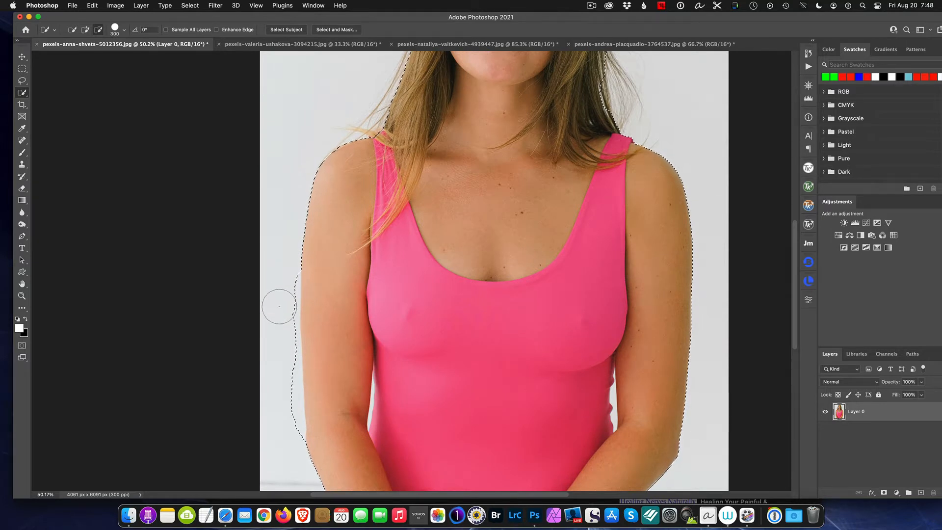
{"action": "mouse_move", "coordinate": [279, 329]}
{"action": "left_mouse_down"}
{"action": "mouse_move", "coordinate": [283, 437]}
{"action": "mouse_move", "coordinate": [280, 279]}
{"action": "mouse_move", "coordinate": [264, 209]}
{"action": "mouse_move", "coordinate": [311, 211]}
{"action": "left_mouse_up"}
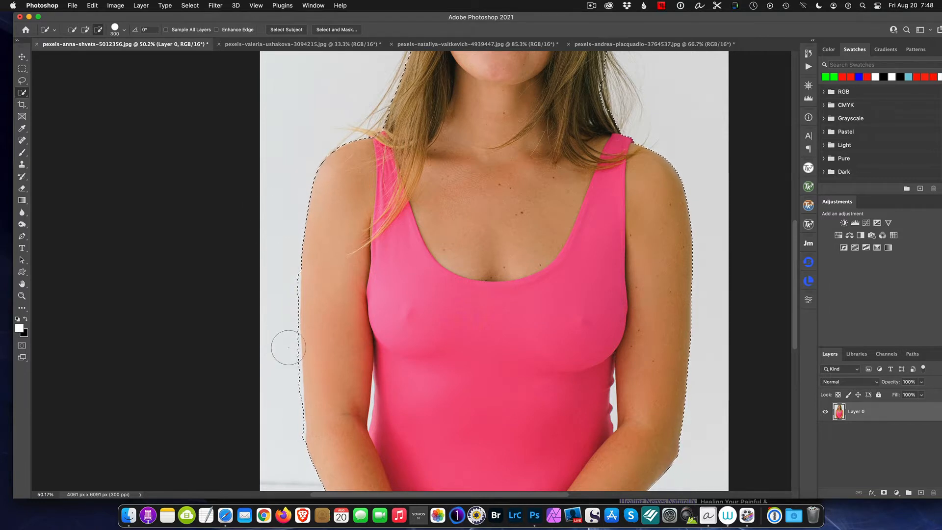
{"action": "scroll", "coordinate": [392, 342], "scroll_direction": "down", "scroll_amount": 2}
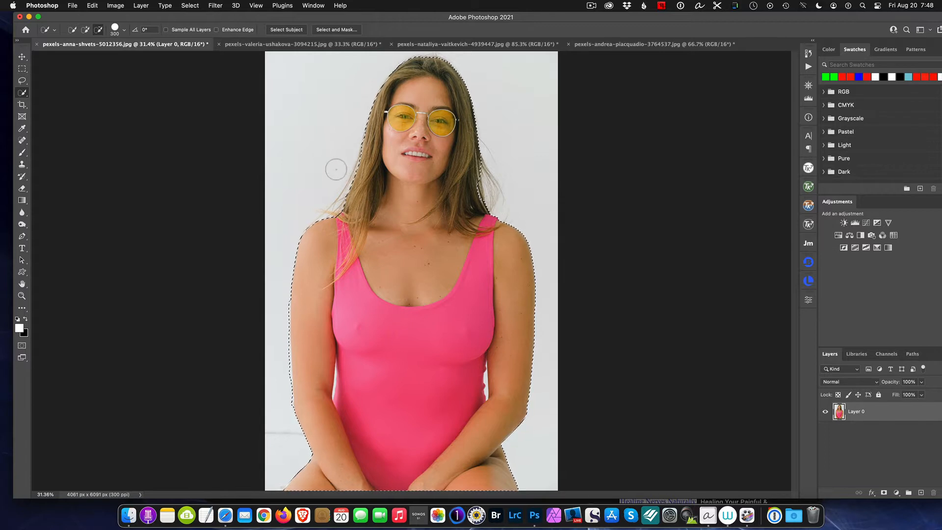
{"action": "left_click", "coordinate": [85, 30]}
Step: Check the selection edges around the hair and shoulders, and add a layer mask to Layer 0 from the selection
{"action": "scroll", "coordinate": [513, 209], "scroll_direction": "up", "scroll_amount": 5}
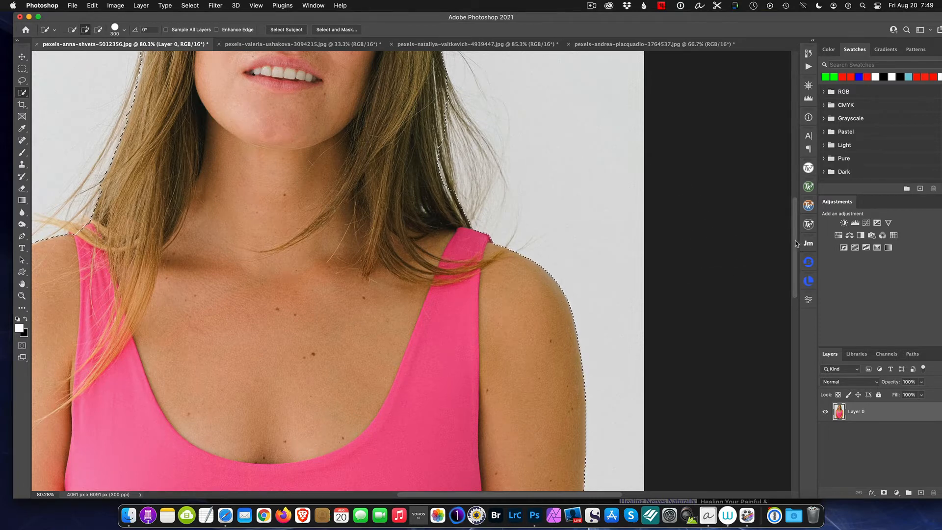
{"action": "scroll", "coordinate": [512, 250], "scroll_direction": "up", "scroll_amount": 10}
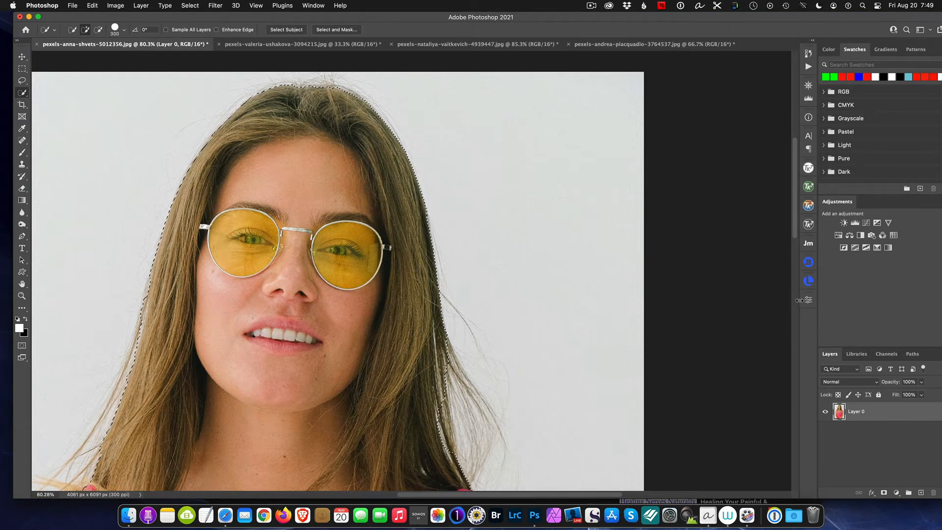
{"action": "left_click_drag", "start_coordinate": [797, 224], "coordinate": [770, 261]}
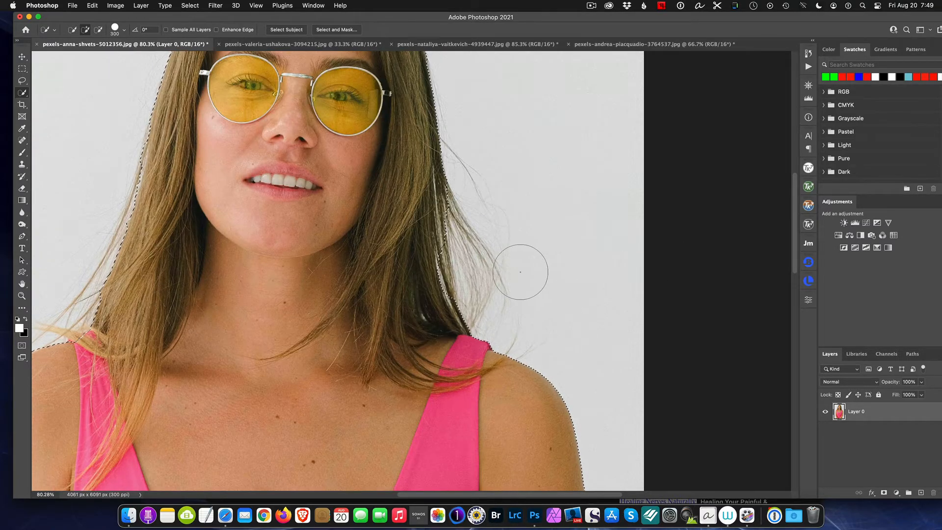
{"action": "scroll", "coordinate": [521, 269], "scroll_direction": "down", "scroll_amount": 3}
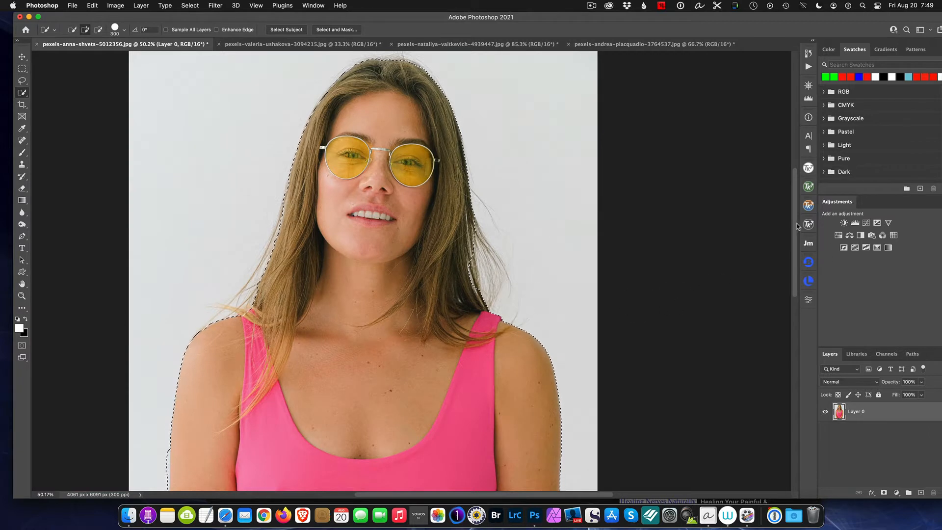
{"action": "scroll", "coordinate": [797, 261], "scroll_direction": "down", "scroll_amount": 5}
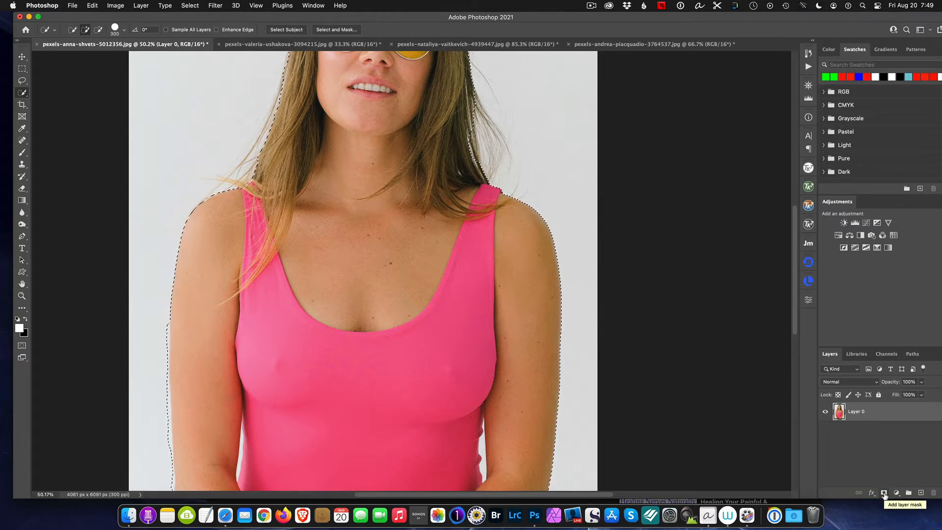
{"action": "left_click", "coordinate": [883, 493]}
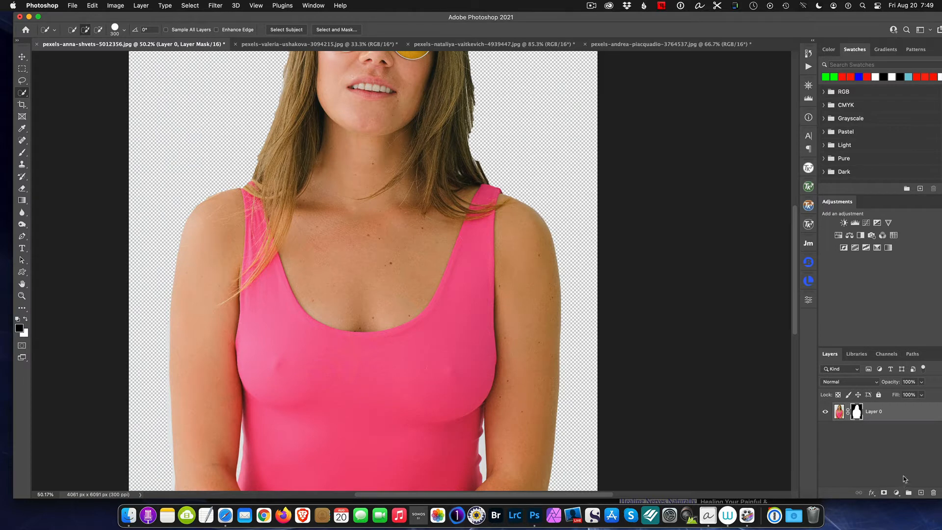
Step: Examine the masked edges around the woman's hair, arms and torso against the transparent background
{"action": "scroll", "coordinate": [533, 315], "scroll_direction": "up", "scroll_amount": 2}
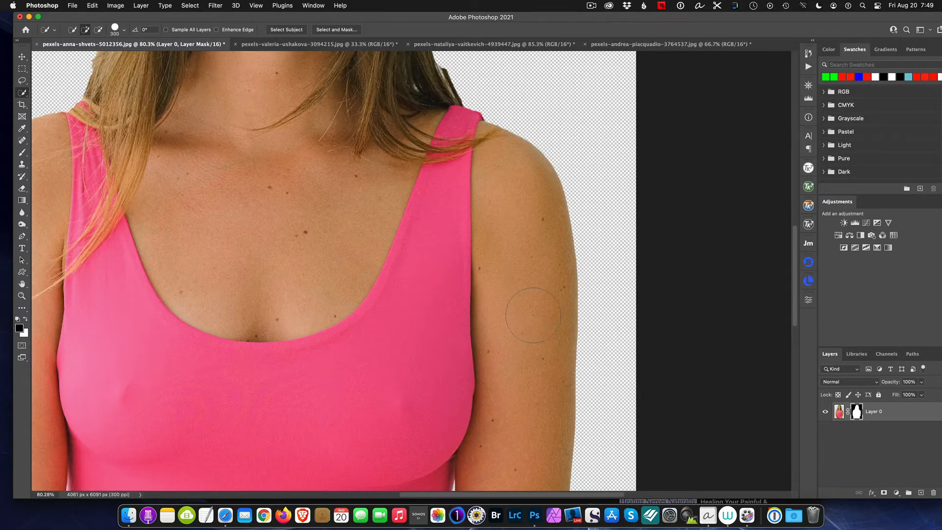
{"action": "scroll", "coordinate": [533, 315], "scroll_direction": "down", "scroll_amount": 2}
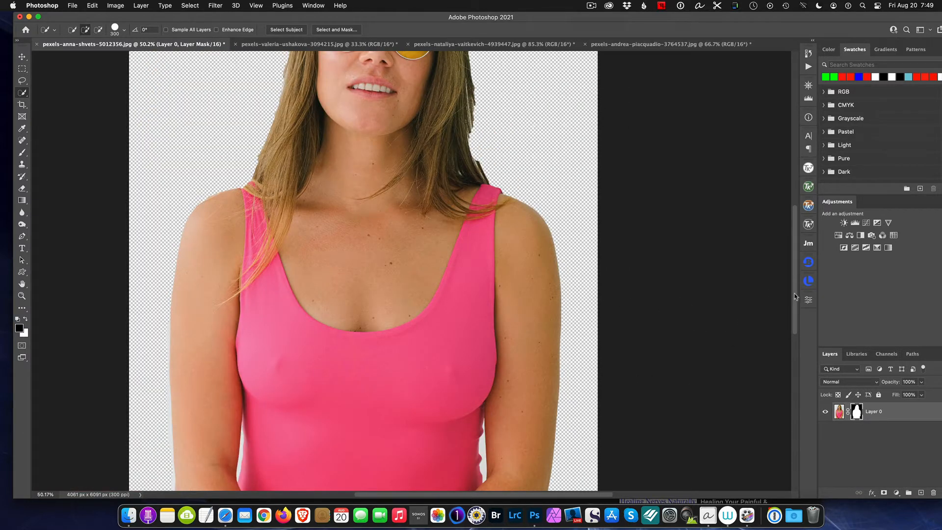
{"action": "left_click_drag", "start_coordinate": [795, 296], "coordinate": [795, 226]}
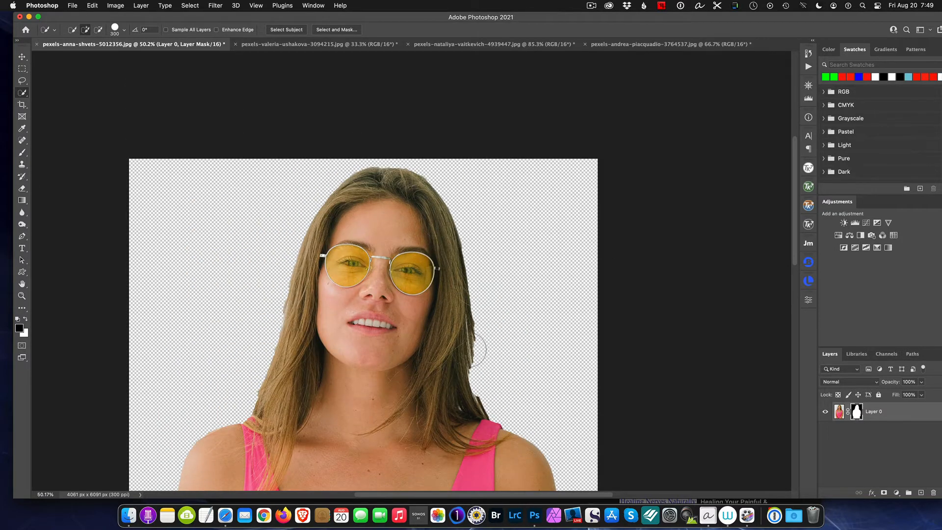
{"action": "scroll", "coordinate": [470, 350], "scroll_direction": "up", "scroll_amount": 3}
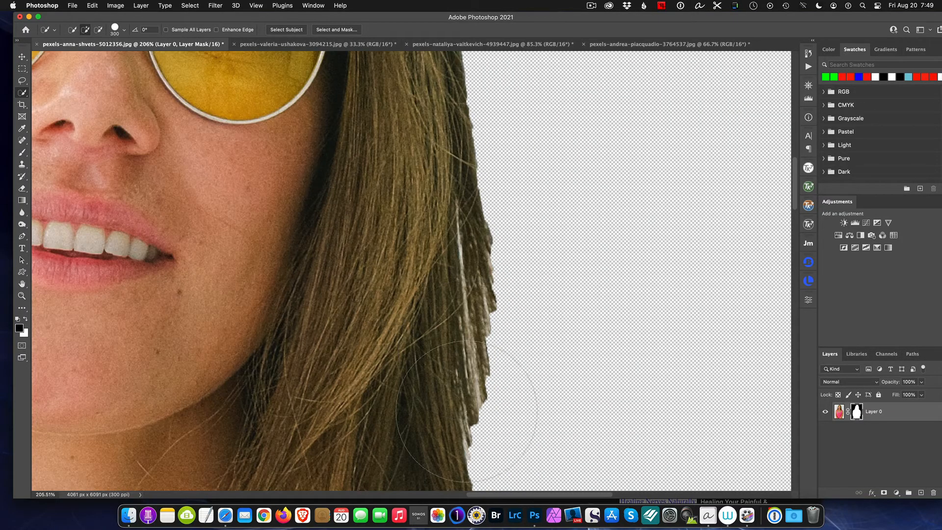
{"action": "scroll", "coordinate": [702, 377], "scroll_direction": "down", "scroll_amount": 2}
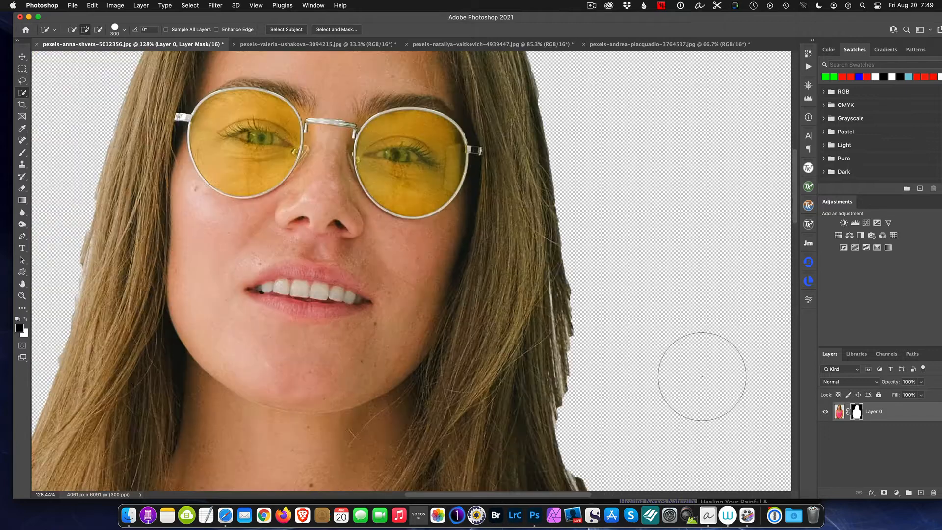
{"action": "scroll", "coordinate": [702, 376], "scroll_direction": "down", "scroll_amount": 2}
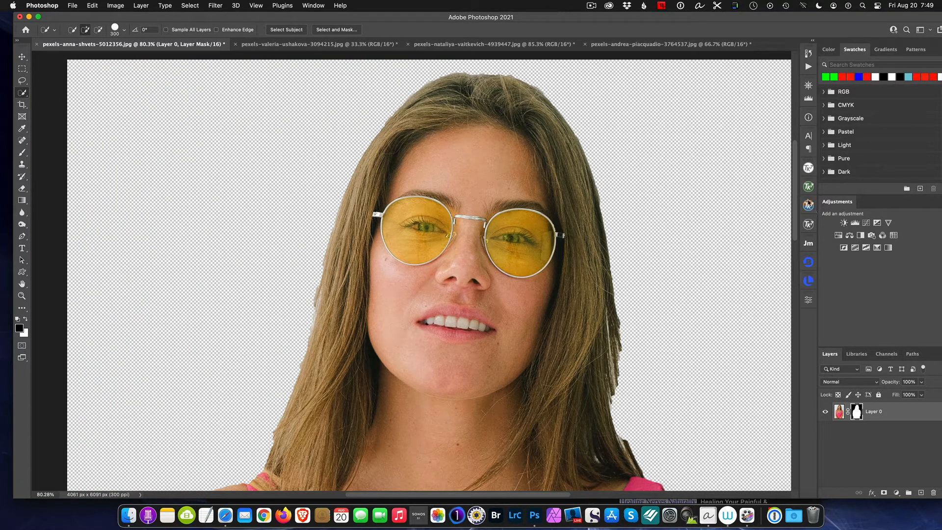
{"action": "left_click_drag", "start_coordinate": [794, 189], "coordinate": [785, 315]}
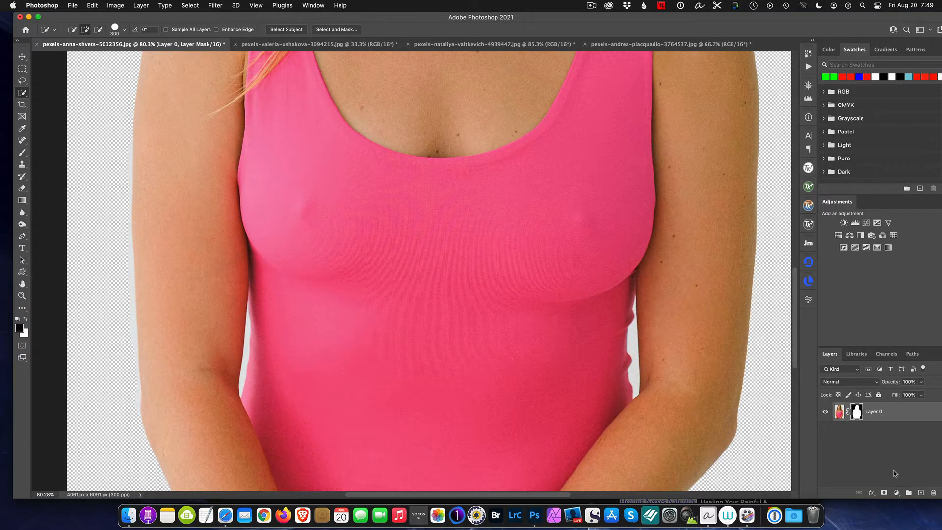
Step: Add a red (ff2407) solid color fill layer and place it beneath Layer 0
{"action": "left_click", "coordinate": [896, 492]}
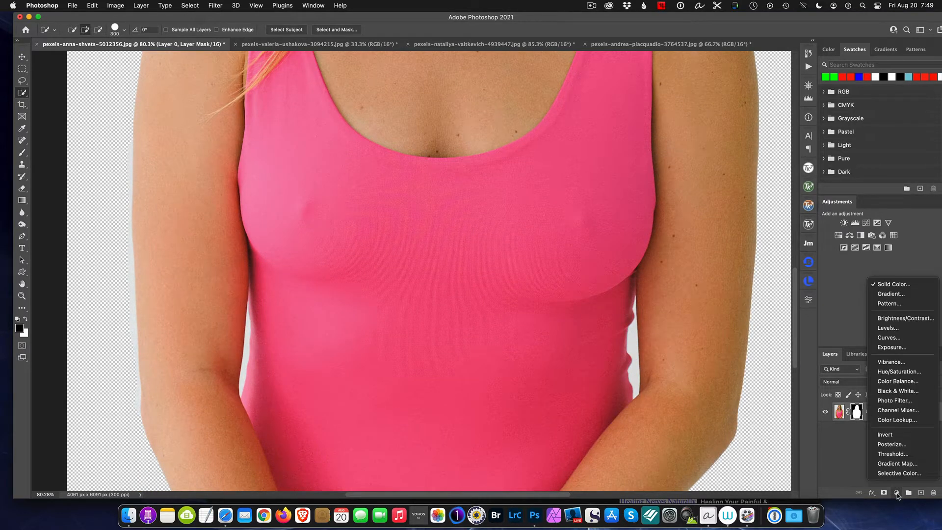
{"action": "left_click", "coordinate": [909, 286]}
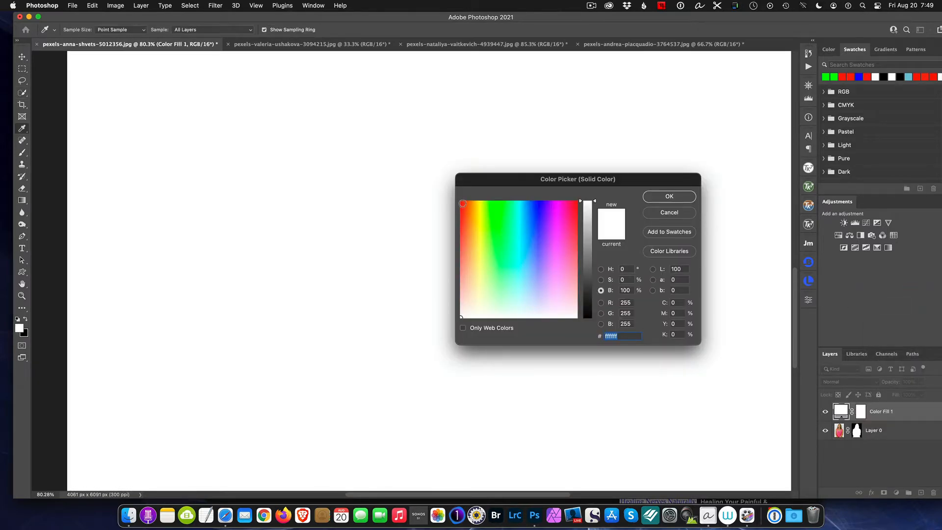
{"action": "left_click", "coordinate": [462, 203]}
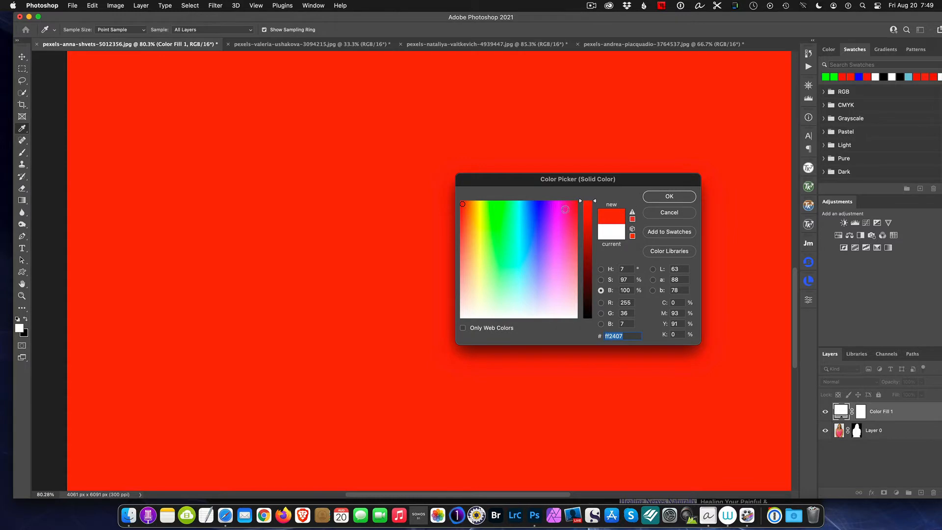
{"action": "left_click", "coordinate": [667, 197]}
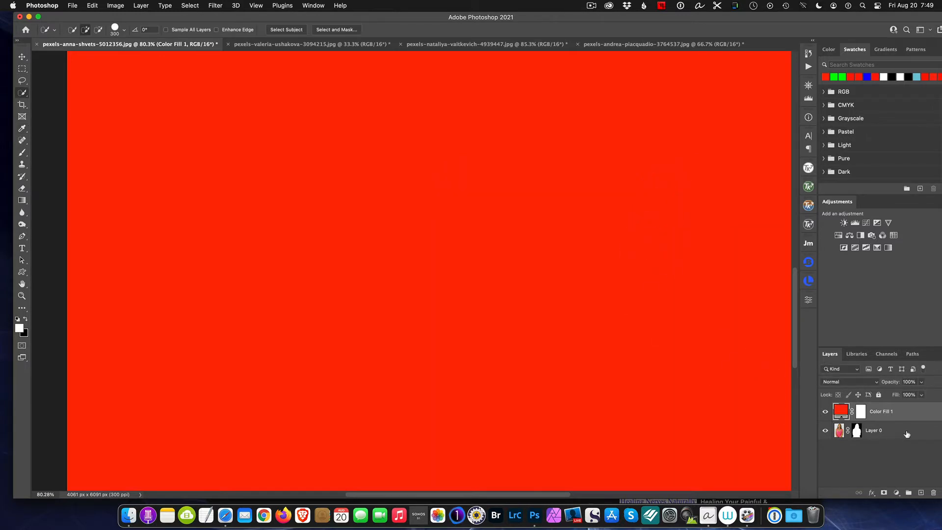
{"action": "left_click_drag", "start_coordinate": [904, 411], "coordinate": [898, 434]}
Step: Check the cutout edges against red, and delete both the red fill layer and the layer mask on Layer 0
{"action": "scroll", "coordinate": [655, 320], "scroll_direction": "down", "scroll_amount": 3}
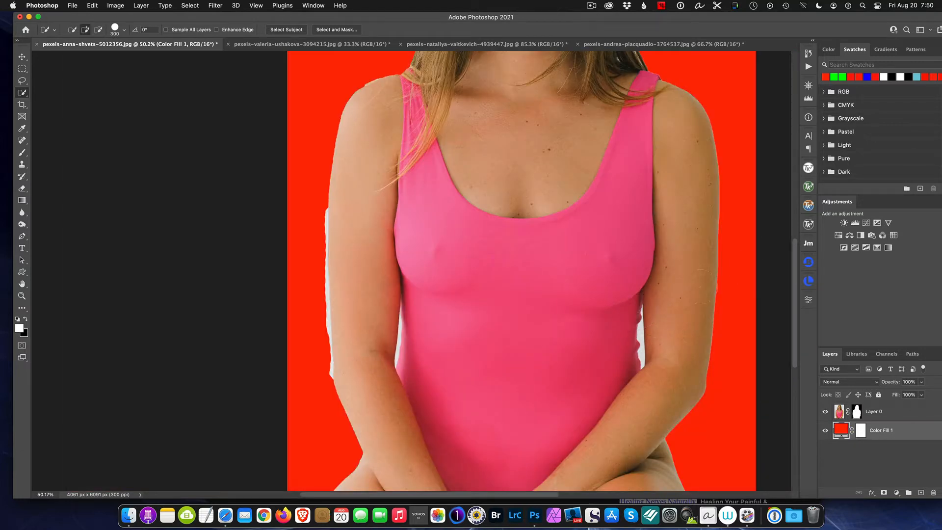
{"action": "scroll", "coordinate": [794, 274], "scroll_direction": "up", "scroll_amount": 10}
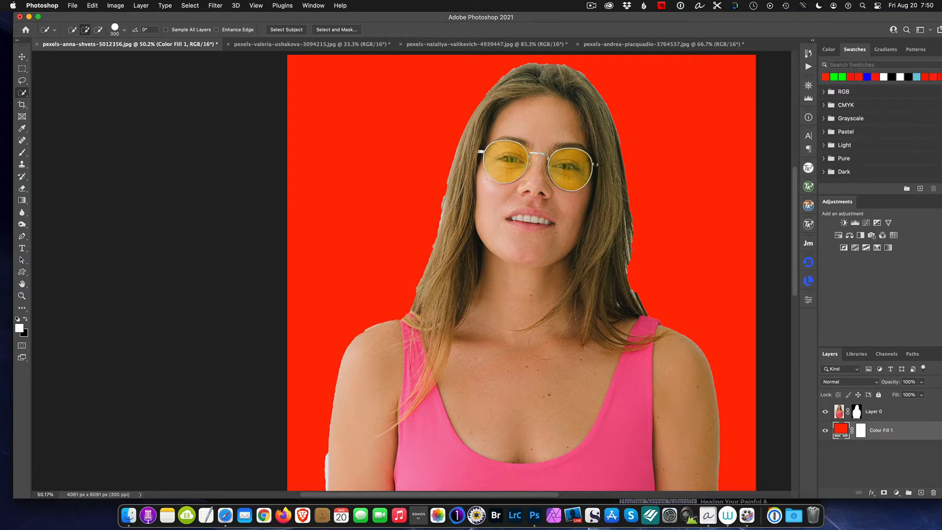
{"action": "scroll", "coordinate": [545, 343], "scroll_direction": "down", "scroll_amount": 3}
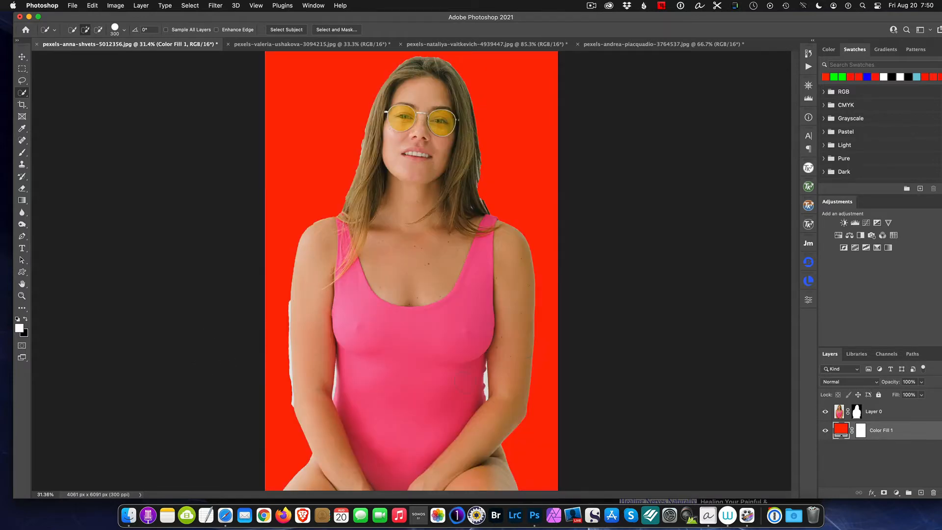
{"action": "scroll", "coordinate": [495, 372], "scroll_direction": "up", "scroll_amount": 3}
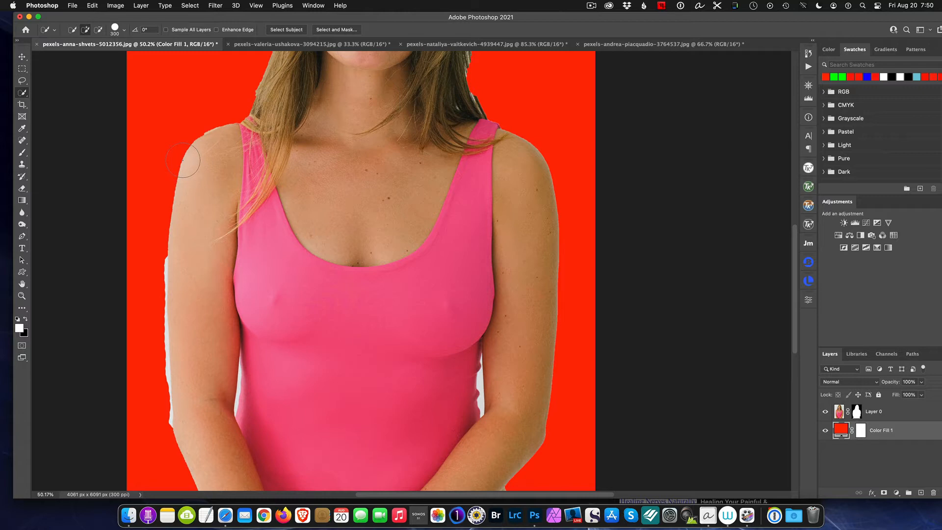
{"action": "key", "text": "super+0"}
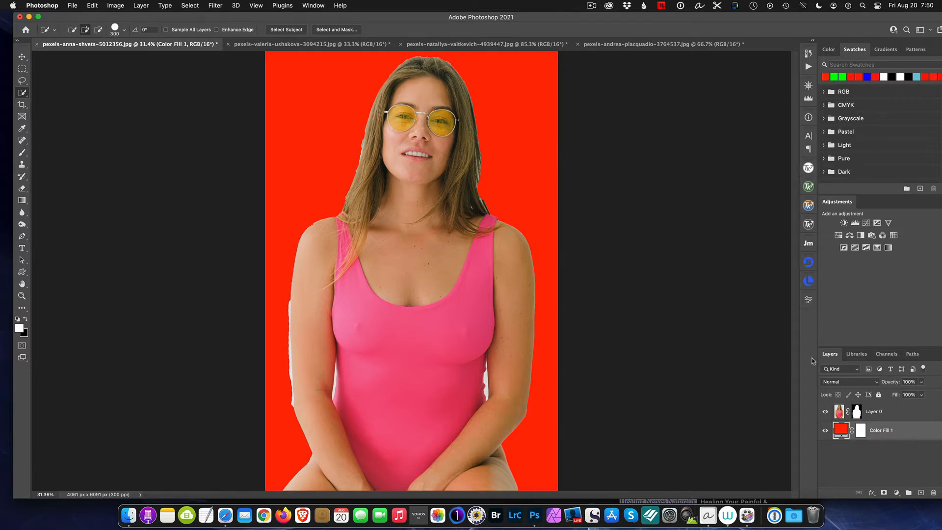
{"action": "left_click_drag", "start_coordinate": [902, 431], "coordinate": [933, 492]}
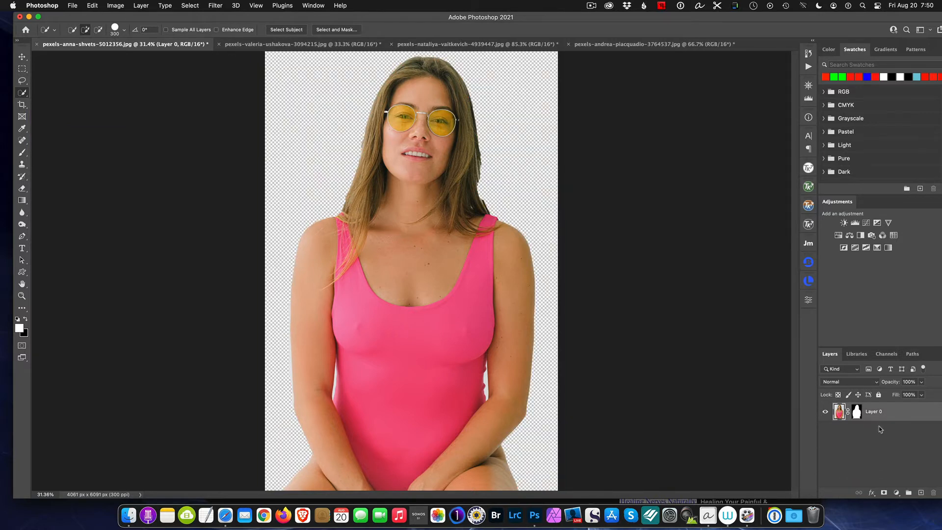
{"action": "left_click", "coordinate": [857, 412]}
{"action": "right_click", "coordinate": [857, 412]}
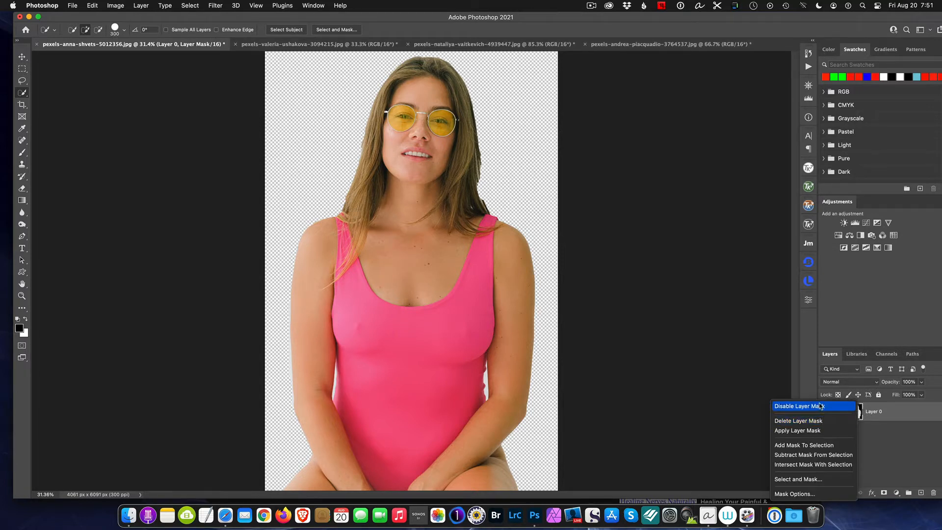
{"action": "left_click", "coordinate": [820, 421]}
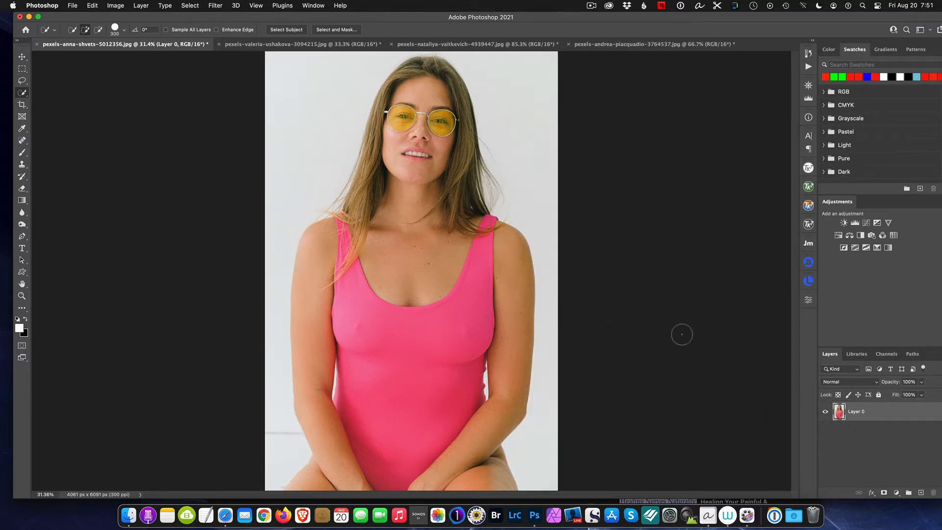
Step: Select the woman automatically with Select Subject and add a layer mask to Layer 0 from that selection
{"action": "scroll", "coordinate": [681, 334], "scroll_direction": "down", "scroll_amount": 3}
{"action": "scroll", "coordinate": [681, 334], "scroll_direction": "up", "scroll_amount": 2}
{"action": "left_click", "coordinate": [287, 31]}
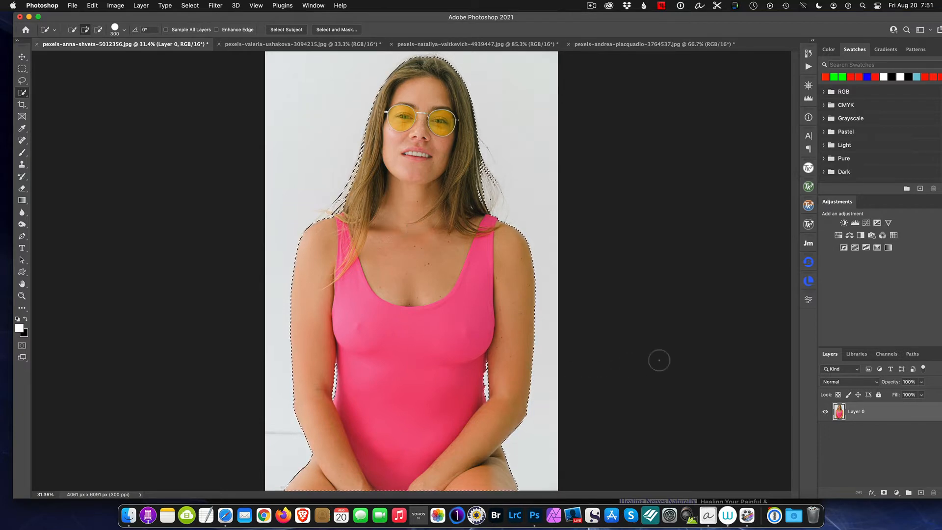
{"action": "left_click", "coordinate": [883, 492]}
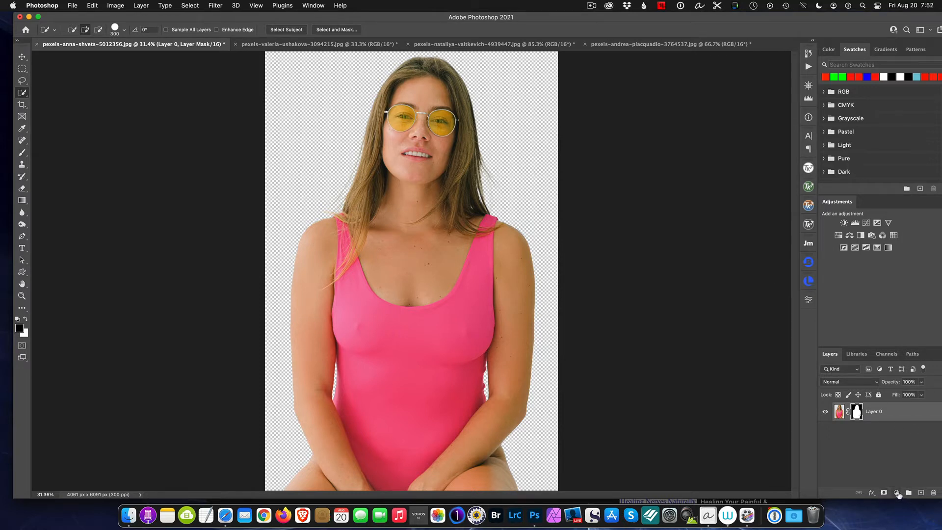
Step: Add a solid color fill layer in bright red above the masked portrait
{"action": "left_click", "coordinate": [897, 492]}
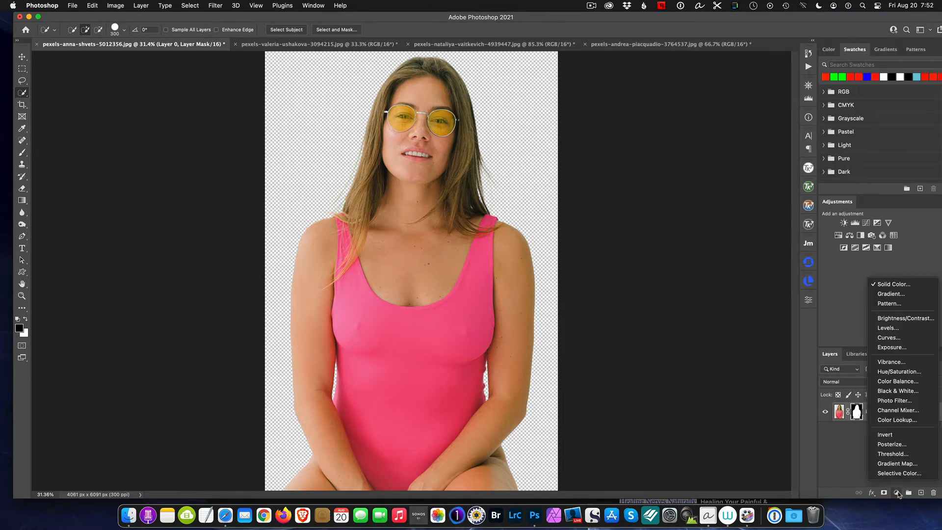
{"action": "left_click", "coordinate": [905, 283]}
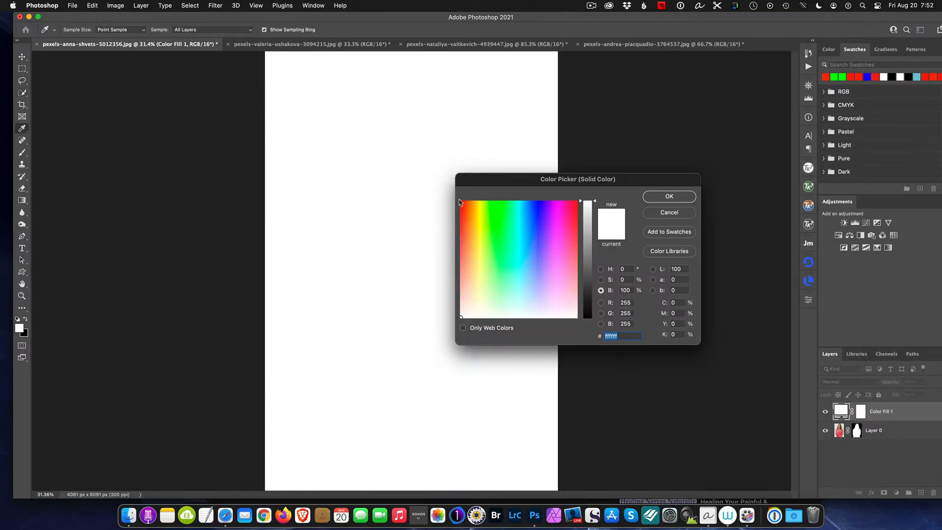
{"action": "left_click", "coordinate": [461, 203]}
{"action": "left_click", "coordinate": [668, 196]}
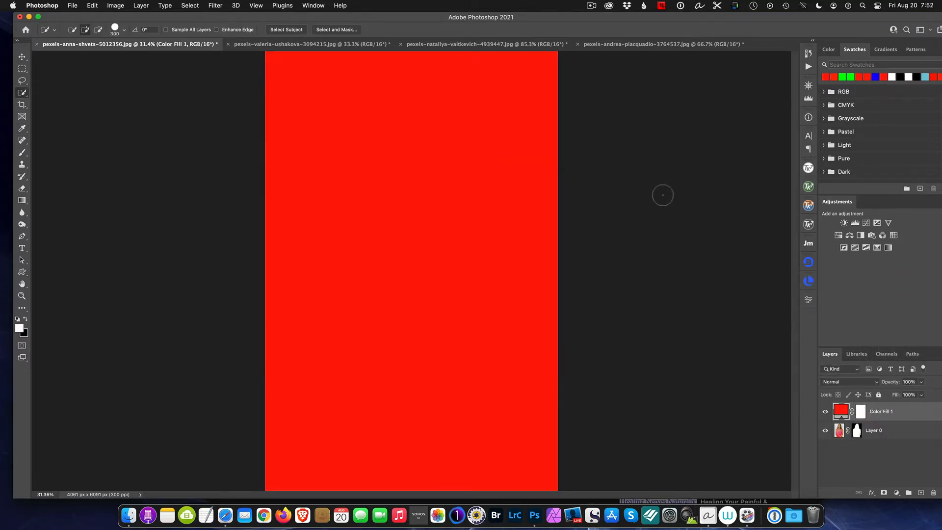
Step: Place the red fill layer beneath Layer 0 and inspect the cutout's edges around the arms and hair
{"action": "left_click_drag", "start_coordinate": [890, 412], "coordinate": [858, 439]}
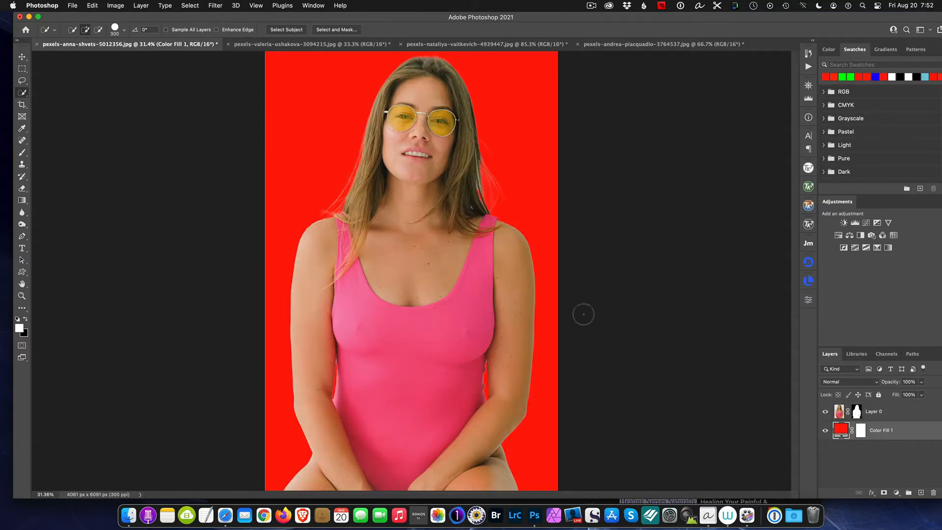
{"action": "scroll", "coordinate": [508, 210], "scroll_direction": "up", "scroll_amount": 3}
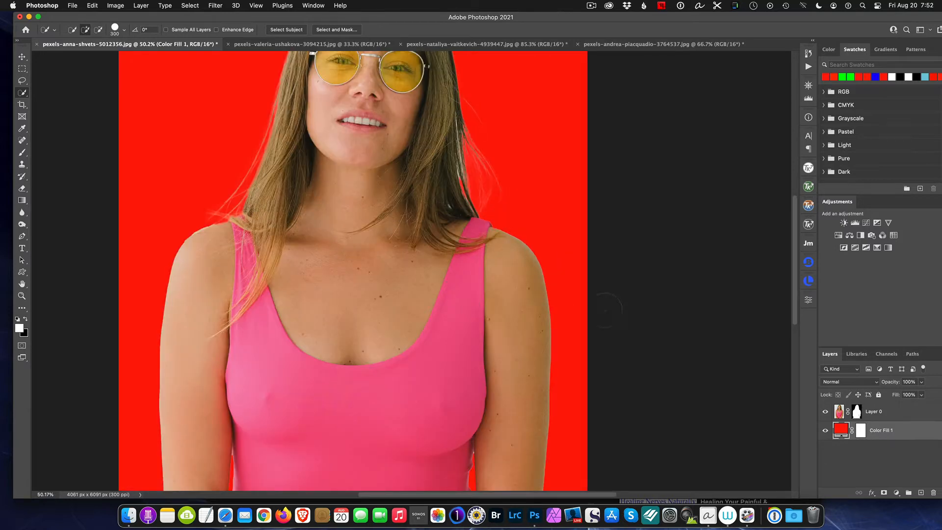
{"action": "left_click_drag", "start_coordinate": [797, 231], "coordinate": [797, 302]}
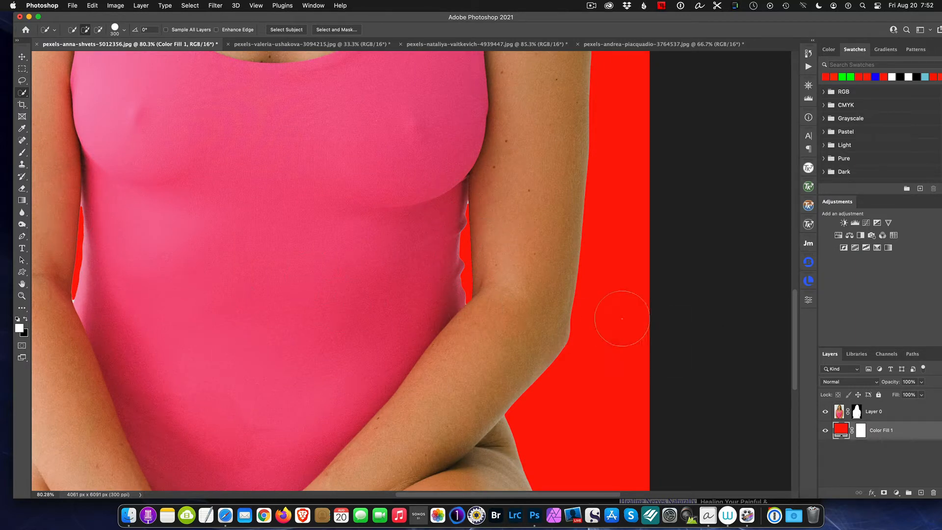
{"action": "key", "text": "super+0"}
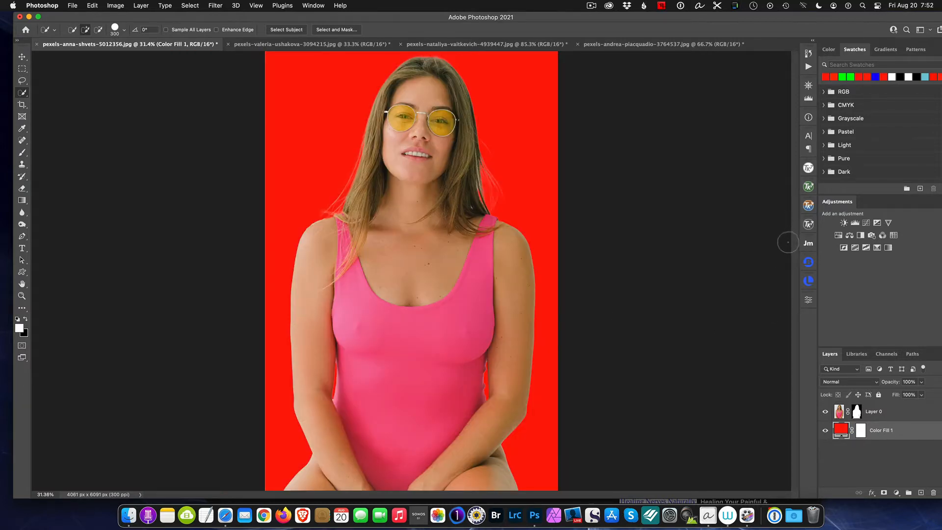
{"action": "scroll", "coordinate": [401, 166], "scroll_direction": "up", "scroll_amount": 3}
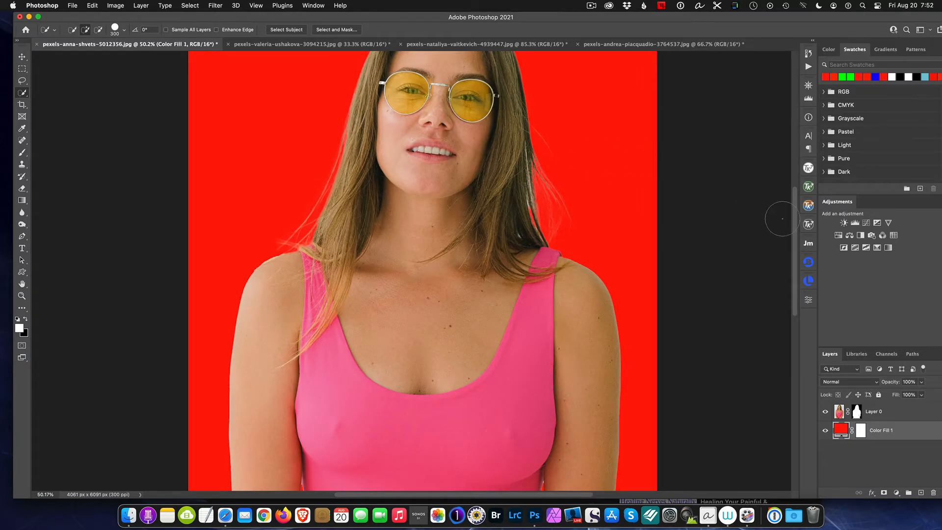
{"action": "left_click_drag", "start_coordinate": [794, 223], "coordinate": [794, 192]}
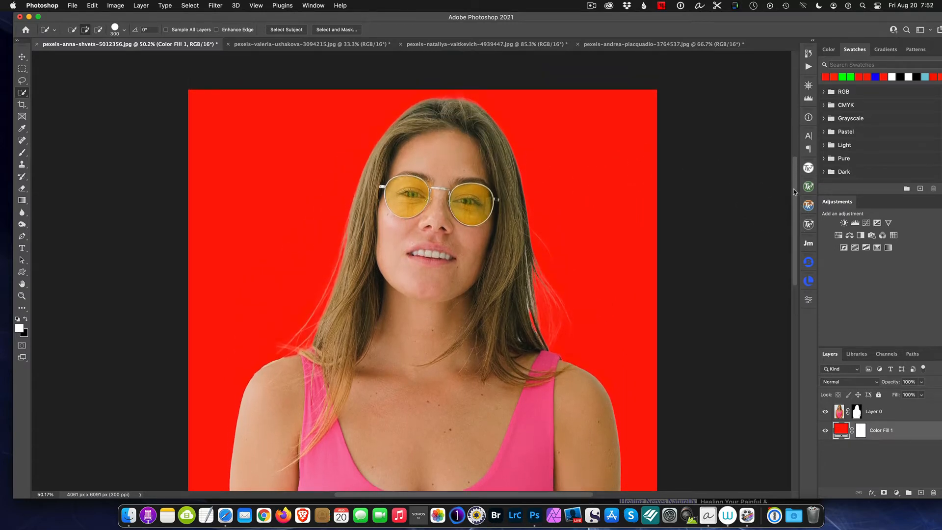
{"action": "scroll", "coordinate": [523, 282], "scroll_direction": "up", "scroll_amount": 3}
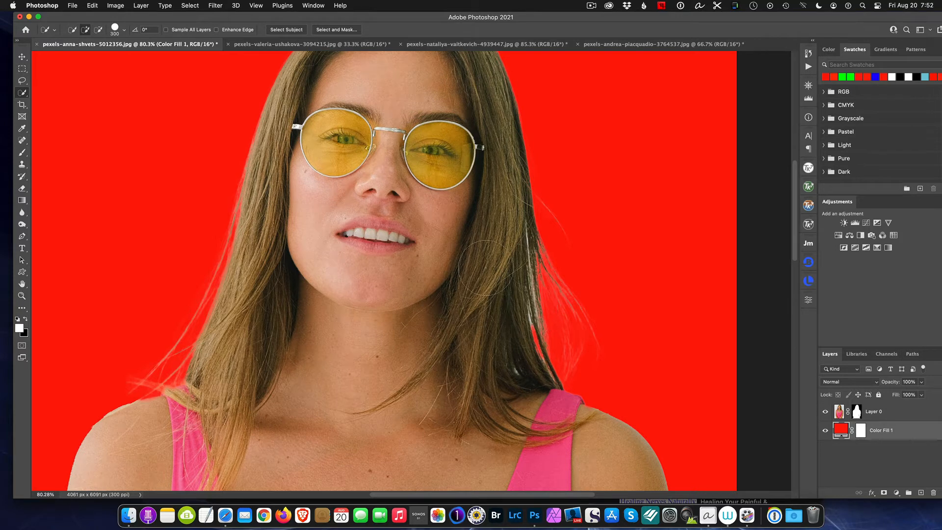
{"action": "mouse_move", "coordinate": [793, 239]}
{"action": "left_mouse_down"}
{"action": "mouse_move", "coordinate": [795, 209]}
{"action": "mouse_move", "coordinate": [797, 250]}
{"action": "left_mouse_up"}
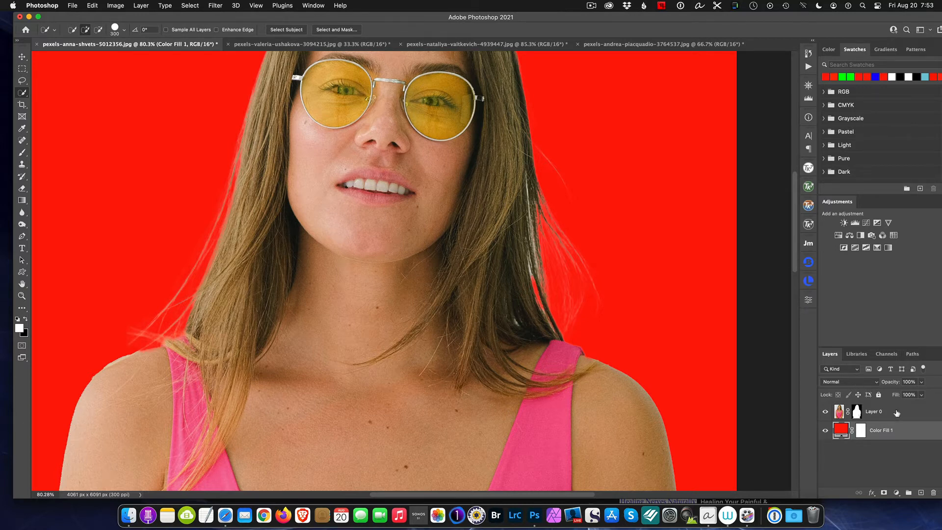
Step: Select the layer mask of Layer 0 and open it in the Select and Mask workspace
{"action": "left_click", "coordinate": [855, 411]}
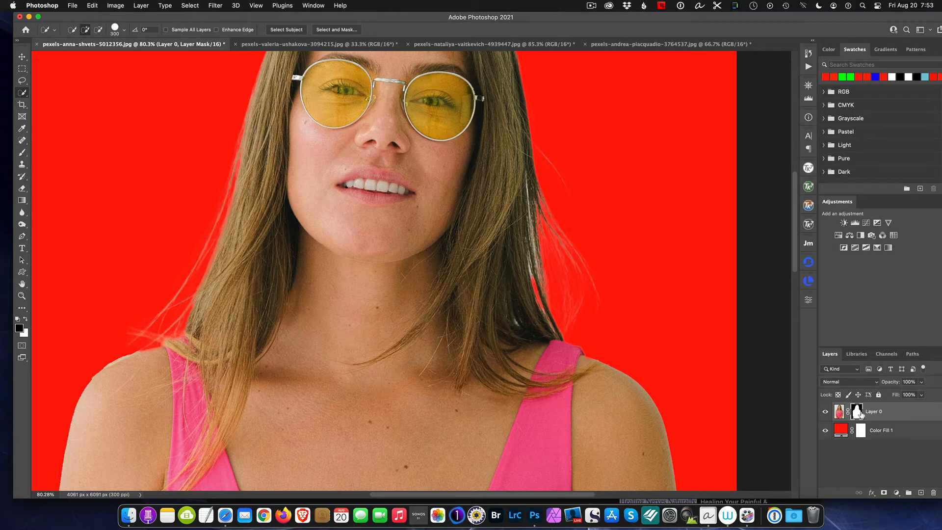
{"action": "left_click", "coordinate": [839, 412]}
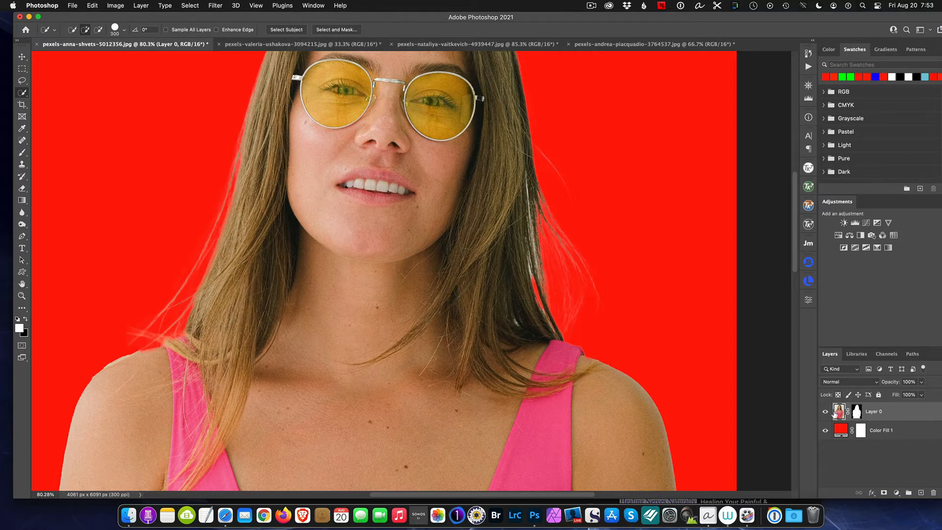
{"action": "left_click", "coordinate": [857, 413]}
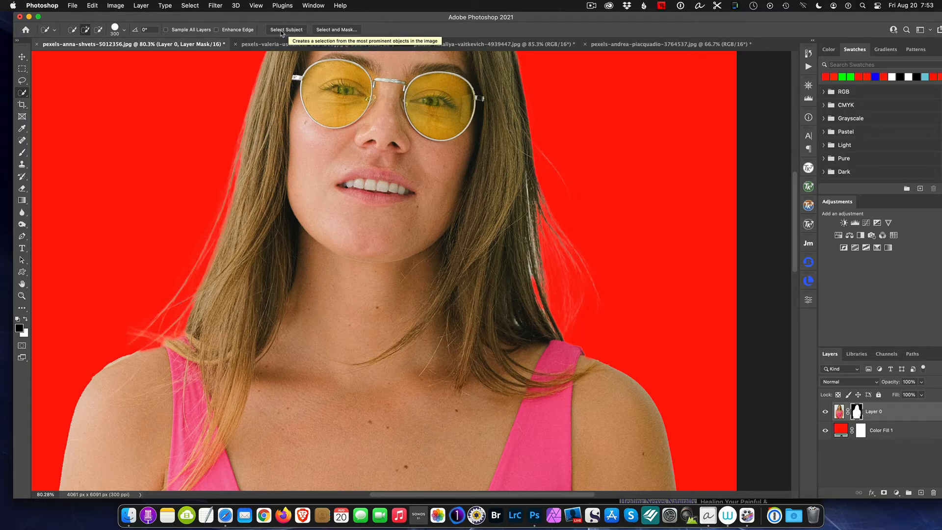
{"action": "left_click", "coordinate": [332, 30]}
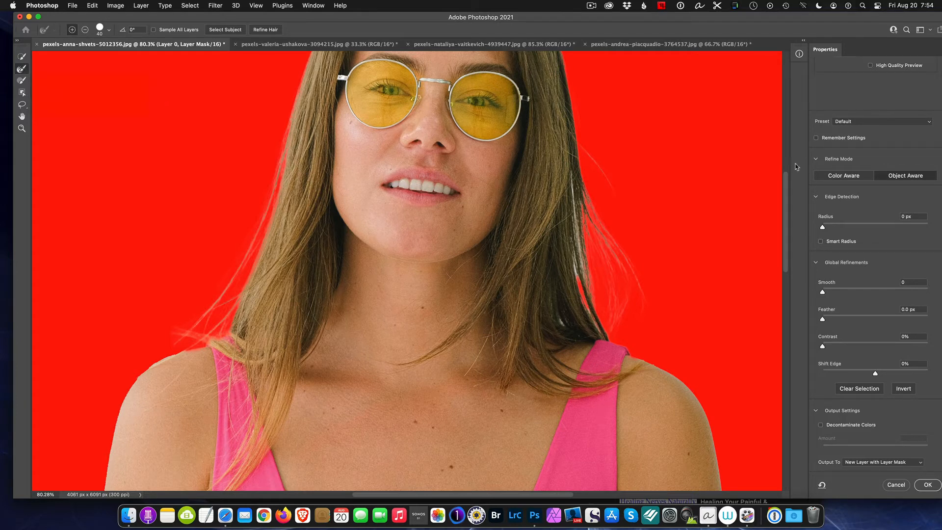
Step: Refine the mask along the loose hair on her left side with the Refine Edge brush at size 70
{"action": "mouse_move", "coordinate": [788, 192]}
{"action": "left_mouse_down"}
{"action": "mouse_move", "coordinate": [792, 155]}
{"action": "mouse_move", "coordinate": [793, 178]}
{"action": "left_mouse_up"}
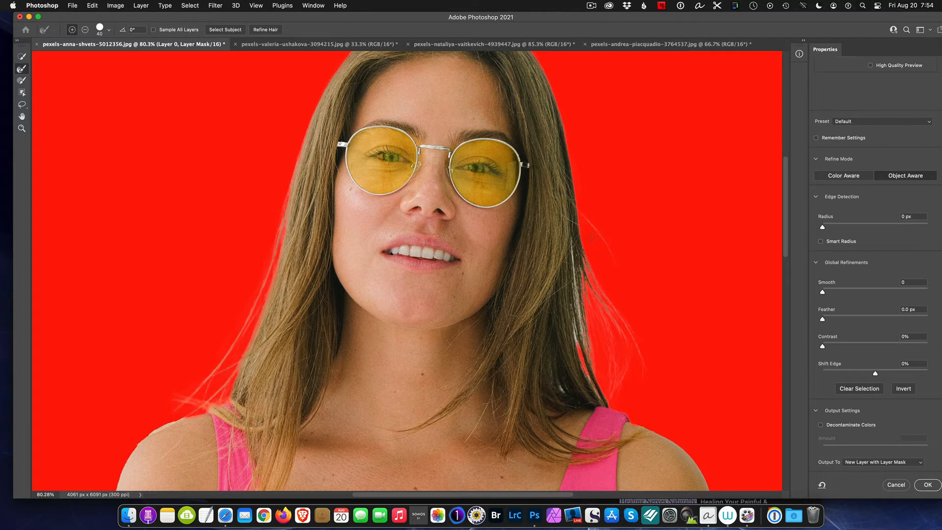
{"action": "key", "text": "bracketright"}
{"action": "key", "text": "bracketright"}
{"action": "mouse_move", "coordinate": [572, 238]}
{"action": "left_mouse_down"}
{"action": "mouse_move", "coordinate": [575, 309]}
{"action": "mouse_move", "coordinate": [592, 361]}
{"action": "left_mouse_up"}
{"action": "left_click_drag", "start_coordinate": [569, 298], "coordinate": [577, 346]}
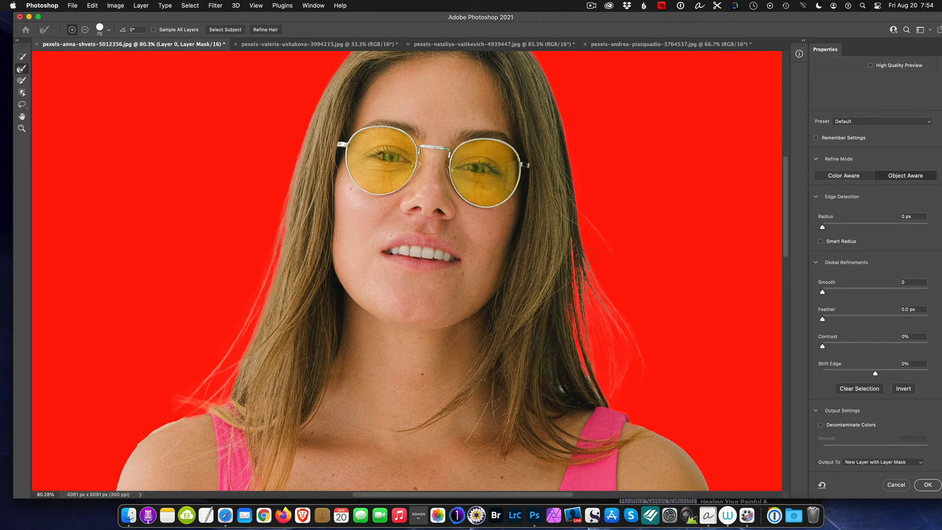
{"action": "mouse_move", "coordinate": [581, 264]}
{"action": "left_mouse_down"}
{"action": "mouse_move", "coordinate": [616, 326]}
{"action": "mouse_move", "coordinate": [584, 266]}
{"action": "mouse_move", "coordinate": [617, 326]}
{"action": "mouse_move", "coordinate": [599, 279]}
{"action": "mouse_move", "coordinate": [630, 326]}
{"action": "left_mouse_up"}
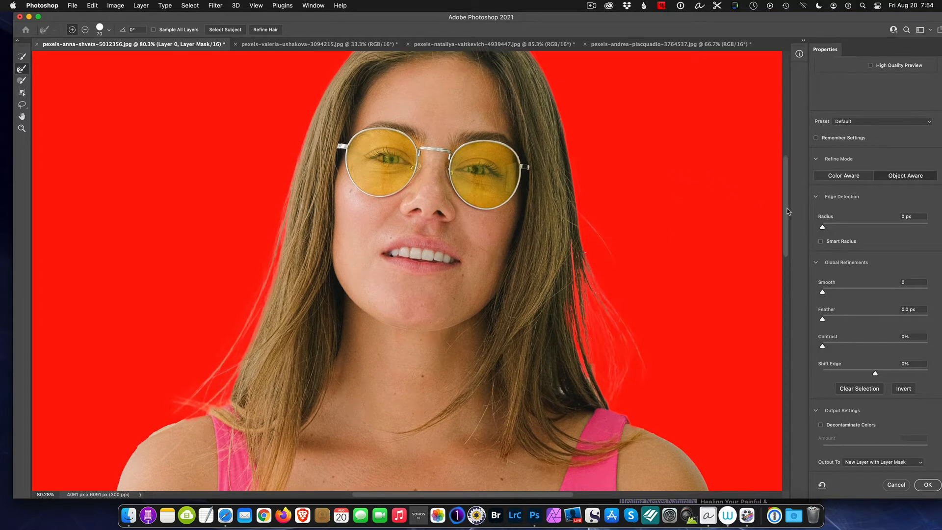
Step: Refine the hair edge along the crown of her head and output the result to a new layer with layer mask
{"action": "left_click_drag", "start_coordinate": [787, 208], "coordinate": [778, 157]}
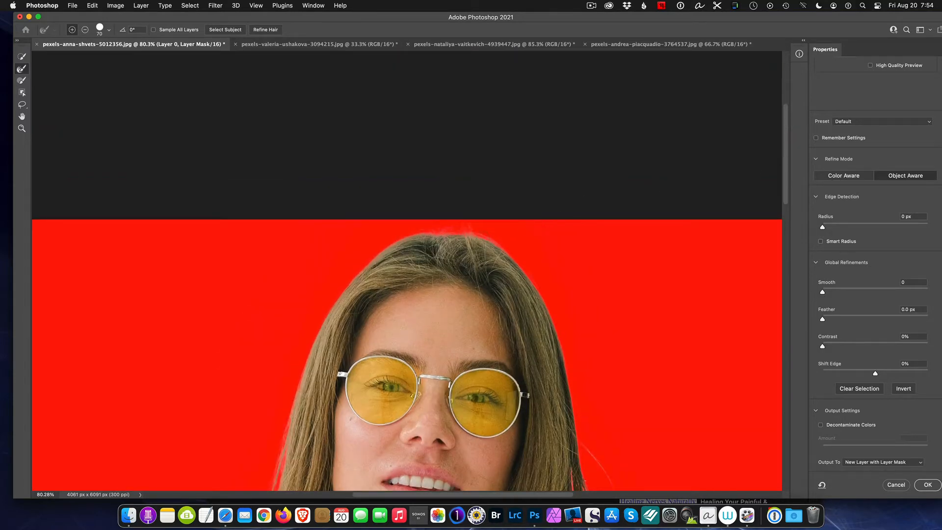
{"action": "mouse_move", "coordinate": [453, 235]}
{"action": "left_mouse_down"}
{"action": "mouse_move", "coordinate": [498, 239]}
{"action": "mouse_move", "coordinate": [523, 272]}
{"action": "left_mouse_up"}
{"action": "left_click_drag", "start_coordinate": [788, 153], "coordinate": [789, 218]}
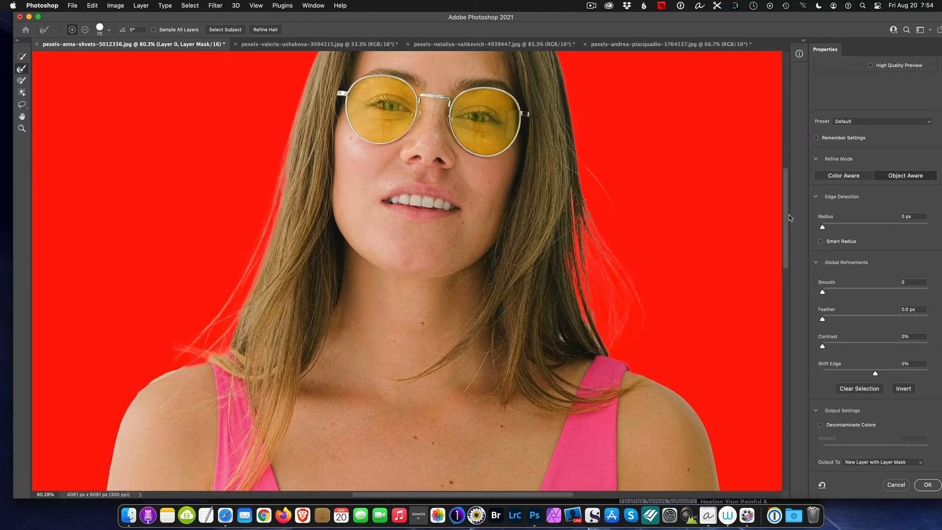
{"action": "left_click", "coordinate": [927, 484]}
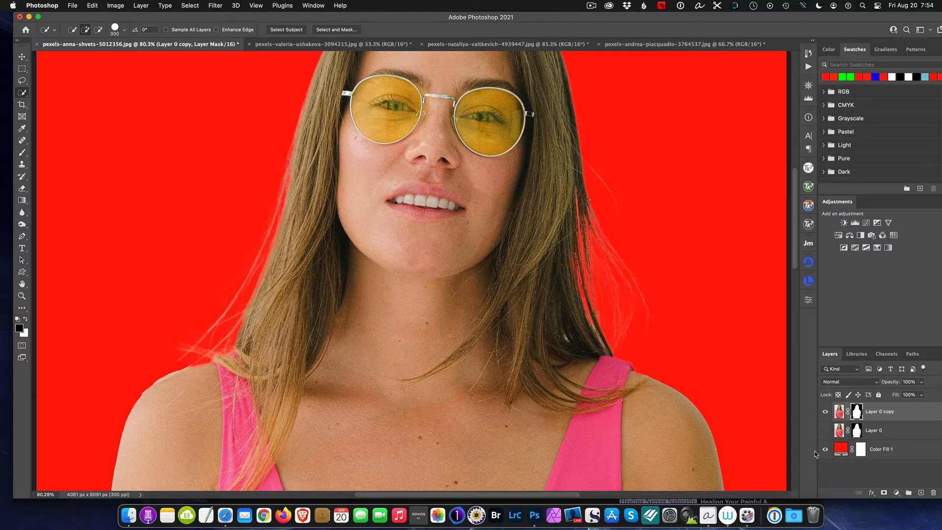
{"action": "key", "text": "super+0"}
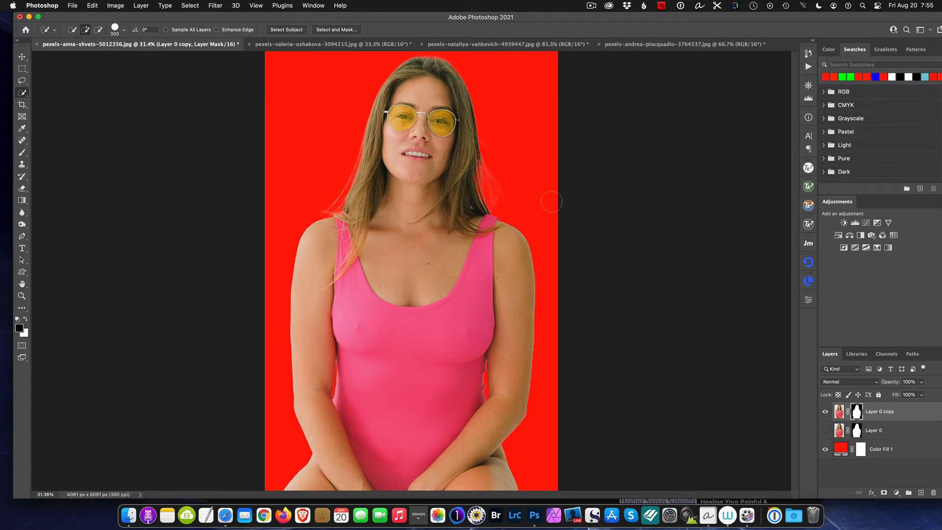
Step: Switch to the photo of the woman meditating on a yoga mat and open it in Select and Mask
{"action": "left_click", "coordinate": [303, 45]}
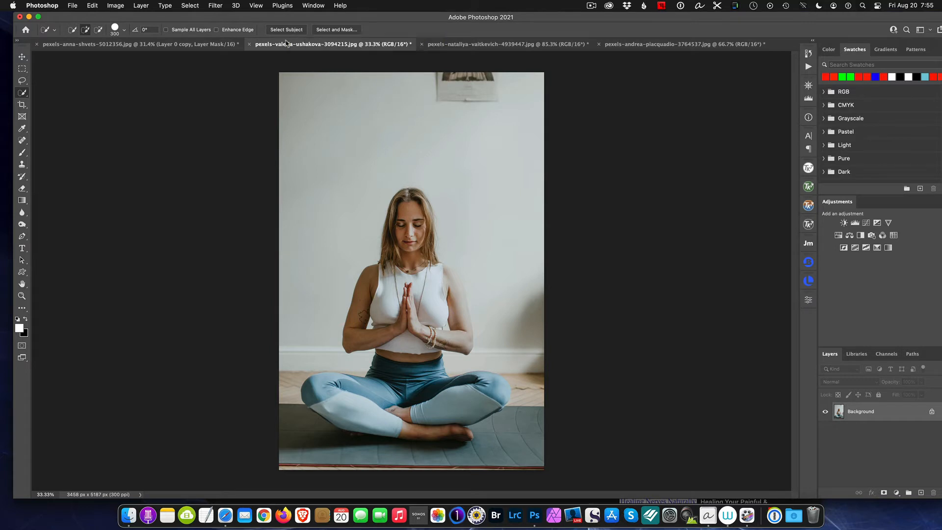
{"action": "left_click", "coordinate": [188, 6]}
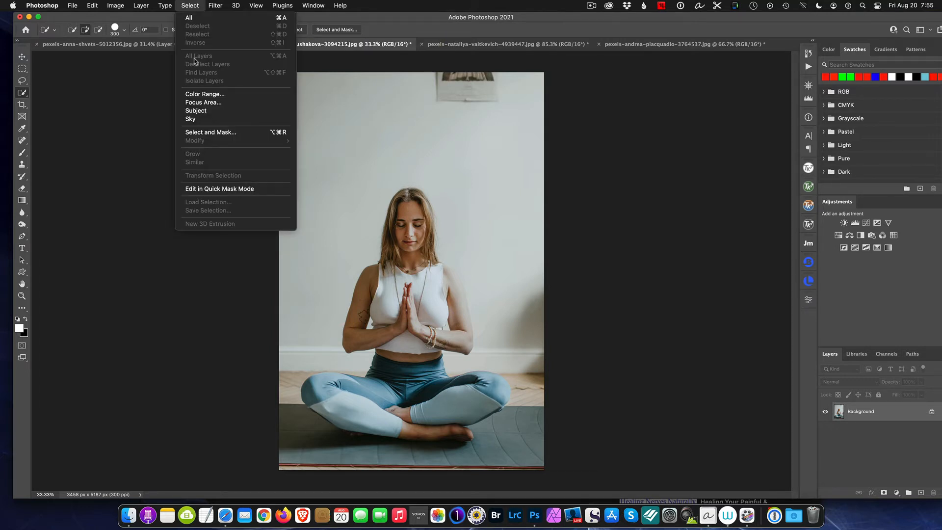
{"action": "left_click", "coordinate": [220, 132]}
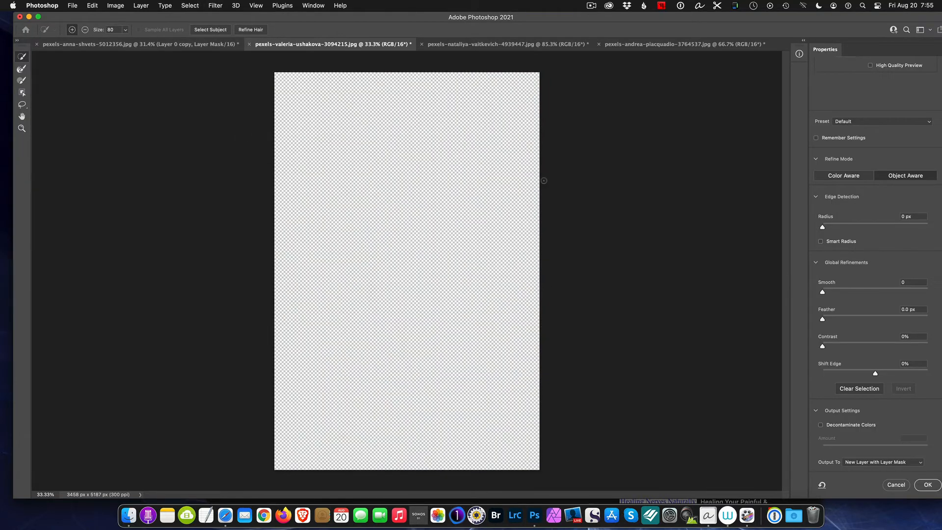
Step: Set the Onion Skin preview transparency to 52%
{"action": "scroll", "coordinate": [857, 119], "scroll_direction": "up", "scroll_amount": 1}
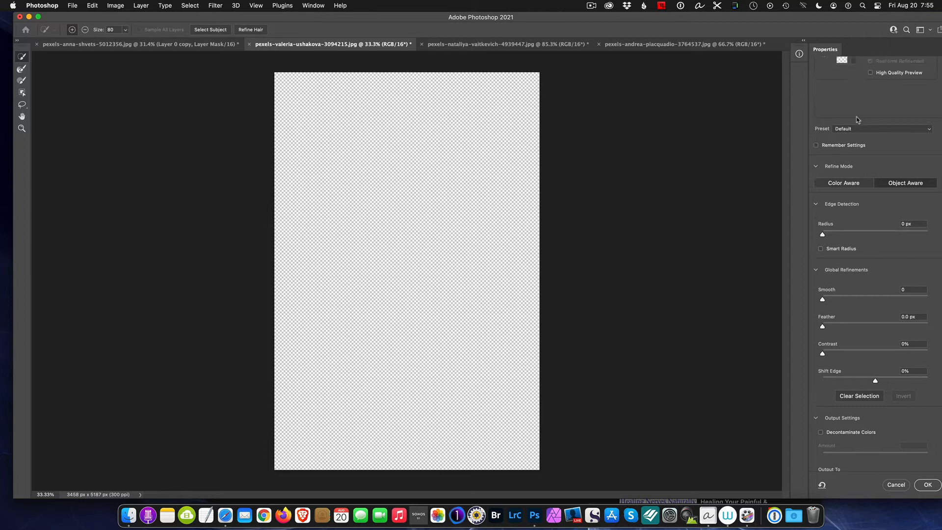
{"action": "scroll", "coordinate": [857, 119], "scroll_direction": "up", "scroll_amount": 3}
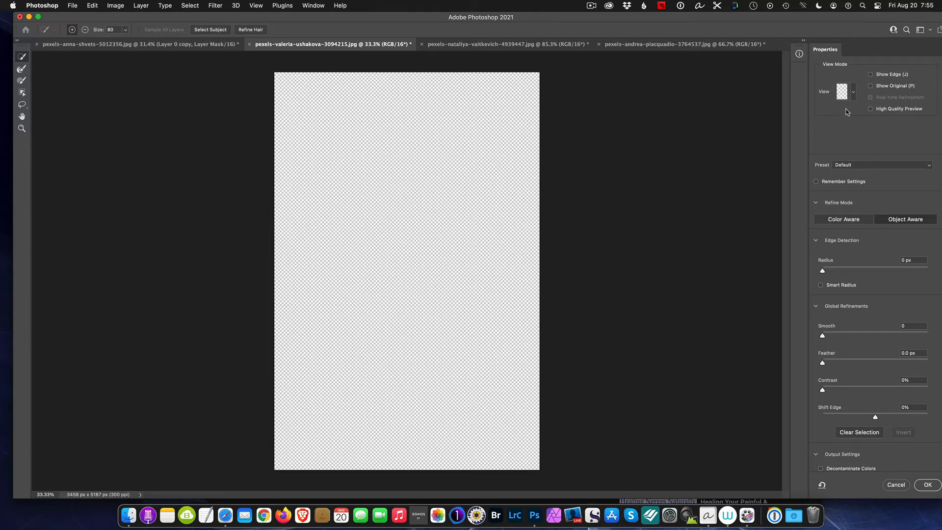
{"action": "left_click", "coordinate": [852, 94]}
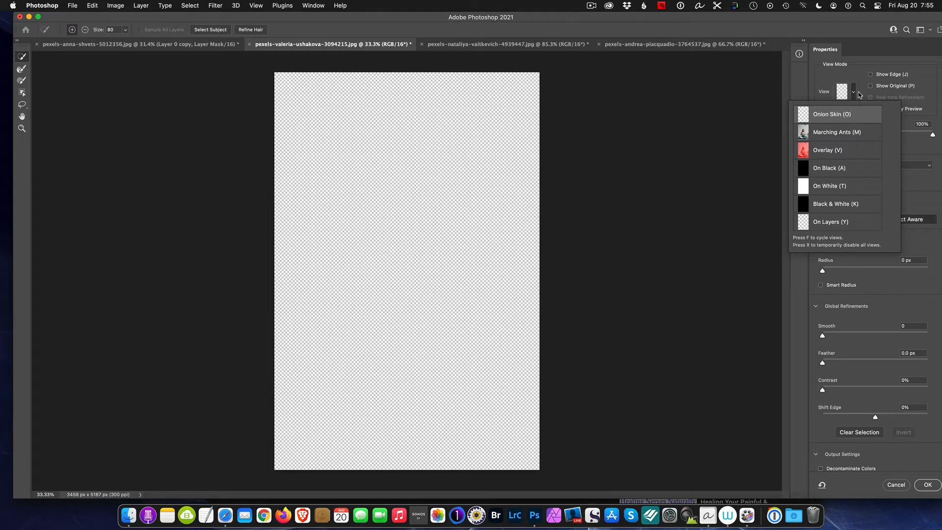
{"action": "left_click", "coordinate": [853, 93]}
{"action": "left_click", "coordinate": [877, 135]}
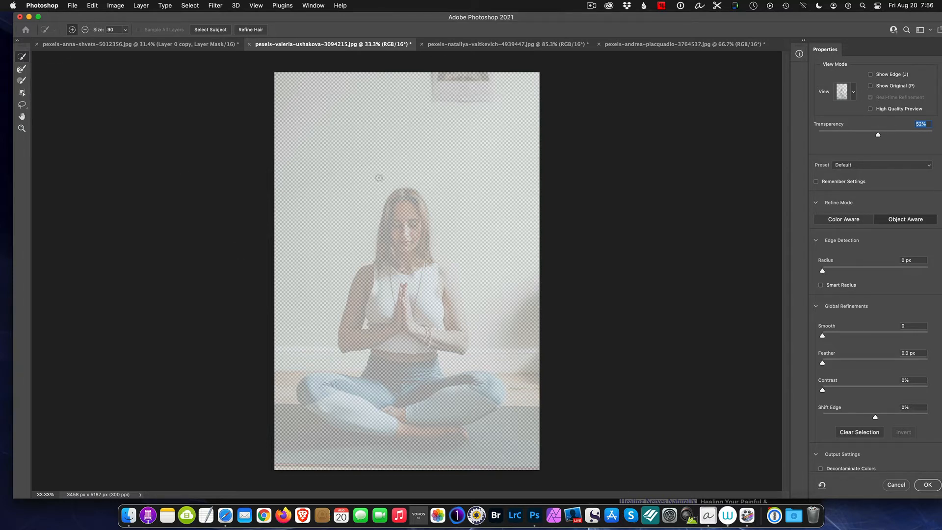
Step: Enlarge the Quick Selection brush to 200 and paint over the woman's face and hair to select her head
{"action": "key", "text": "bracketright"}
{"action": "key", "text": "bracketright"}
{"action": "key", "text": "bracketright"}
{"action": "key", "text": "bracketright"}
{"action": "key", "text": "bracketright"}
{"action": "key", "text": "bracketright"}
{"action": "left_click_drag", "start_coordinate": [406, 210], "coordinate": [402, 247]}
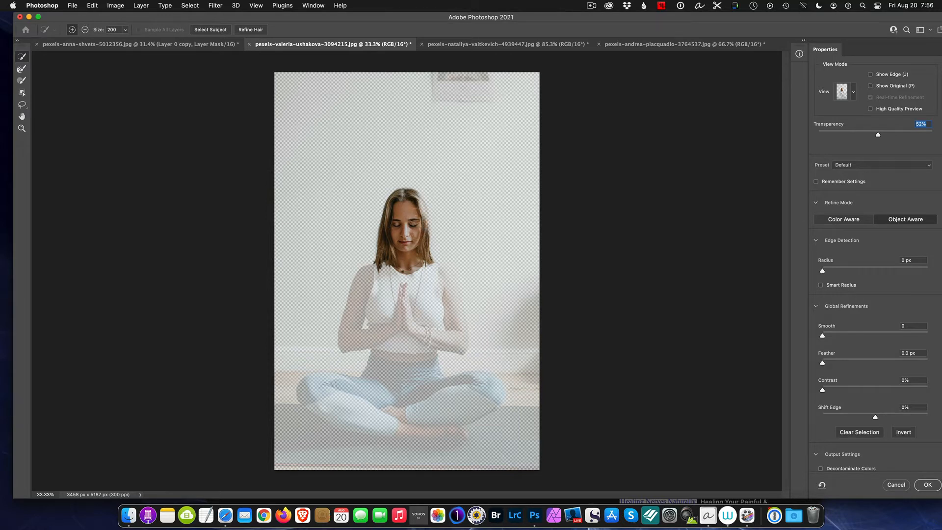
Step: Extend the selection over her torso, arms and both crossed legs with the Quick Selection brush
{"action": "mouse_move", "coordinate": [388, 286]}
{"action": "left_mouse_down"}
{"action": "mouse_move", "coordinate": [404, 264]}
{"action": "mouse_move", "coordinate": [362, 302]}
{"action": "mouse_move", "coordinate": [410, 281]}
{"action": "mouse_move", "coordinate": [442, 333]}
{"action": "mouse_move", "coordinate": [437, 288]}
{"action": "left_mouse_up"}
{"action": "mouse_move", "coordinate": [446, 353]}
{"action": "left_mouse_down"}
{"action": "mouse_move", "coordinate": [405, 368]}
{"action": "mouse_move", "coordinate": [396, 412]}
{"action": "mouse_move", "coordinate": [369, 390]}
{"action": "mouse_move", "coordinate": [339, 390]}
{"action": "left_mouse_up"}
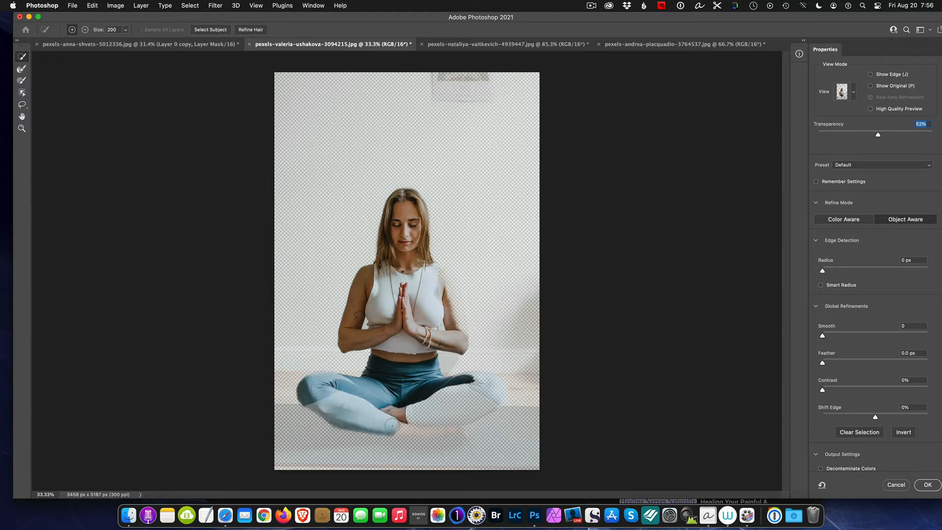
{"action": "left_click_drag", "start_coordinate": [402, 427], "coordinate": [424, 405]}
{"action": "left_click_drag", "start_coordinate": [424, 405], "coordinate": [486, 403]}
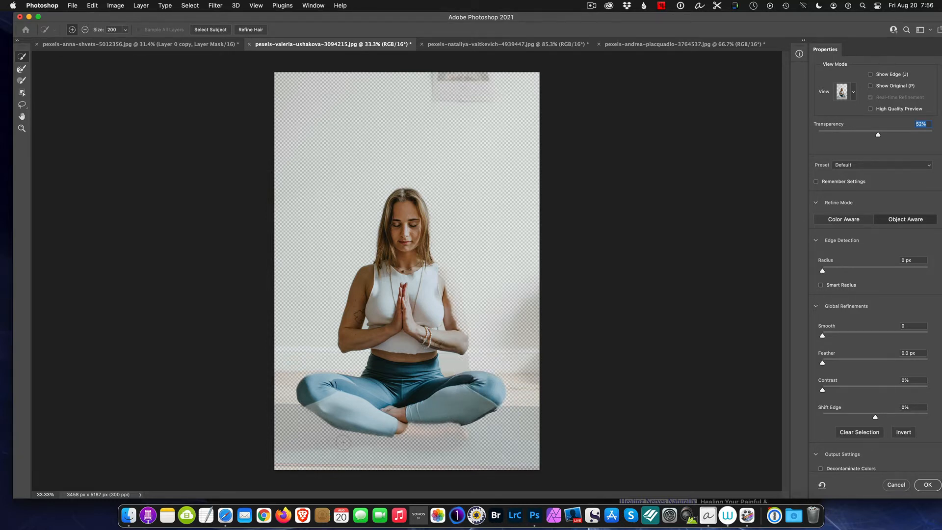
Step: Add the bare foot resting on the mat to the selection
{"action": "scroll", "coordinate": [344, 438], "scroll_direction": "down", "scroll_amount": 2}
{"action": "scroll", "coordinate": [344, 438], "scroll_direction": "up", "scroll_amount": 5}
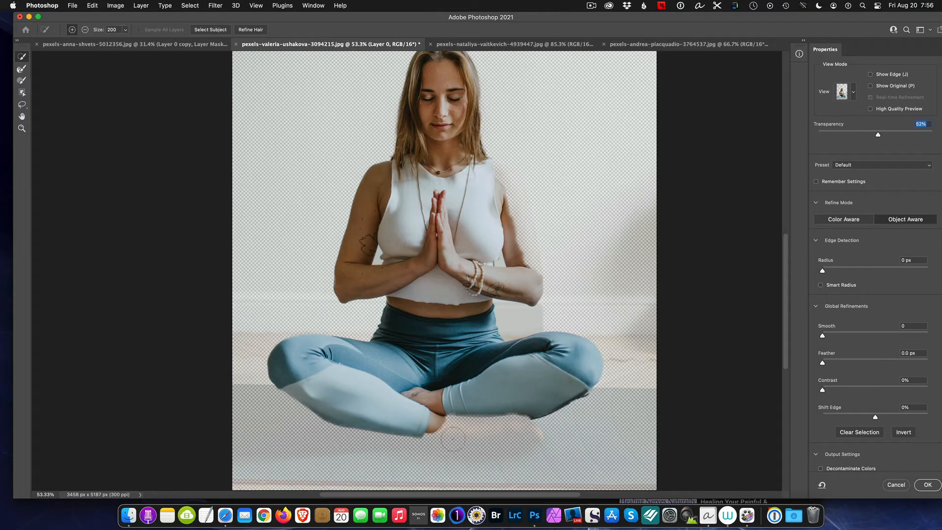
{"action": "mouse_move", "coordinate": [432, 426]}
{"action": "left_mouse_down"}
{"action": "mouse_move", "coordinate": [520, 431]}
{"action": "mouse_move", "coordinate": [501, 438]}
{"action": "left_mouse_up"}
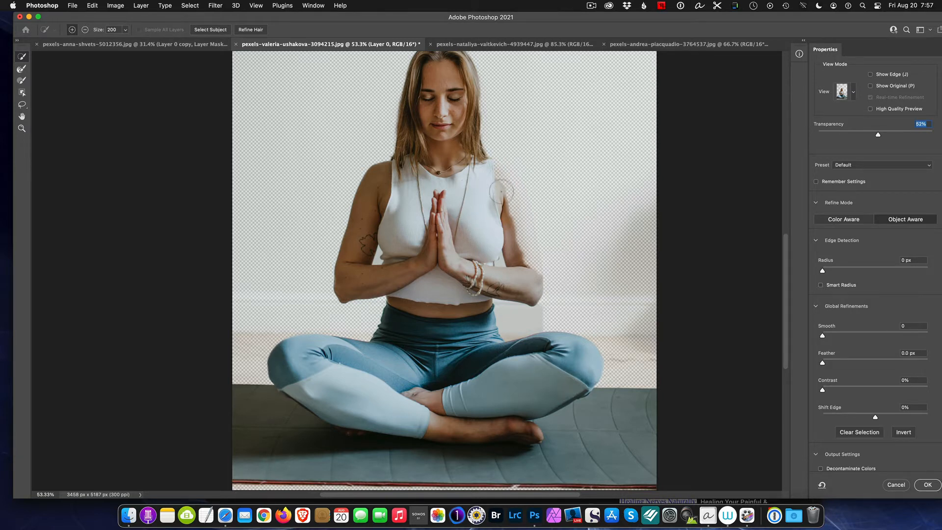
Step: Add the missing parts of her left upper arm and shoulder to the selection and check the edges up close
{"action": "left_click_drag", "start_coordinate": [501, 191], "coordinate": [494, 221]}
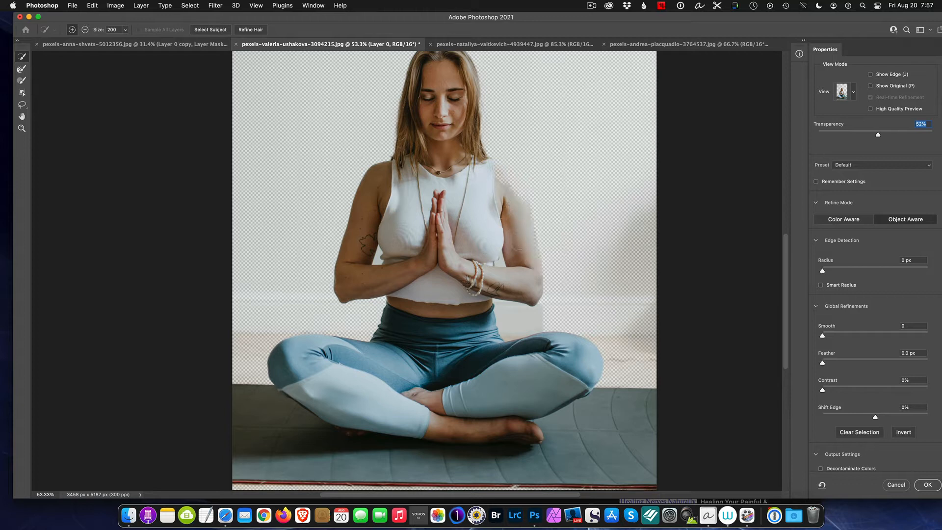
{"action": "left_click_drag", "start_coordinate": [488, 176], "coordinate": [515, 198]}
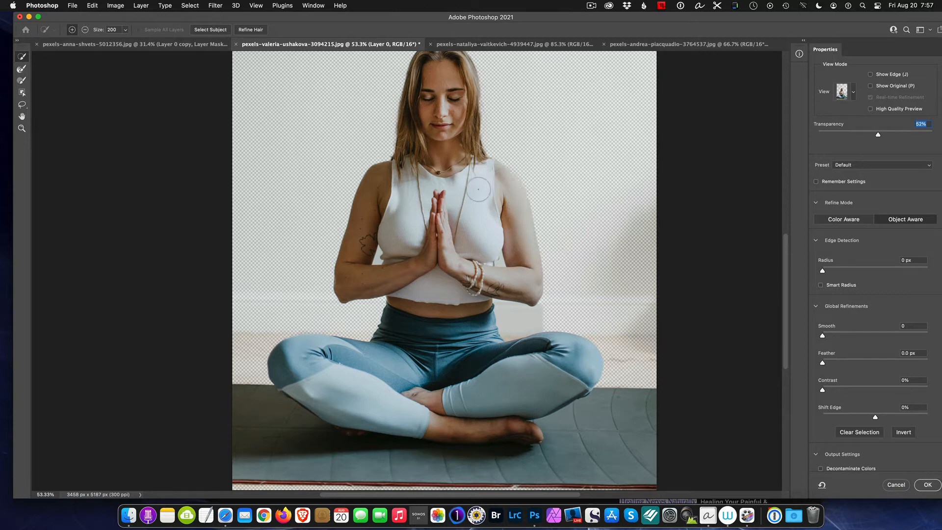
{"action": "scroll", "coordinate": [441, 142], "scroll_direction": "up", "scroll_amount": 3}
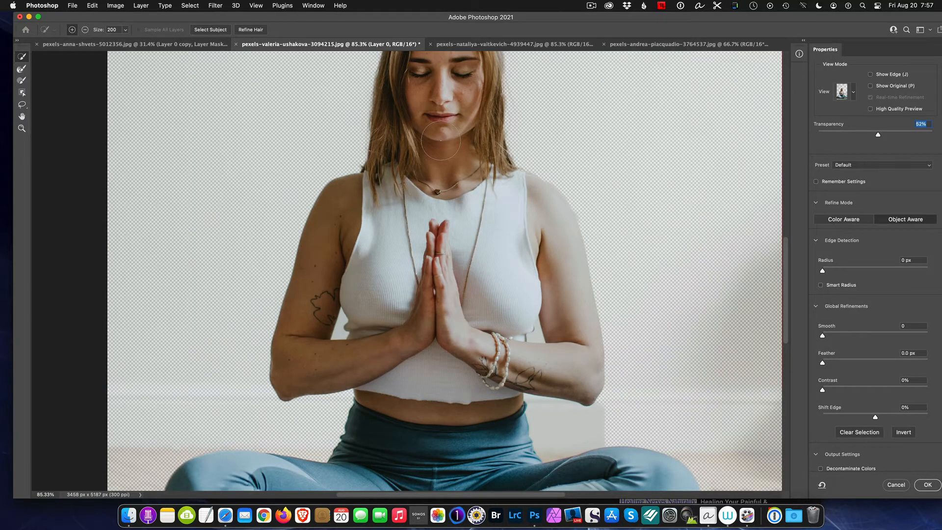
{"action": "scroll", "coordinate": [440, 141], "scroll_direction": "down", "scroll_amount": 3}
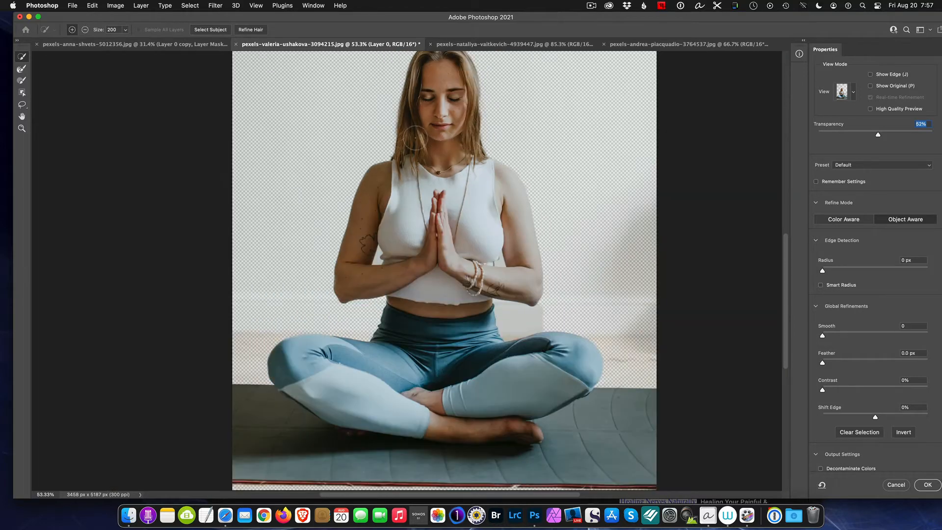
Step: Raise the Onion Skin view's transparency to 100% to hide the background and inspect the whole cutout
{"action": "left_click_drag", "start_coordinate": [786, 258], "coordinate": [786, 220]}
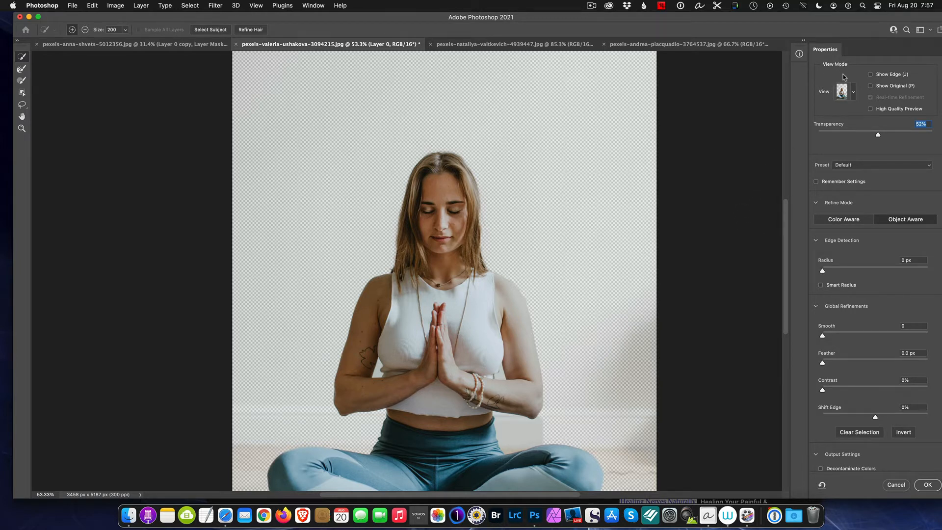
{"action": "left_click", "coordinate": [854, 93]}
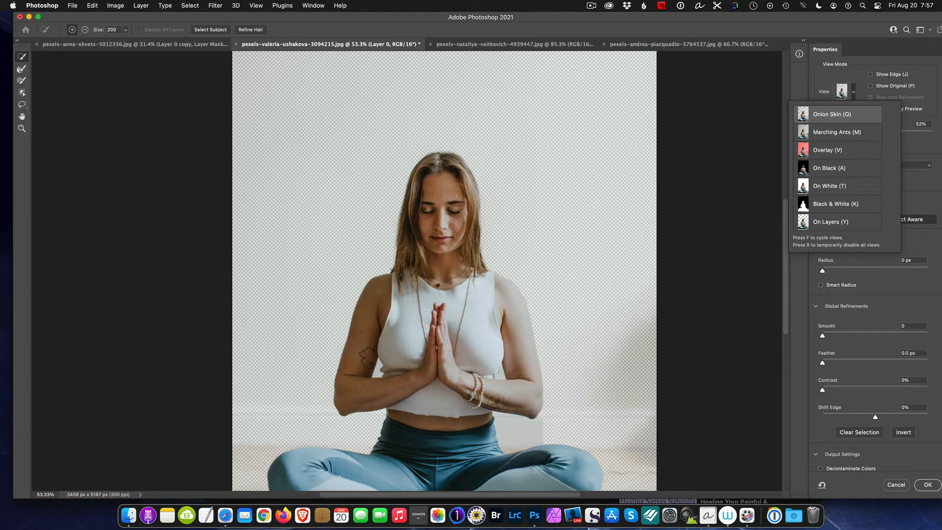
{"action": "left_click", "coordinate": [879, 55]}
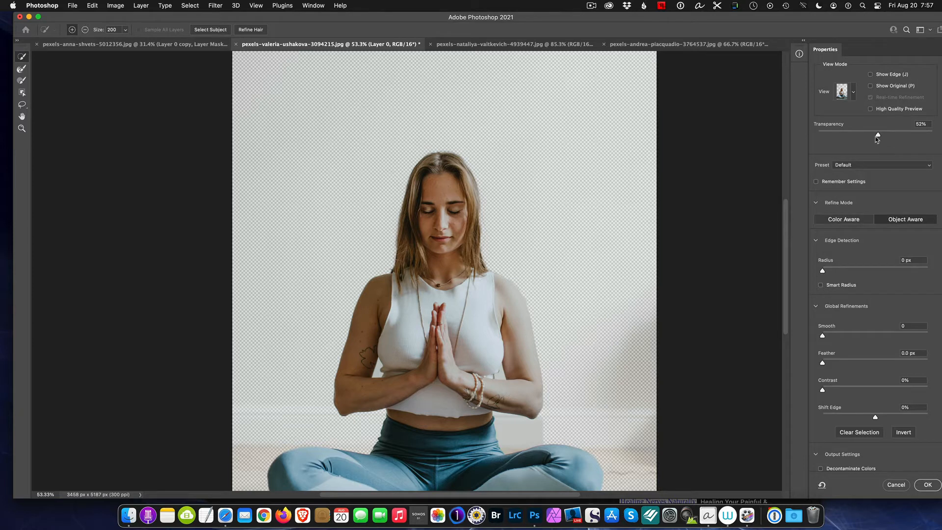
{"action": "left_click_drag", "start_coordinate": [878, 135], "coordinate": [940, 144]}
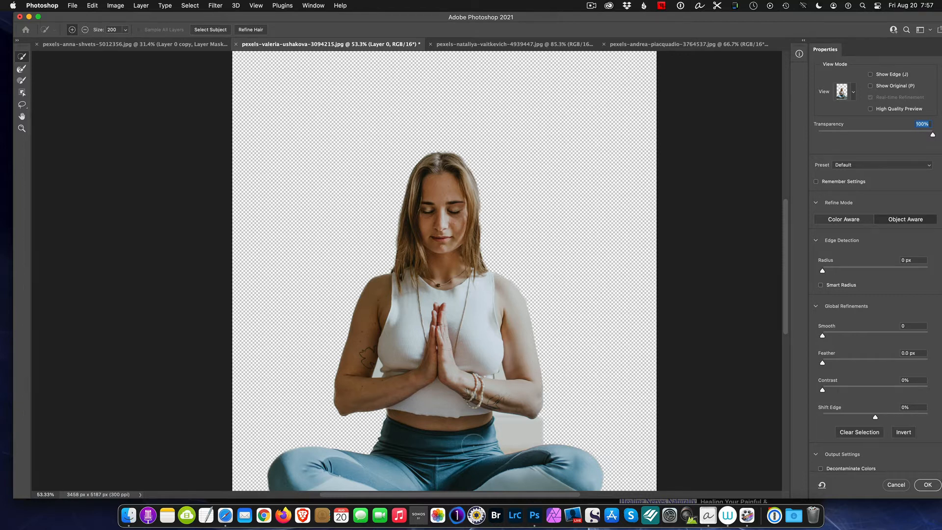
{"action": "key", "text": "super+minus"}
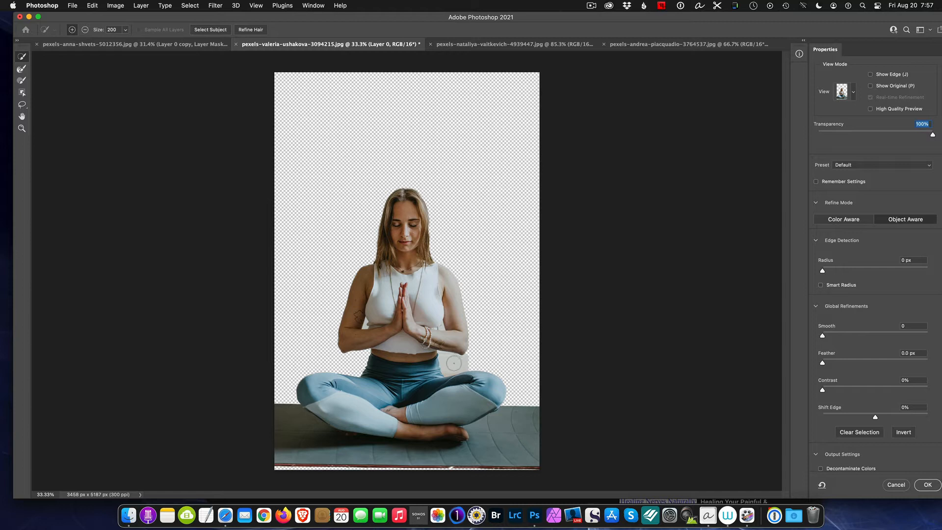
Step: Compare the cutout in the On Black, On White, Black & White, On Layers and Onion Skin views and leave Select and Mask without applying
{"action": "left_click", "coordinate": [853, 92]}
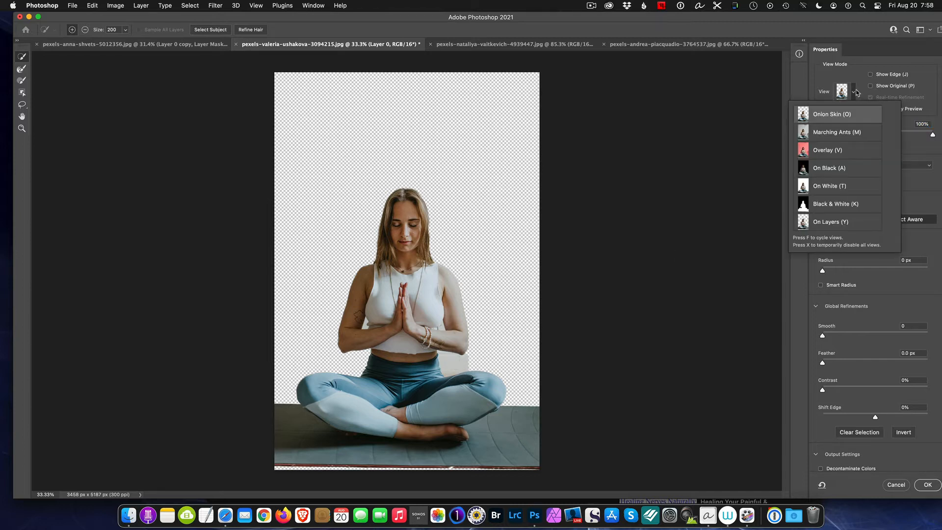
{"action": "left_click", "coordinate": [824, 169]}
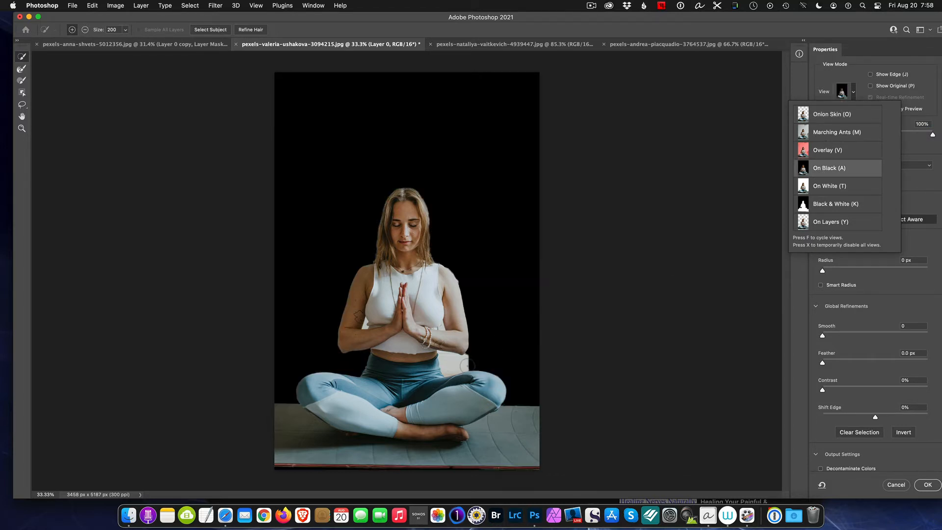
{"action": "scroll", "coordinate": [466, 365], "scroll_direction": "up", "scroll_amount": 3}
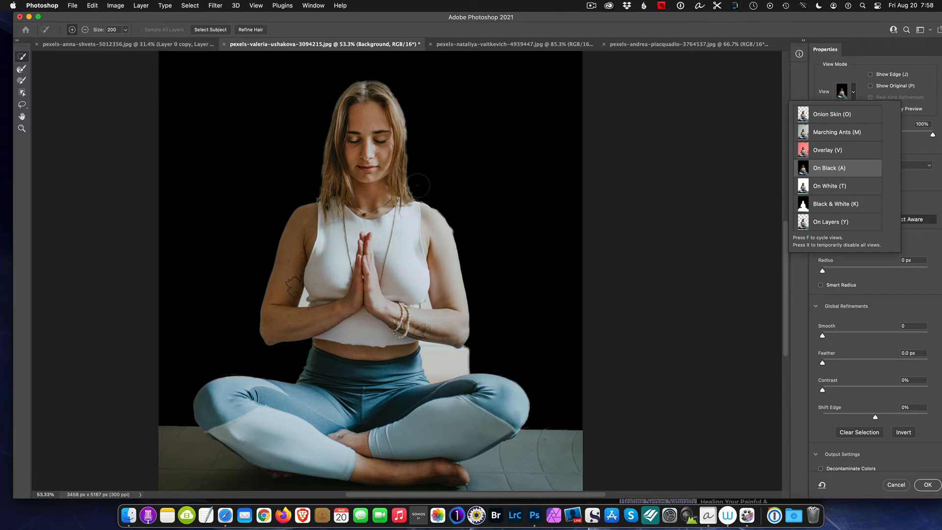
{"action": "left_click", "coordinate": [835, 187]}
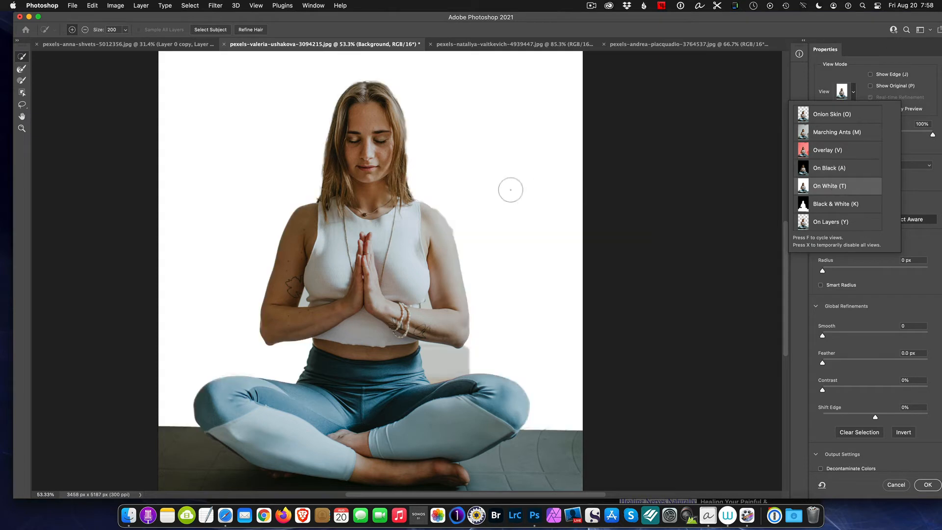
{"action": "scroll", "coordinate": [510, 190], "scroll_direction": "up", "scroll_amount": 3}
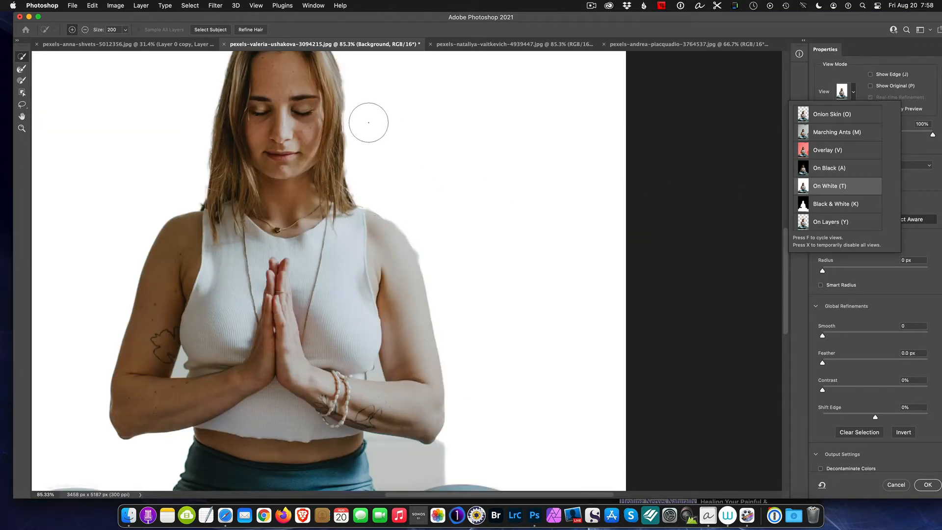
{"action": "left_click", "coordinate": [828, 204]}
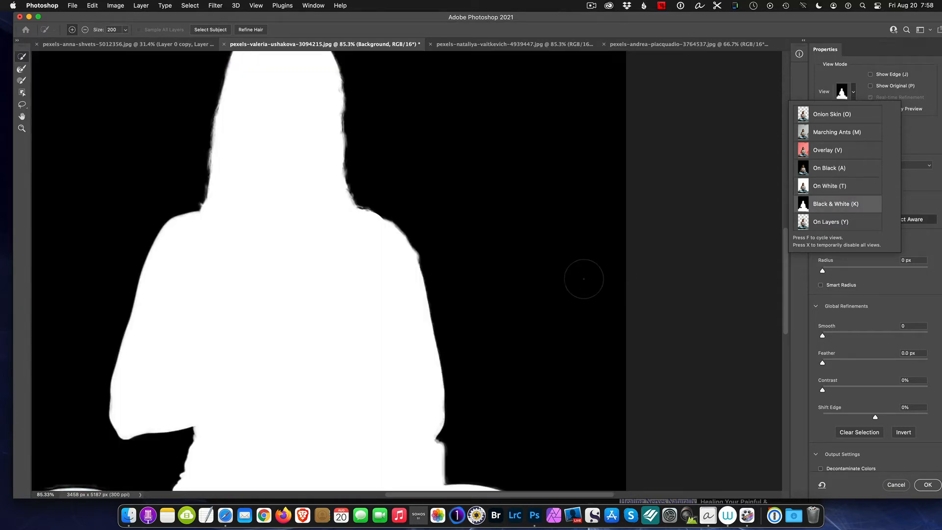
{"action": "scroll", "coordinate": [657, 263], "scroll_direction": "down", "scroll_amount": 3}
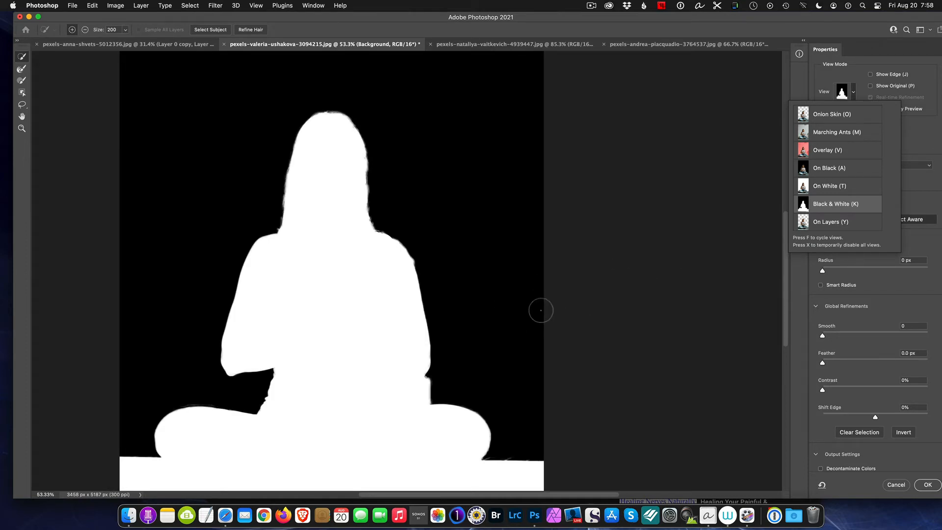
{"action": "left_click", "coordinate": [828, 222]}
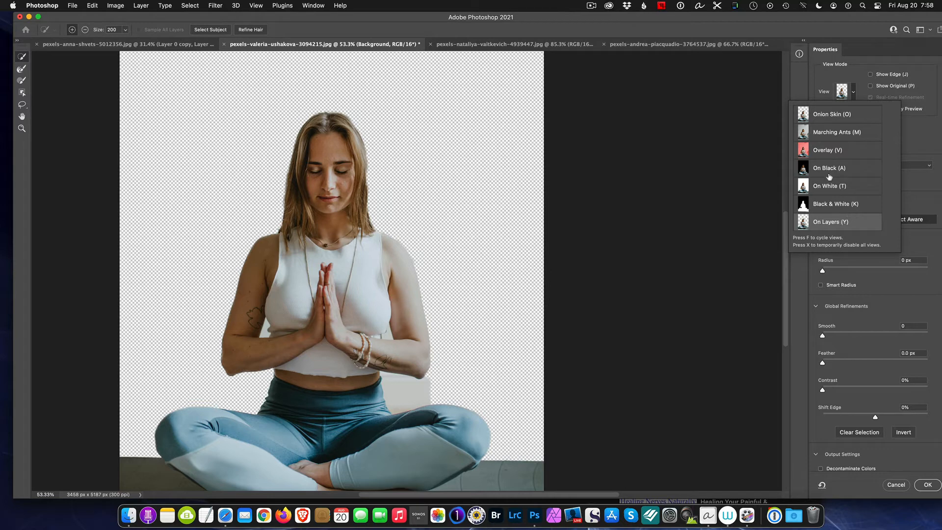
{"action": "left_click", "coordinate": [838, 116]}
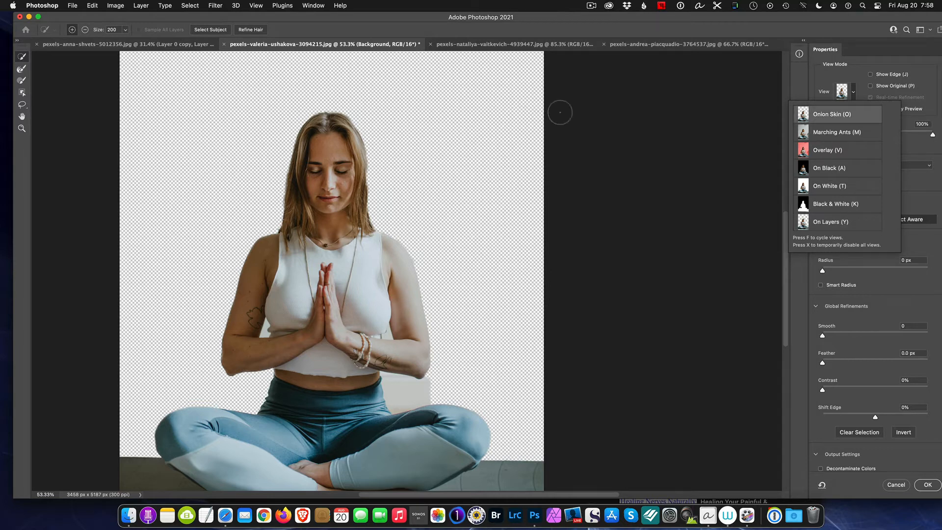
{"action": "left_click", "coordinate": [643, 120]}
{"action": "left_click", "coordinate": [904, 488]}
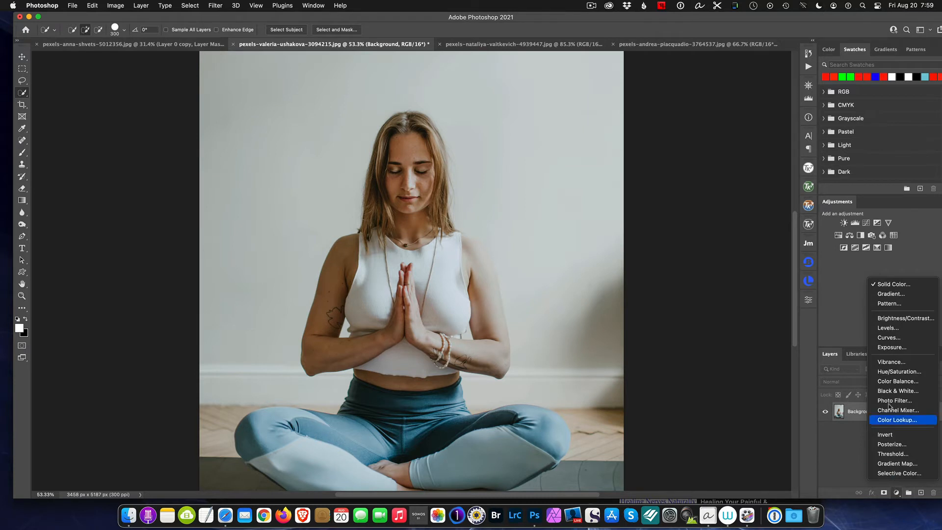
Step: Add a linear Gradient Fill layer using the black-to-teal Scifi preset at 90 degrees
{"action": "left_click", "coordinate": [892, 294]}
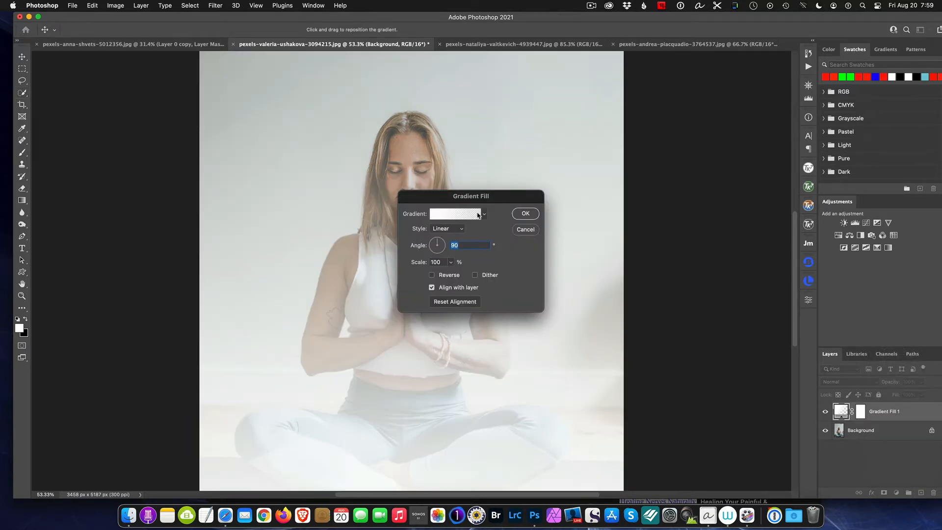
{"action": "left_click", "coordinate": [477, 215]}
{"action": "left_click", "coordinate": [595, 245]}
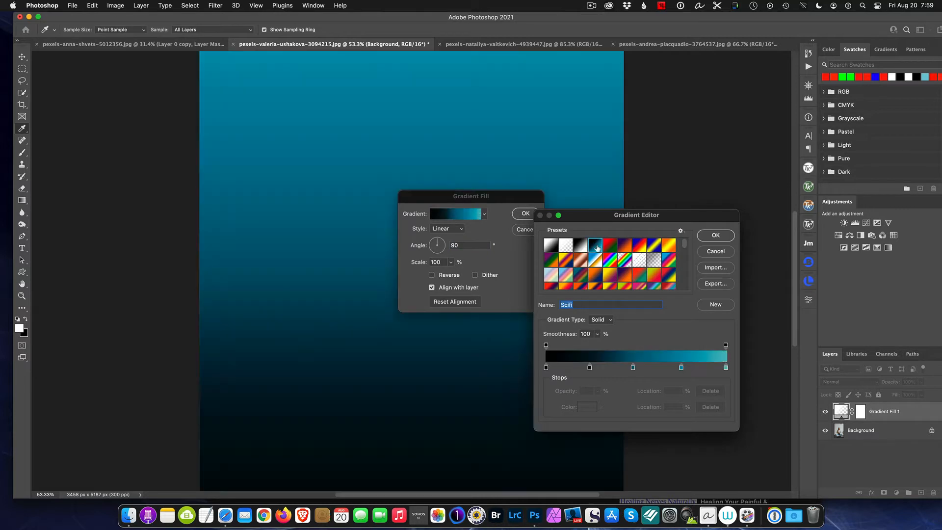
{"action": "left_click", "coordinate": [716, 235]}
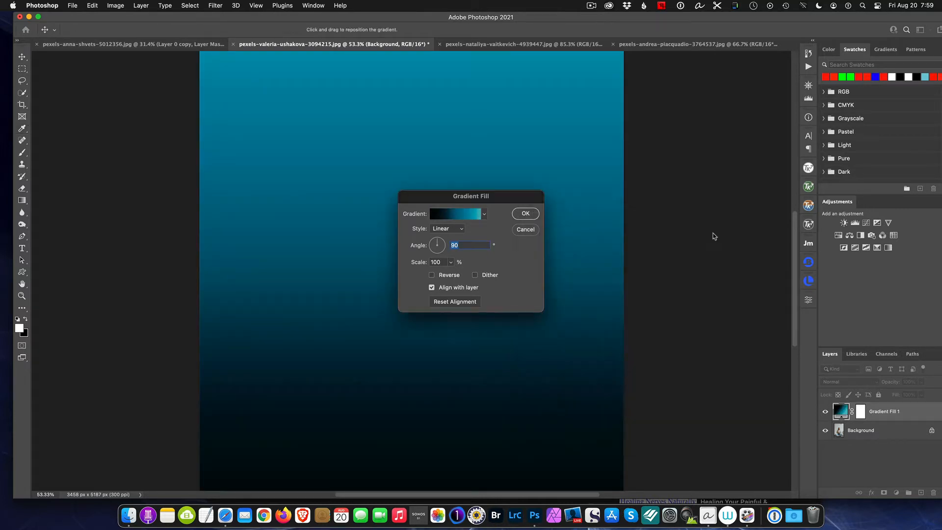
{"action": "left_click", "coordinate": [524, 214]}
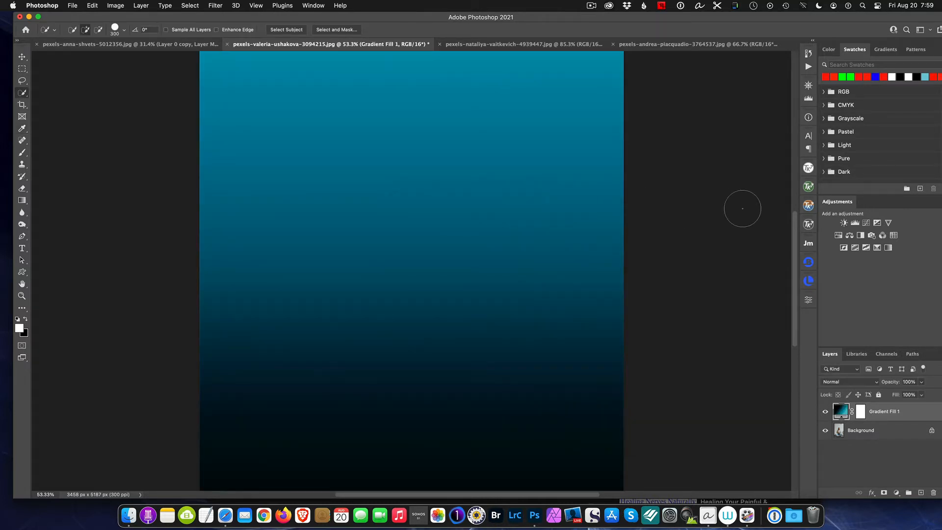
Step: Convert the Background into the regular layer Layer 0 and place the gradient fill layer beneath it
{"action": "left_click_drag", "start_coordinate": [887, 412], "coordinate": [888, 430]}
{"action": "double_click", "coordinate": [888, 430]}
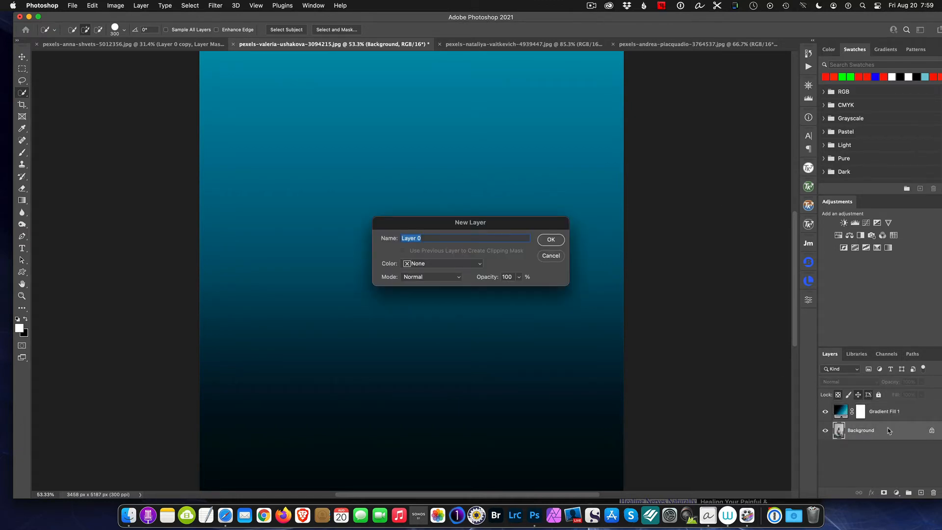
{"action": "left_click", "coordinate": [542, 244]}
{"action": "left_click_drag", "start_coordinate": [890, 414], "coordinate": [889, 436]}
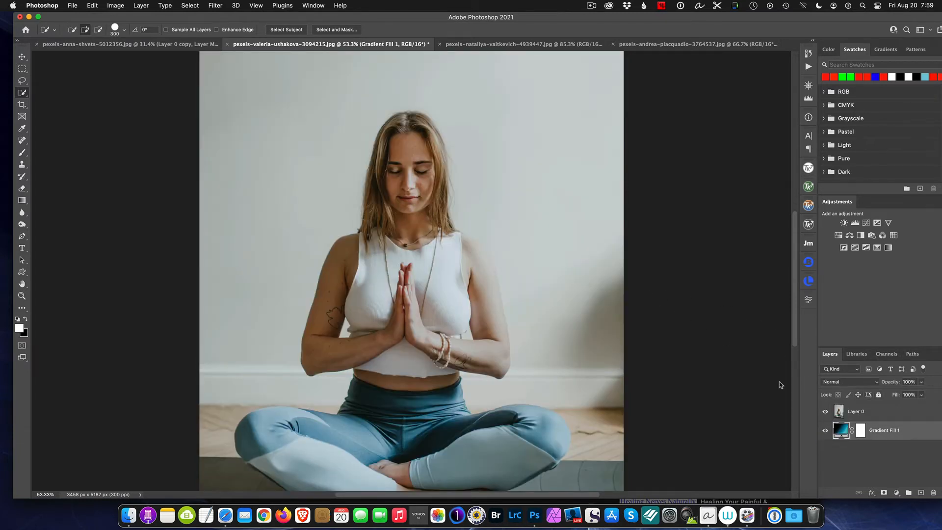
{"action": "left_click", "coordinate": [824, 412]}
{"action": "left_click", "coordinate": [825, 413]}
Step: Select the woman on Layer 0 with Select Subject and open the selection in Select and Mask
{"action": "left_click", "coordinate": [881, 416]}
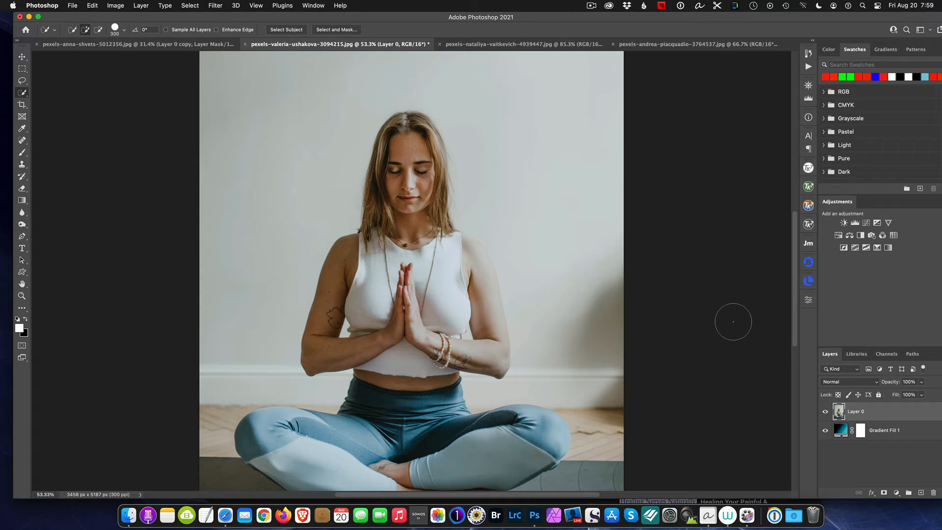
{"action": "left_click", "coordinate": [289, 30]}
{"action": "left_click", "coordinate": [337, 30]}
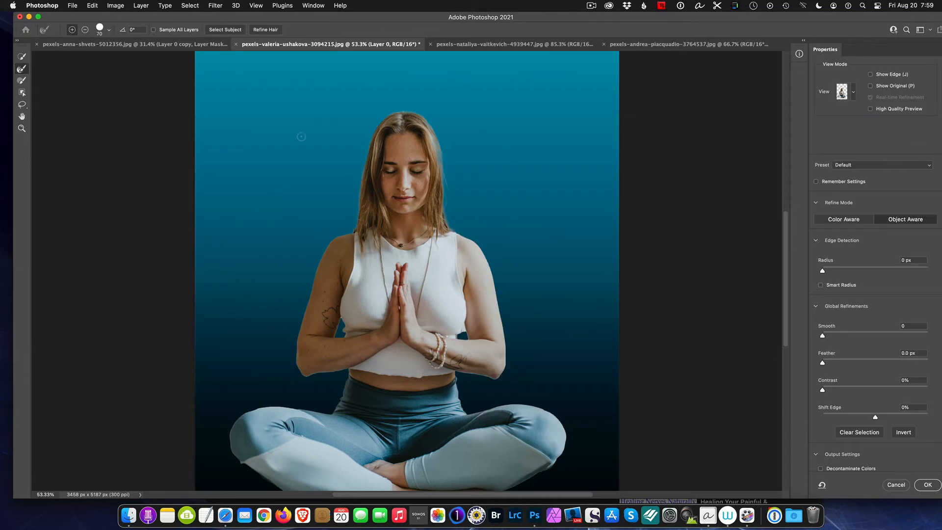
Step: View the cutout over the gradient in Onion Skin mode with transparency set to 59%
{"action": "left_click", "coordinate": [853, 94]}
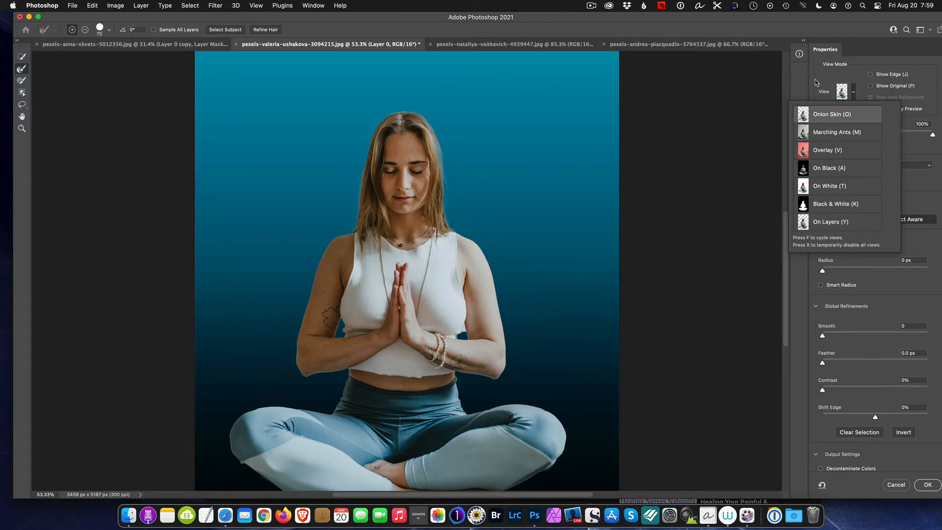
{"action": "left_click", "coordinate": [817, 87]}
{"action": "left_click_drag", "start_coordinate": [891, 135], "coordinate": [886, 135]}
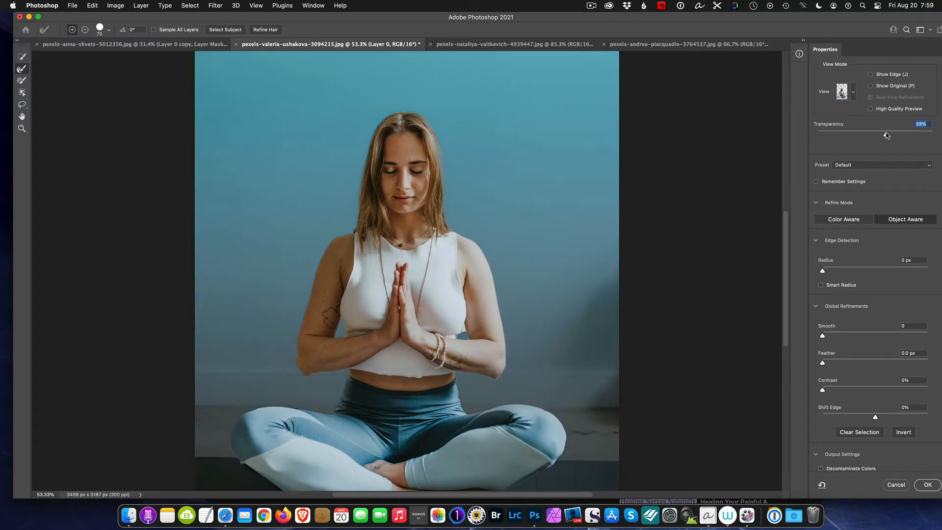
Step: Check the cutout in the Overlay and On Black views and set the view to On Layers
{"action": "left_click", "coordinate": [853, 93]}
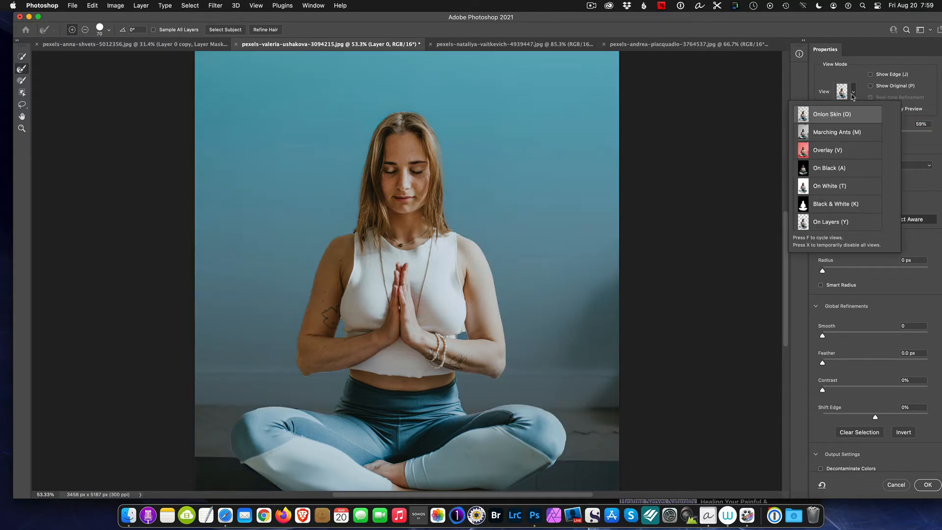
{"action": "left_click", "coordinate": [828, 151]}
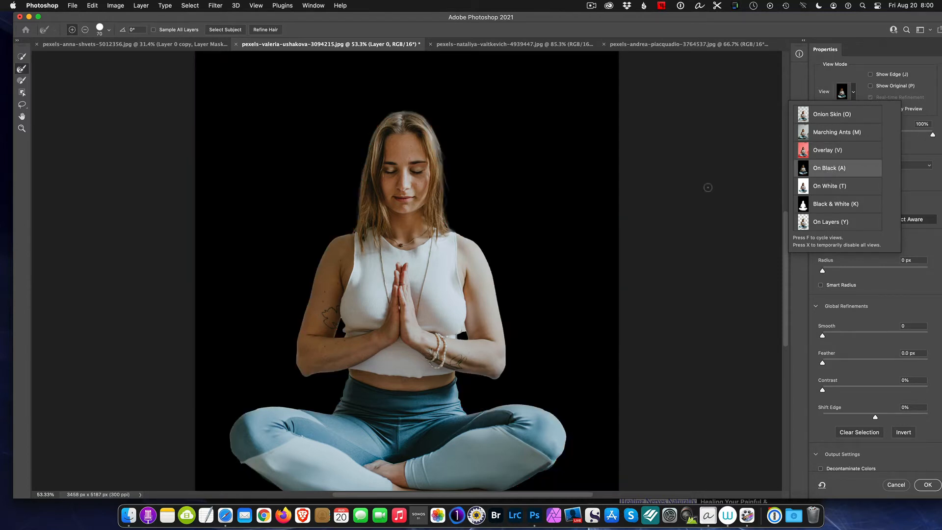
{"action": "key", "text": "super+plus"}
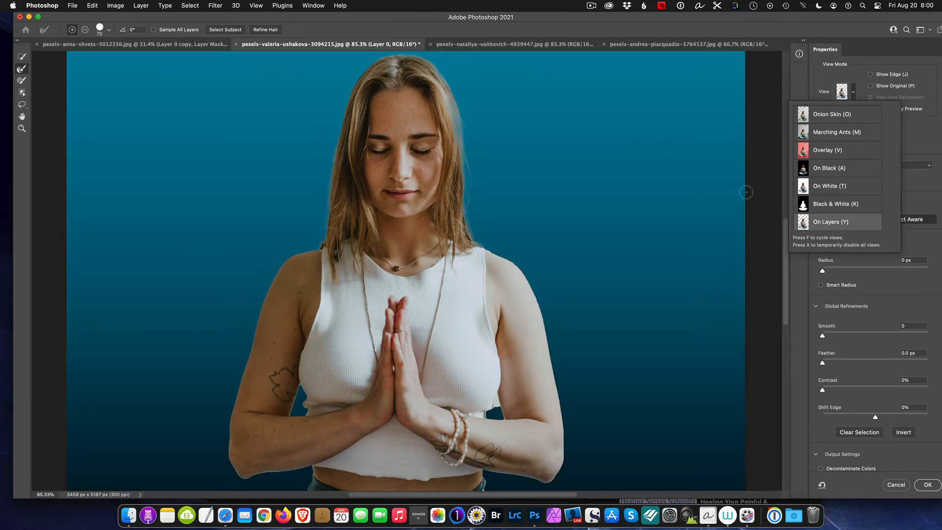
{"action": "left_click", "coordinate": [722, 157]}
Step: Brush along the hair edge on the crown of the woman's head with the Refine Edge Brush at size 70
{"action": "scroll", "coordinate": [636, 195], "scroll_direction": "down", "scroll_amount": 3}
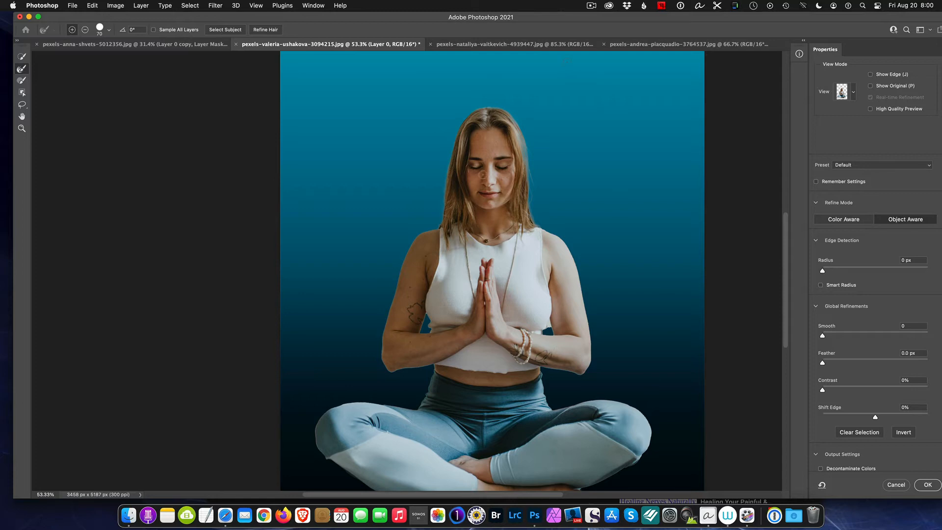
{"action": "scroll", "coordinate": [493, 172], "scroll_direction": "up", "scroll_amount": 5}
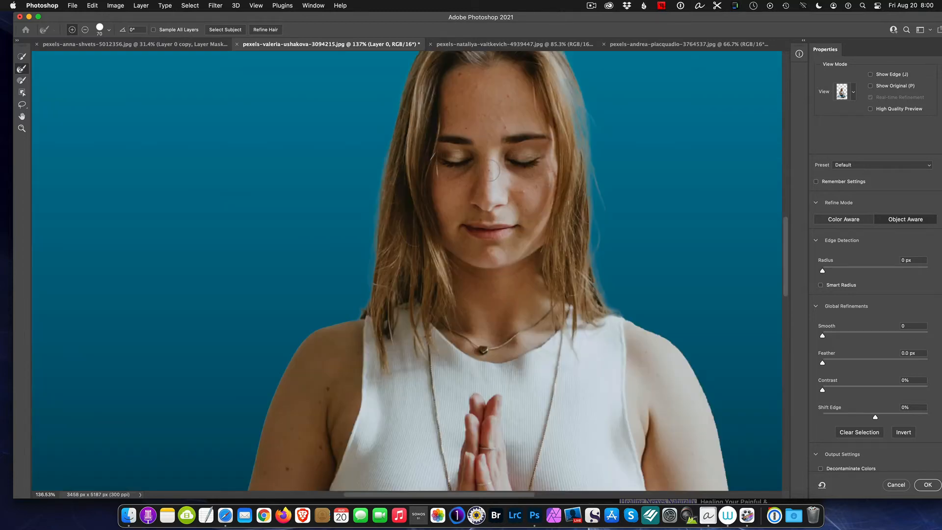
{"action": "scroll", "coordinate": [492, 169], "scroll_direction": "up", "scroll_amount": 3}
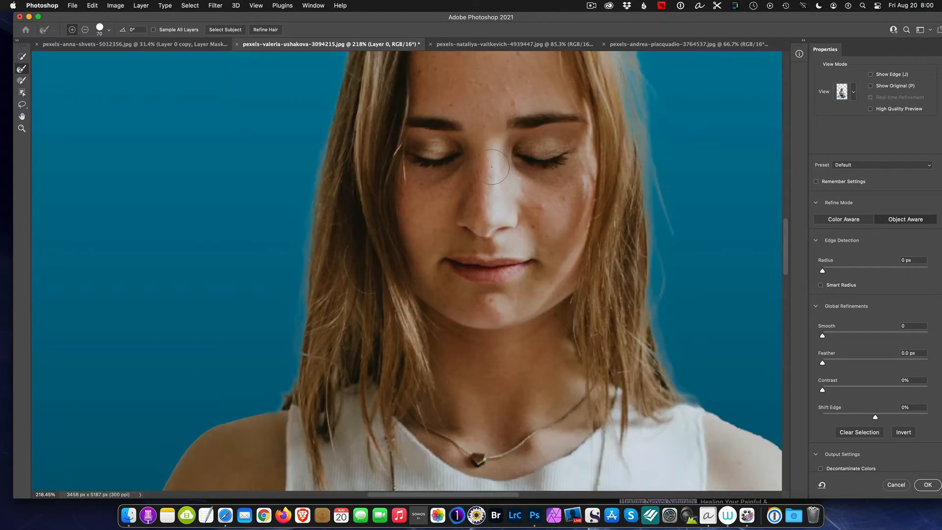
{"action": "left_click_drag", "start_coordinate": [786, 238], "coordinate": [789, 207]}
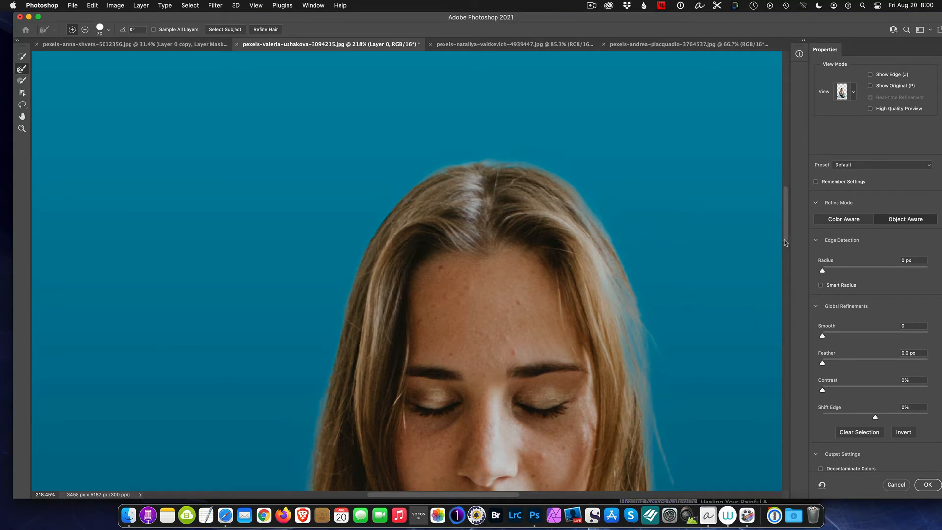
{"action": "left_click_drag", "start_coordinate": [785, 242], "coordinate": [790, 269]}
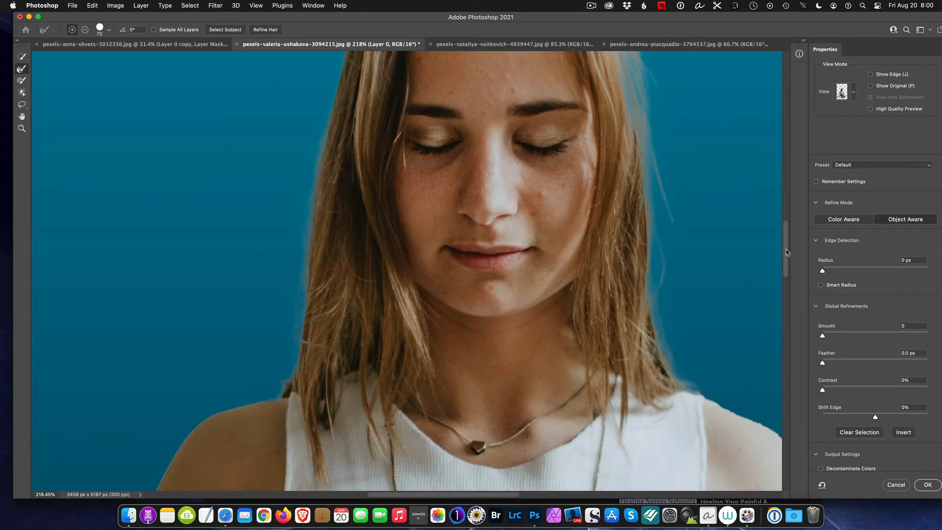
{"action": "left_click_drag", "start_coordinate": [786, 252], "coordinate": [804, 220]}
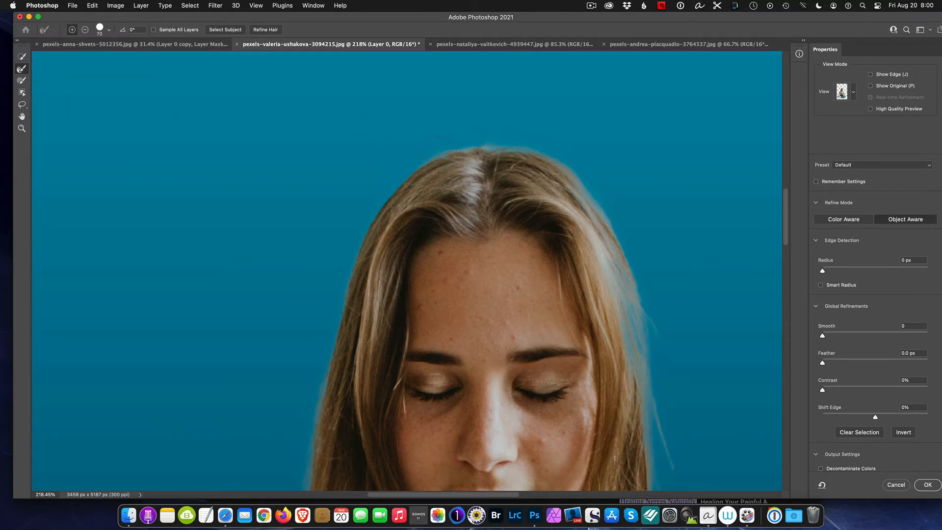
{"action": "mouse_move", "coordinate": [438, 150]}
{"action": "left_mouse_down"}
{"action": "mouse_move", "coordinate": [542, 158]}
{"action": "mouse_move", "coordinate": [599, 220]}
{"action": "left_mouse_up"}
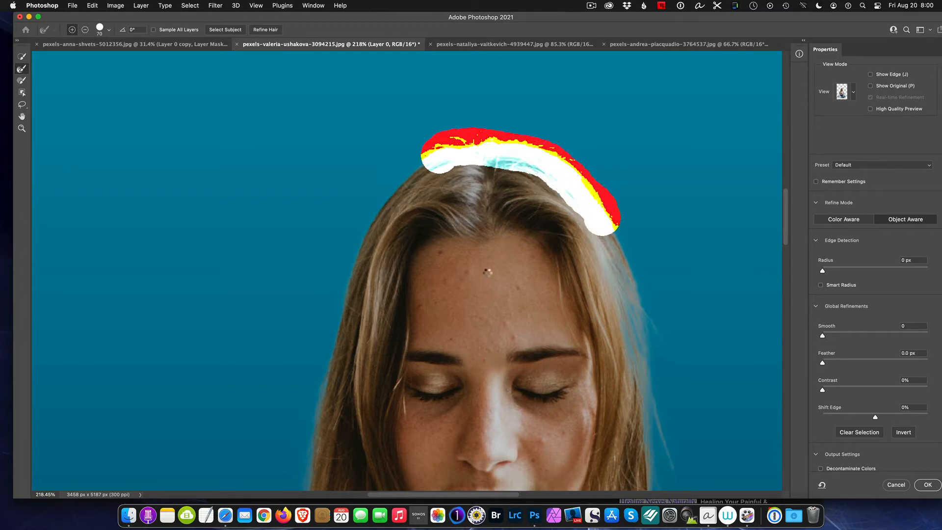
{"action": "mouse_move", "coordinate": [523, 129]}
{"action": "left_mouse_down"}
{"action": "mouse_move", "coordinate": [566, 156]}
{"action": "mouse_move", "coordinate": [619, 209]}
{"action": "left_mouse_up"}
{"action": "left_click_drag", "start_coordinate": [424, 137], "coordinate": [414, 167]}
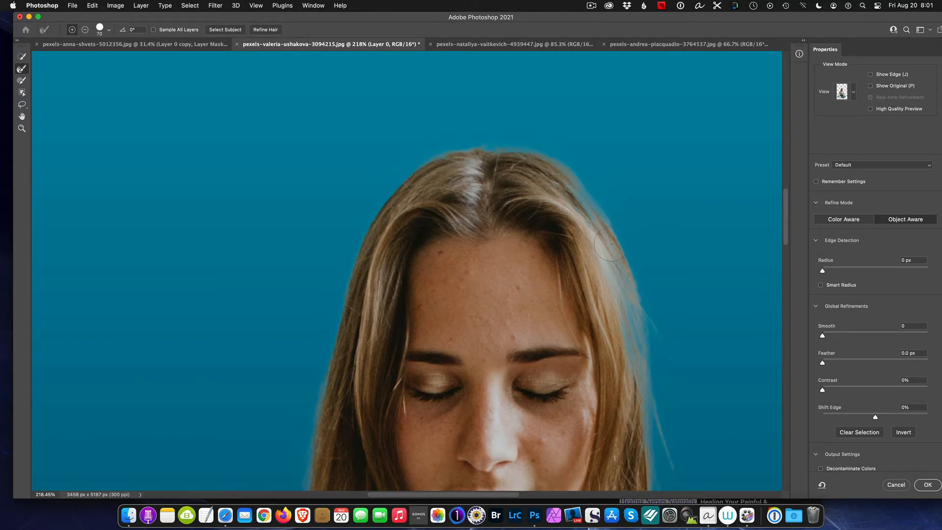
Step: Try refining the hair edge beside the woman's forehead with the Refine Edge Brush and undo that stroke
{"action": "left_click_drag", "start_coordinate": [607, 241], "coordinate": [644, 347]}
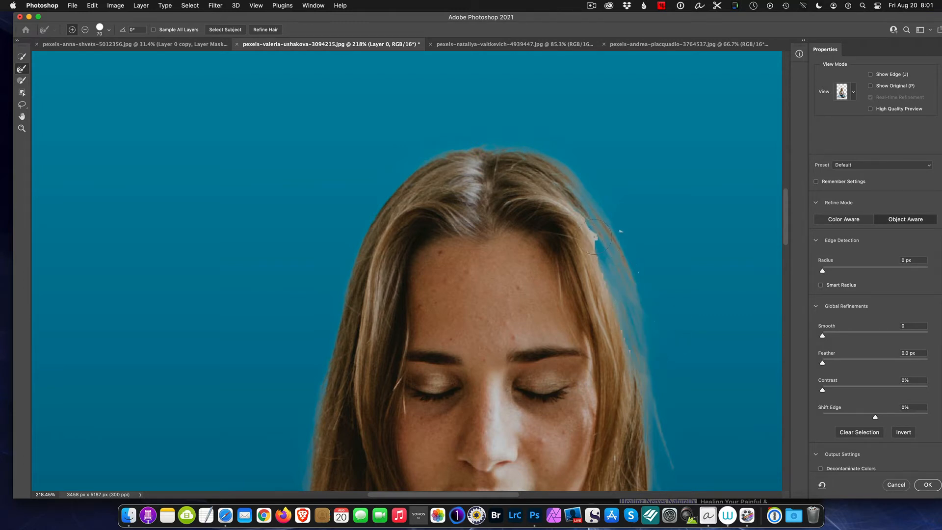
{"action": "key", "text": "super+z"}
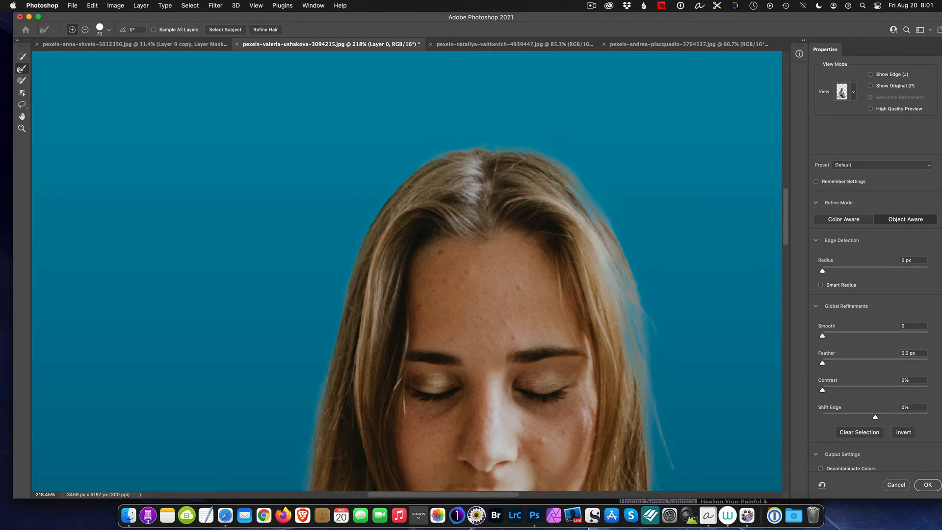
Step: Remove most of the leftover background between the woman's toes and leg with the Brush tool in subtract mode at size 6
{"action": "scroll", "coordinate": [698, 417], "scroll_direction": "down", "scroll_amount": 3}
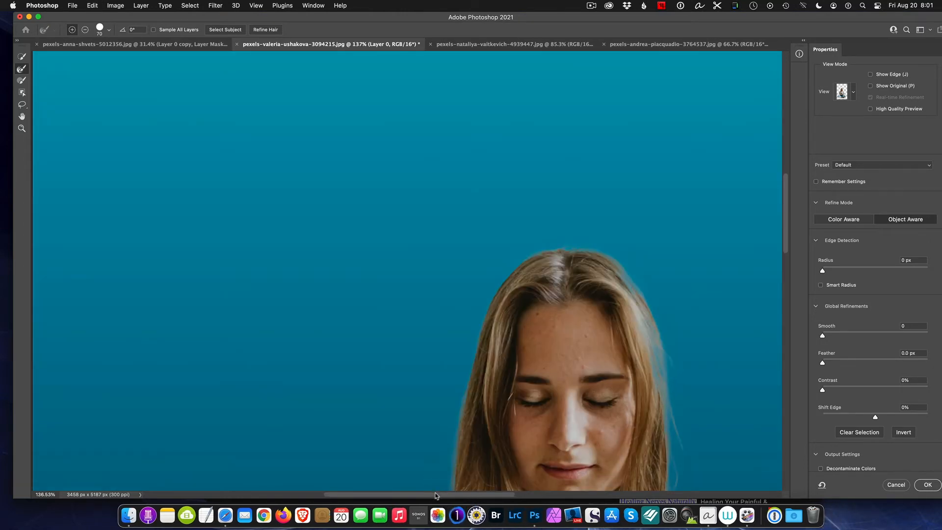
{"action": "left_click_drag", "start_coordinate": [435, 495], "coordinate": [495, 495]}
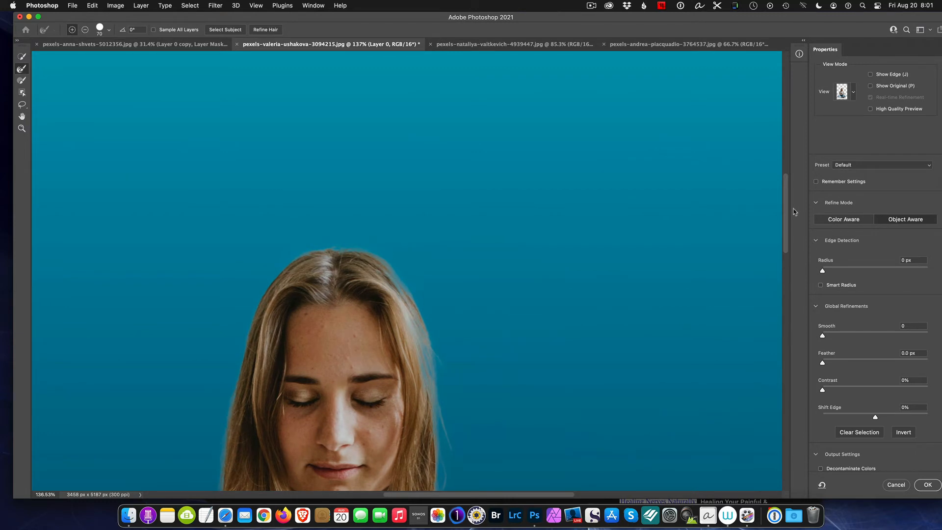
{"action": "left_click_drag", "start_coordinate": [785, 210], "coordinate": [786, 238]}
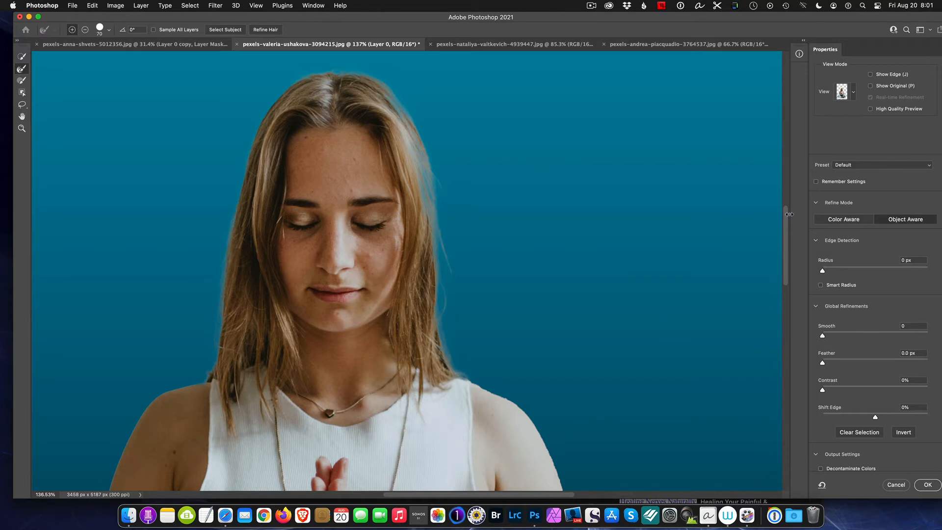
{"action": "left_click_drag", "start_coordinate": [789, 214], "coordinate": [788, 378]}
{"action": "scroll", "coordinate": [579, 208], "scroll_direction": "up", "scroll_amount": 5}
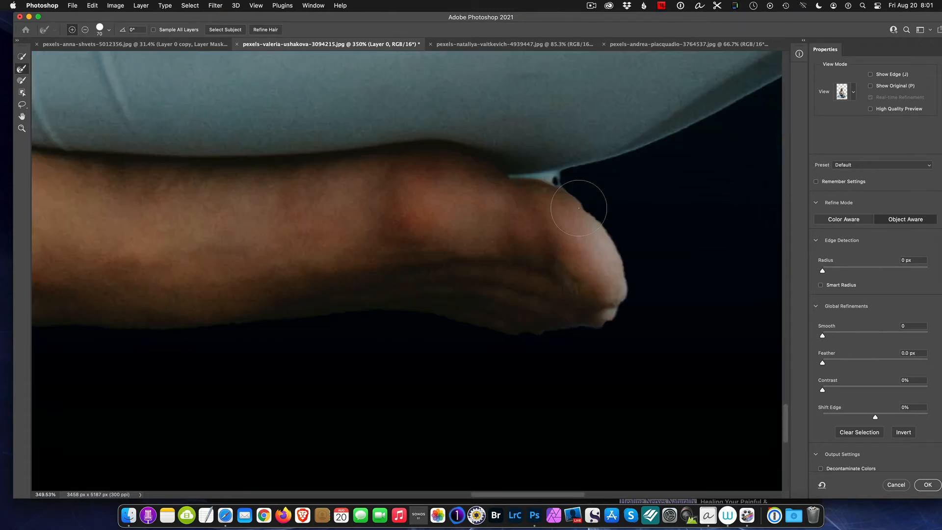
{"action": "scroll", "coordinate": [579, 208], "scroll_direction": "up", "scroll_amount": 5}
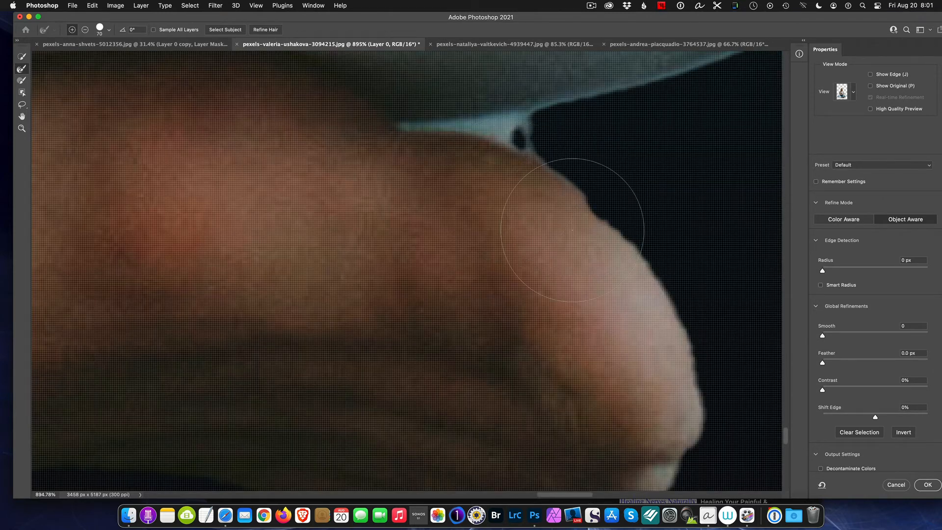
{"action": "left_click", "coordinate": [20, 81]}
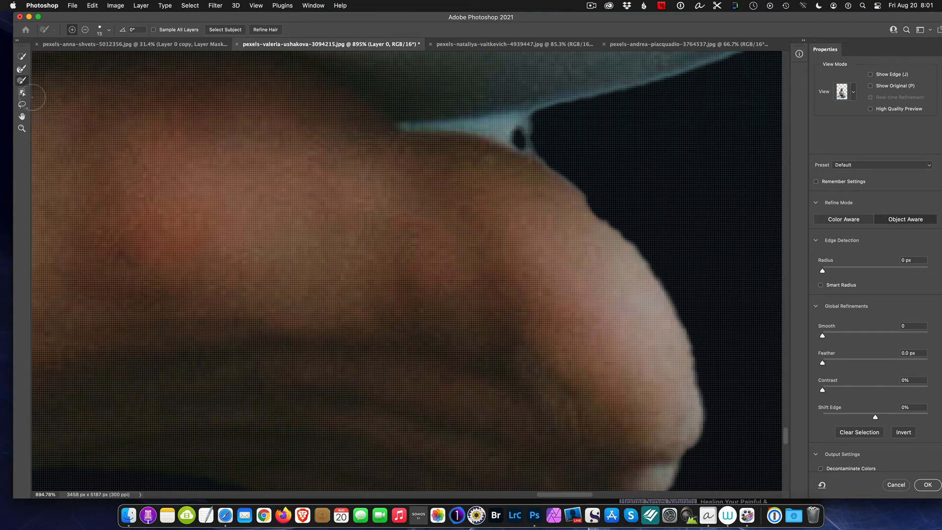
{"action": "left_click", "coordinate": [85, 31]}
{"action": "key", "text": "bracketleft"}
{"action": "key", "text": "bracketleft"}
{"action": "mouse_move", "coordinate": [526, 130]}
{"action": "left_mouse_down"}
{"action": "mouse_move", "coordinate": [531, 146]}
{"action": "mouse_move", "coordinate": [503, 135]}
{"action": "mouse_move", "coordinate": [531, 118]}
{"action": "mouse_move", "coordinate": [464, 128]}
{"action": "mouse_move", "coordinate": [532, 149]}
{"action": "left_mouse_up"}
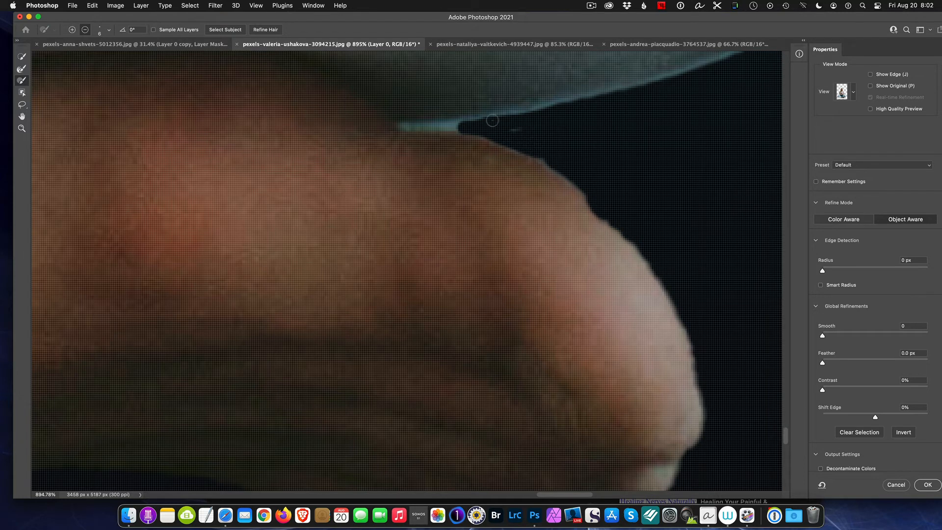
Step: Reduce the brush size to 2 and subtract the remaining narrow background sliver between the foot and leg
{"action": "key", "text": "bracketleft"}
{"action": "key", "text": "bracketleft"}
{"action": "key", "text": "bracketleft"}
{"action": "mouse_move", "coordinate": [455, 127]}
{"action": "left_mouse_down"}
{"action": "mouse_move", "coordinate": [447, 128]}
{"action": "mouse_move", "coordinate": [467, 125]}
{"action": "mouse_move", "coordinate": [410, 127]}
{"action": "mouse_move", "coordinate": [445, 128]}
{"action": "left_mouse_up"}
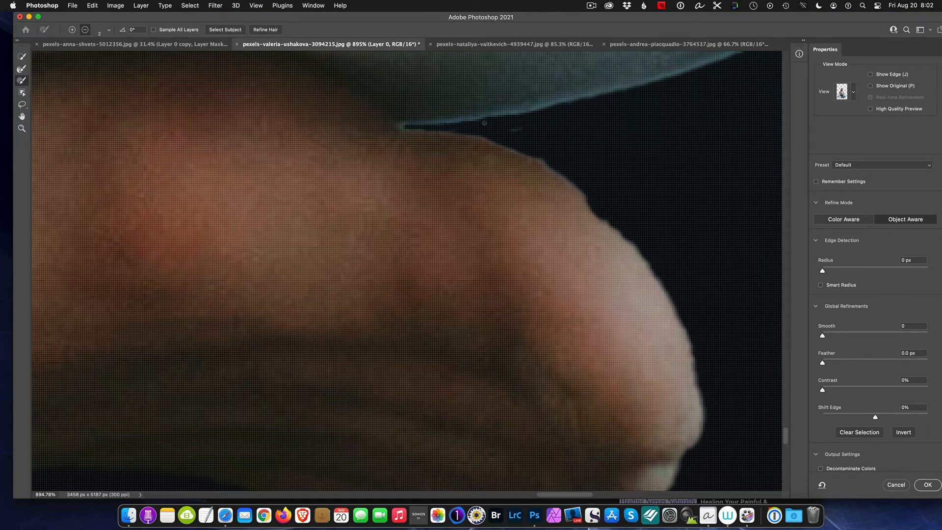
Step: Subtract the background fringe along the hair beside the woman's cheek with the brush at size 10
{"action": "scroll", "coordinate": [580, 121], "scroll_direction": "down", "scroll_amount": 3}
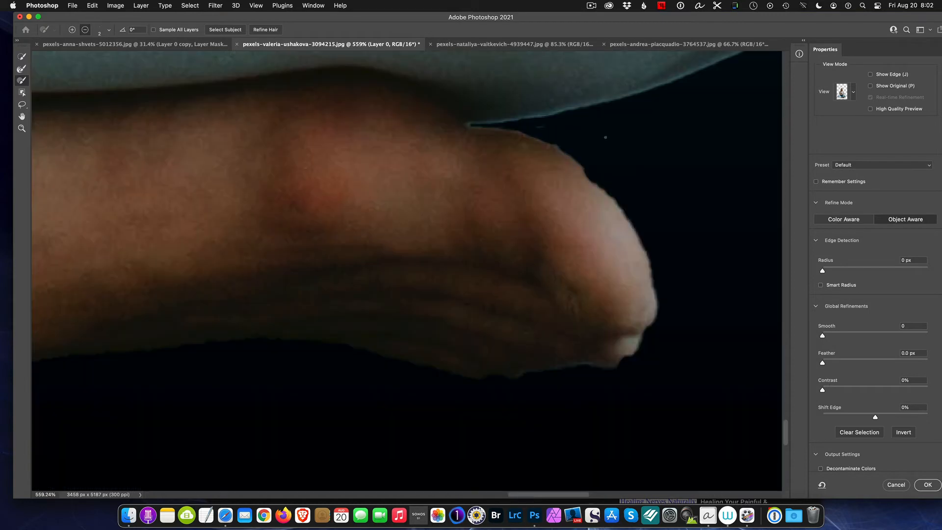
{"action": "scroll", "coordinate": [605, 137], "scroll_direction": "down", "scroll_amount": 3}
{"action": "scroll", "coordinate": [634, 140], "scroll_direction": "down", "scroll_amount": 10}
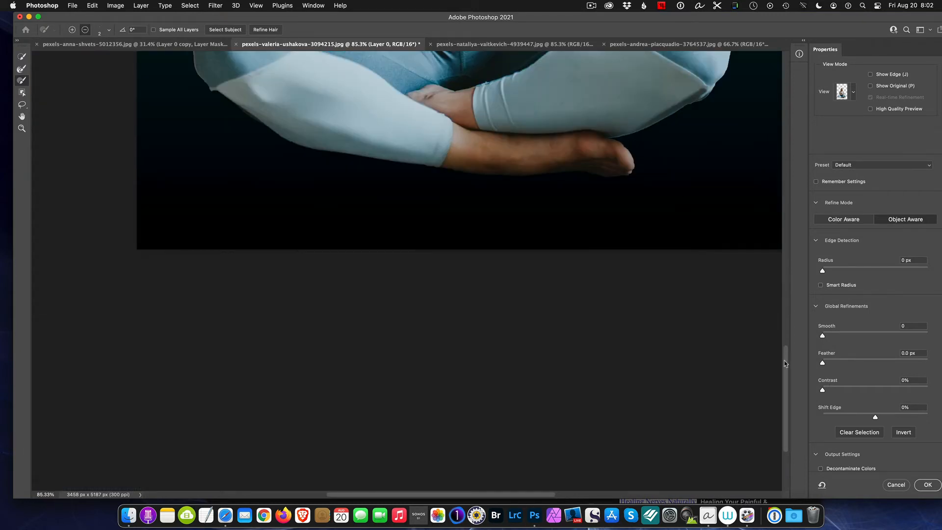
{"action": "left_click_drag", "start_coordinate": [785, 363], "coordinate": [783, 261]}
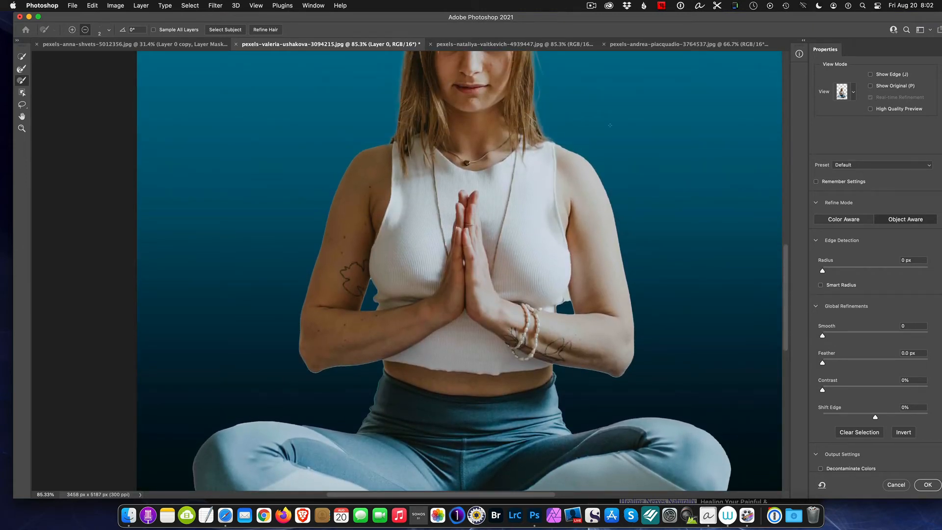
{"action": "left_click_drag", "start_coordinate": [785, 274], "coordinate": [785, 225]}
{"action": "scroll", "coordinate": [534, 123], "scroll_direction": "up", "scroll_amount": 5}
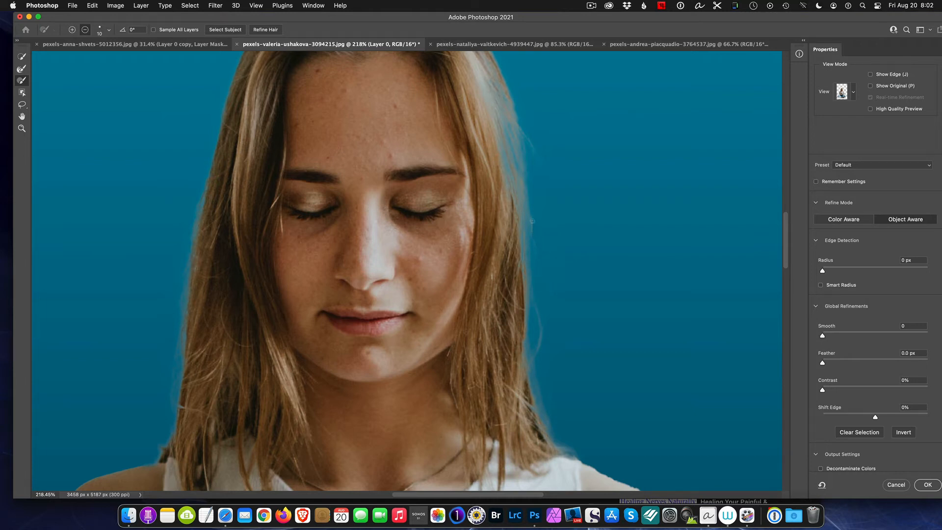
{"action": "left_click_drag", "start_coordinate": [532, 220], "coordinate": [530, 249]}
Step: Output the refined selection as a New Layer with Layer Mask and view the whole cutout over the gradient
{"action": "scroll", "coordinate": [880, 244], "scroll_direction": "down", "scroll_amount": 3}
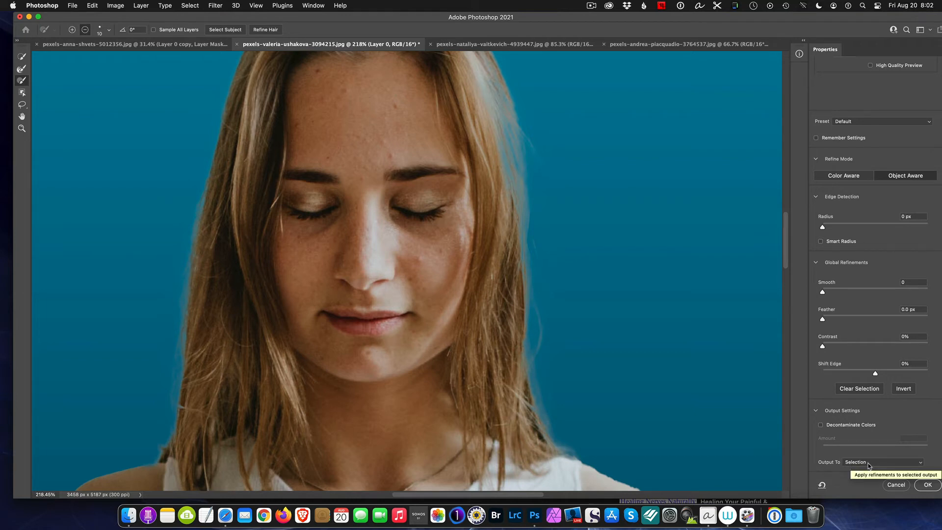
{"action": "left_click", "coordinate": [916, 464]}
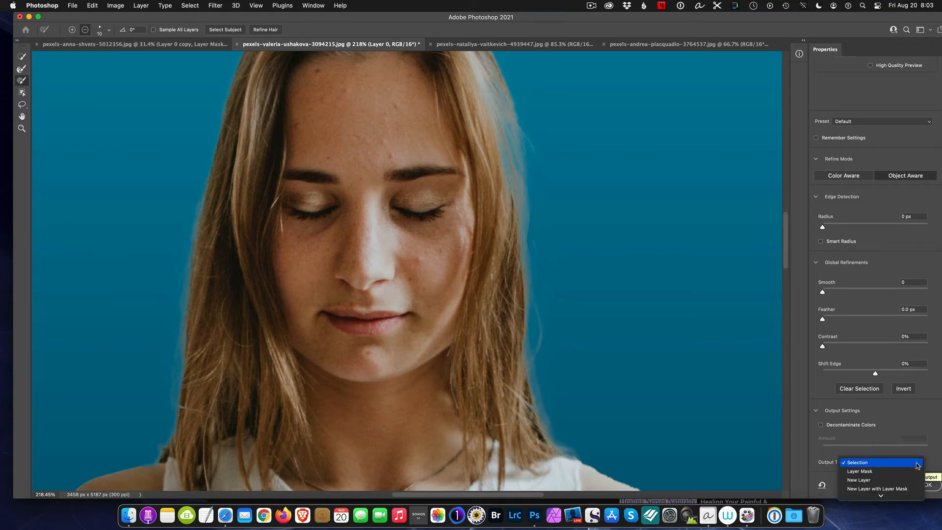
{"action": "left_click", "coordinate": [892, 488]}
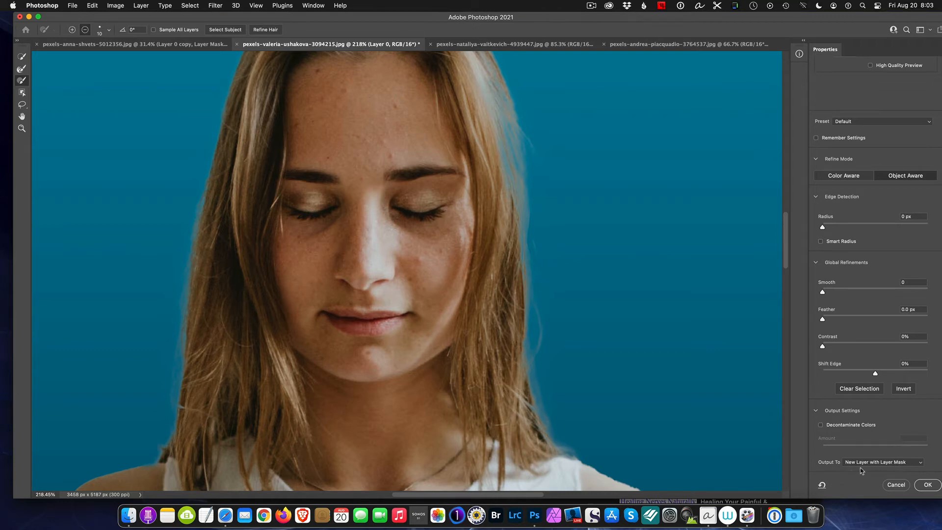
{"action": "left_click", "coordinate": [927, 485]}
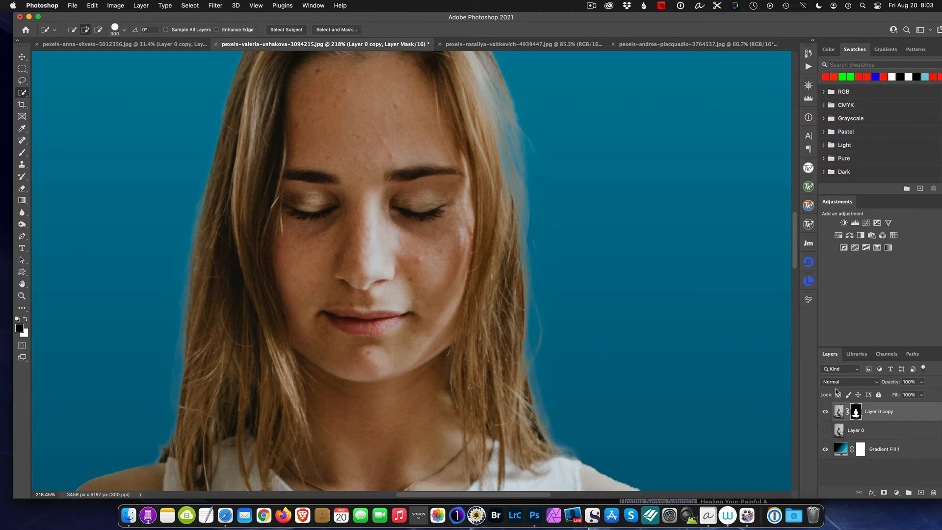
{"action": "scroll", "coordinate": [604, 303], "scroll_direction": "down", "scroll_amount": 3}
{"action": "scroll", "coordinate": [604, 303], "scroll_direction": "down", "scroll_amount": 5}
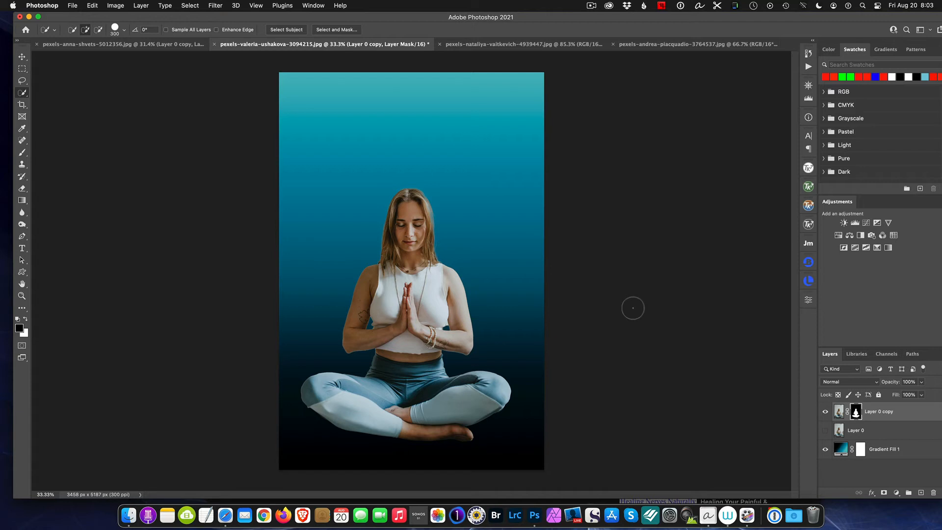
Step: Compare the two finished cutout documents, and examine the edges around the arm and torso in the beach runner photo
{"action": "left_click", "coordinate": [138, 48]}
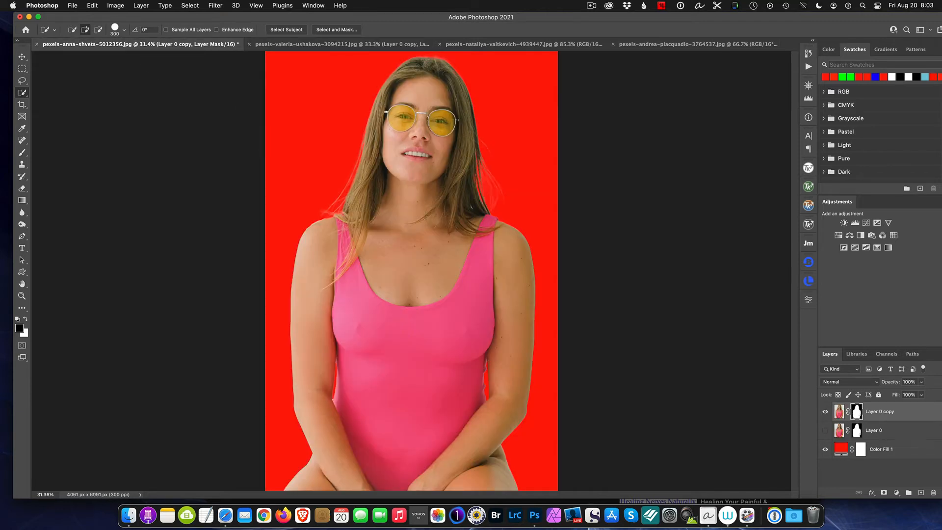
{"action": "left_click", "coordinate": [313, 45]}
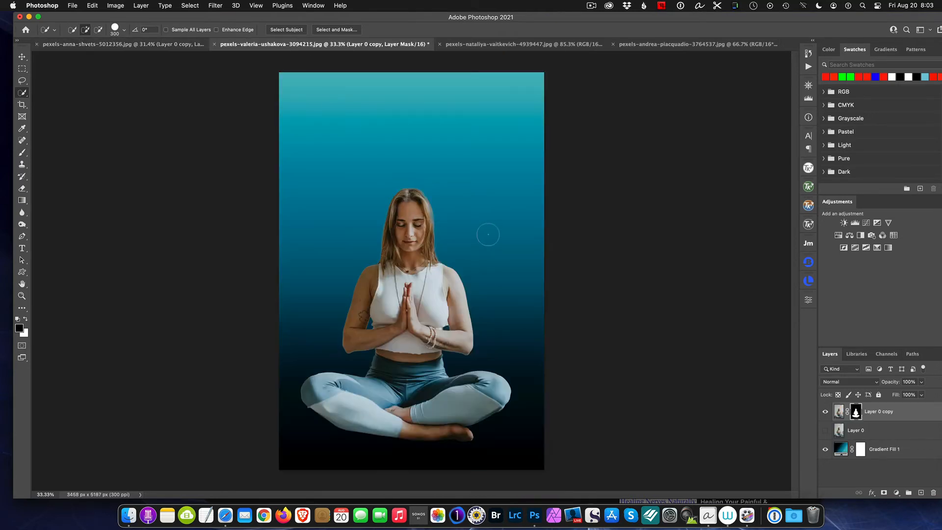
{"action": "left_click", "coordinate": [502, 45]}
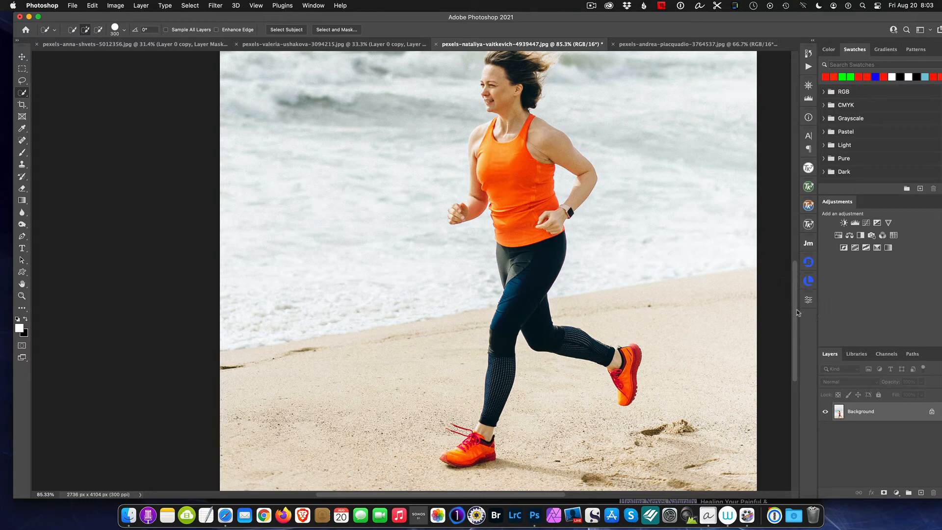
{"action": "scroll", "coordinate": [796, 311], "scroll_direction": "up", "scroll_amount": 3}
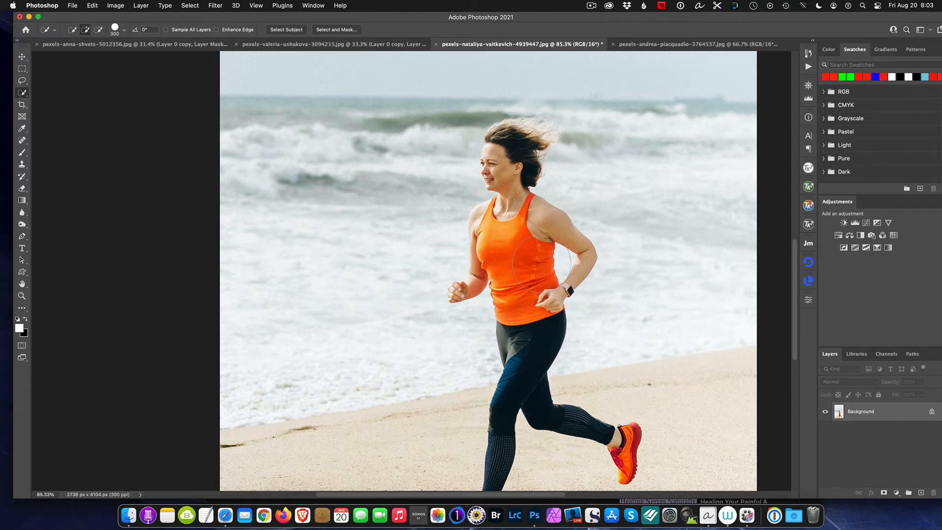
{"action": "scroll", "coordinate": [541, 265], "scroll_direction": "up", "scroll_amount": 6}
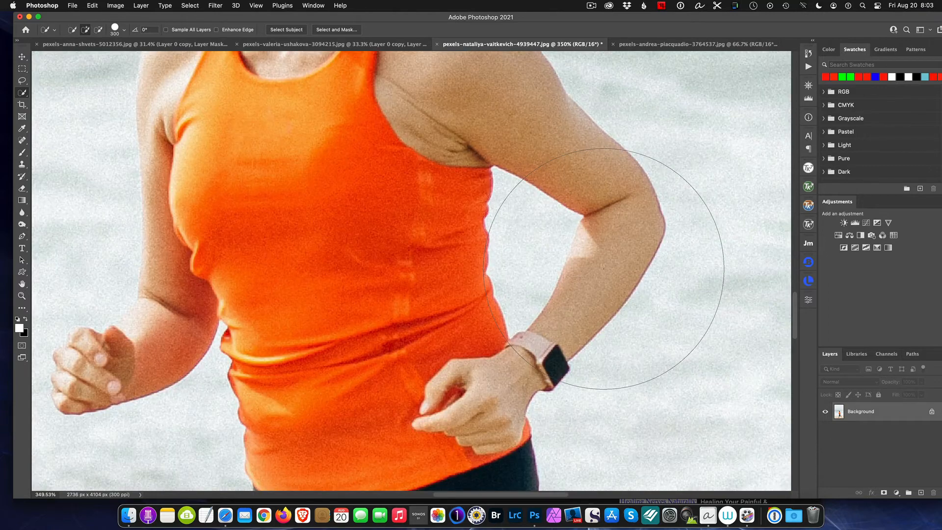
{"action": "scroll", "coordinate": [603, 268], "scroll_direction": "up", "scroll_amount": 2}
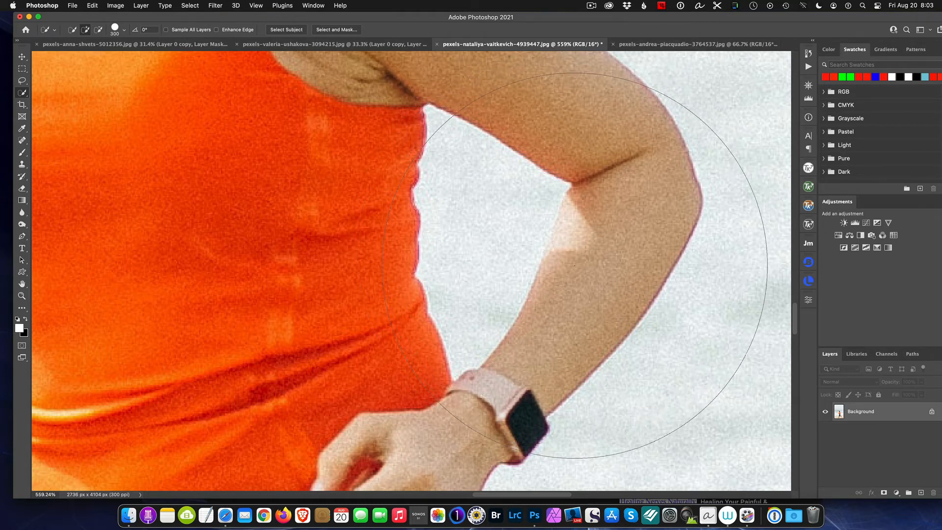
{"action": "scroll", "coordinate": [574, 265], "scroll_direction": "down", "scroll_amount": 4}
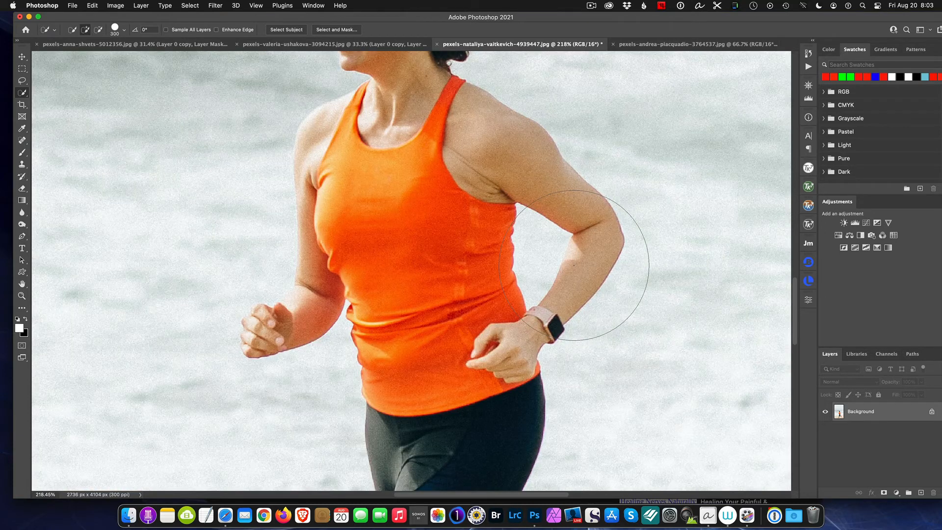
{"action": "scroll", "coordinate": [575, 265], "scroll_direction": "down", "scroll_amount": 2}
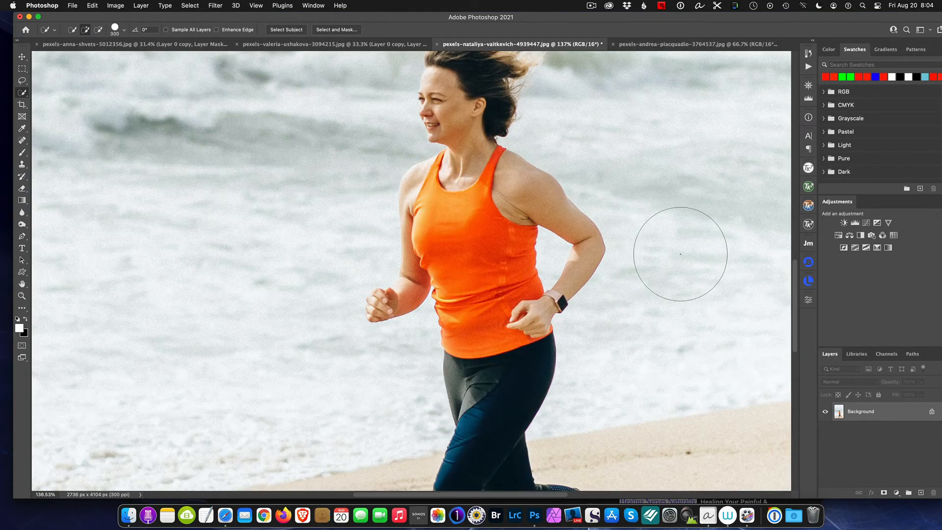
Step: Select the running woman in the beach photo with Select Subject
{"action": "scroll", "coordinate": [405, 129], "scroll_direction": "up", "scroll_amount": 4}
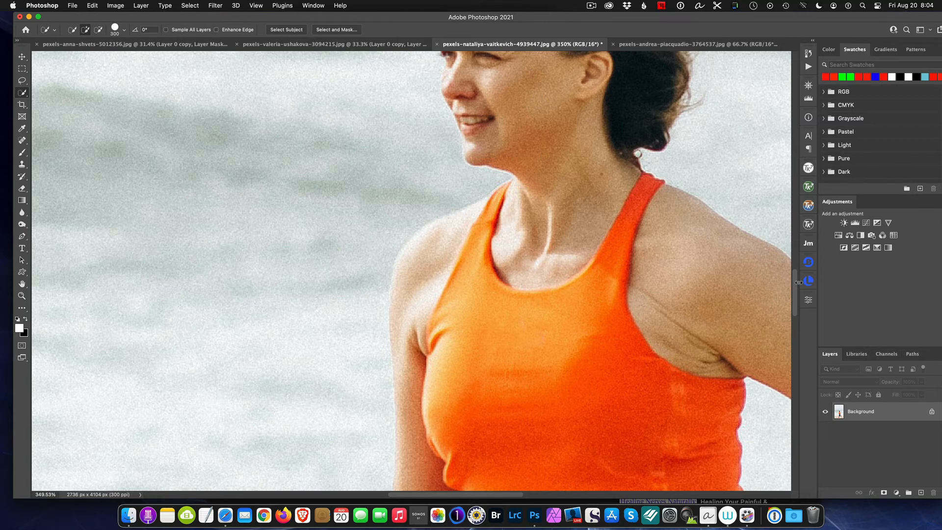
{"action": "scroll", "coordinate": [618, 120], "scroll_direction": "up", "scroll_amount": 5}
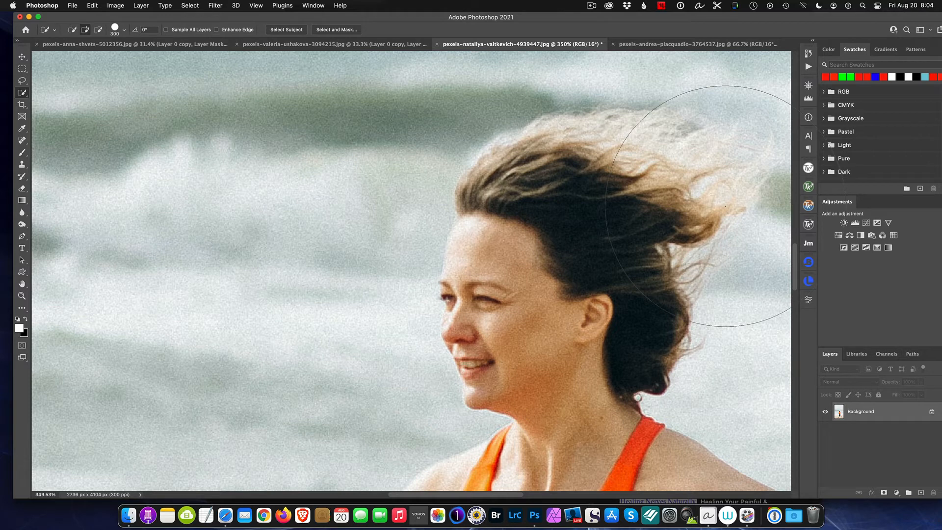
{"action": "scroll", "coordinate": [637, 208], "scroll_direction": "down", "scroll_amount": 6}
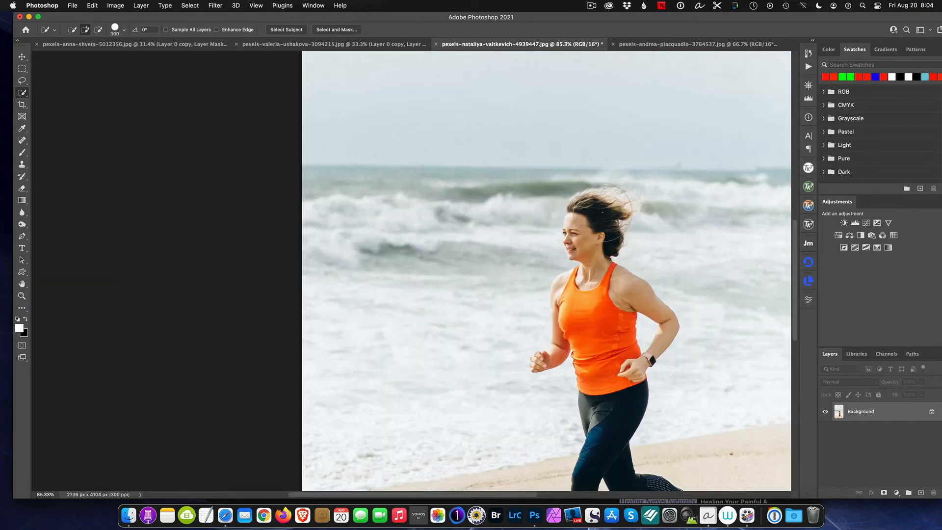
{"action": "scroll", "coordinate": [610, 208], "scroll_direction": "down", "scroll_amount": 2}
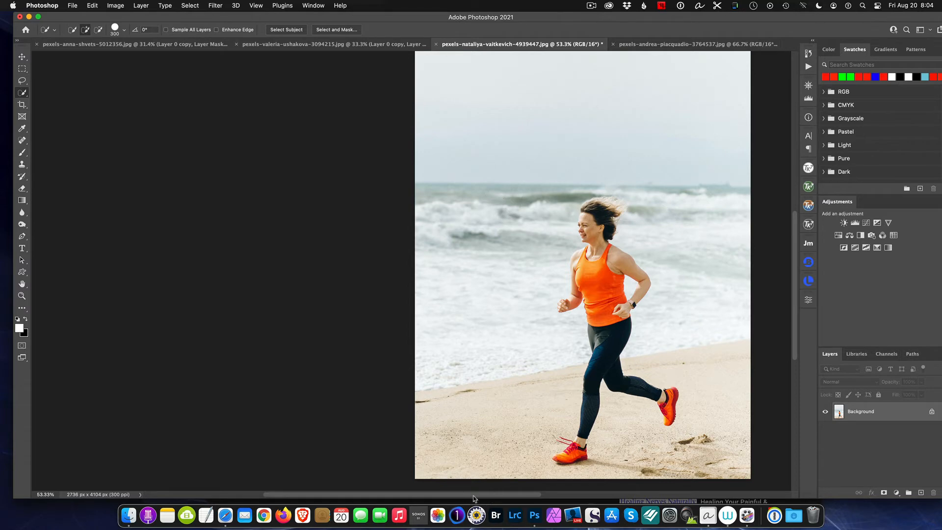
{"action": "left_click_drag", "start_coordinate": [522, 498], "coordinate": [611, 497]}
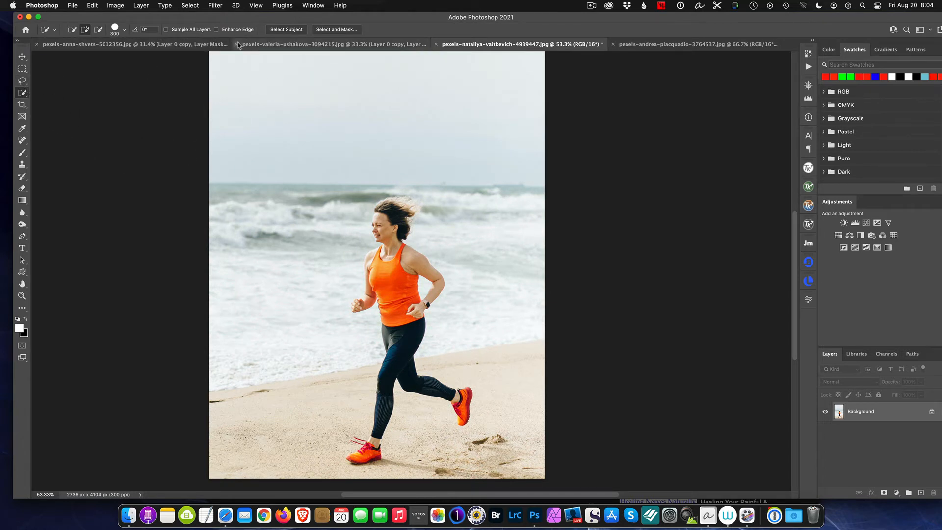
{"action": "left_click", "coordinate": [282, 30]}
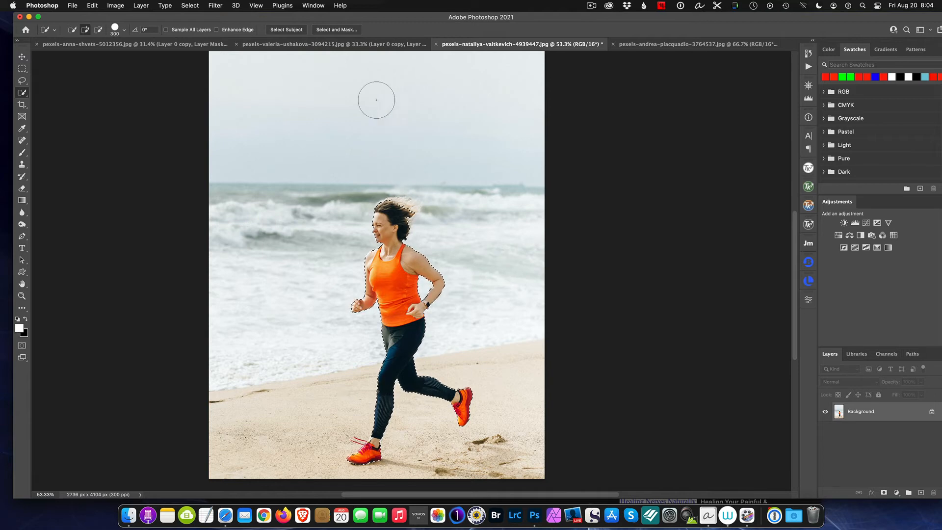
Step: Inspect the selection edge along the runner's hair, face and shoulders, and reduce the selection brush size to 70
{"action": "scroll", "coordinate": [431, 169], "scroll_direction": "up", "scroll_amount": 5}
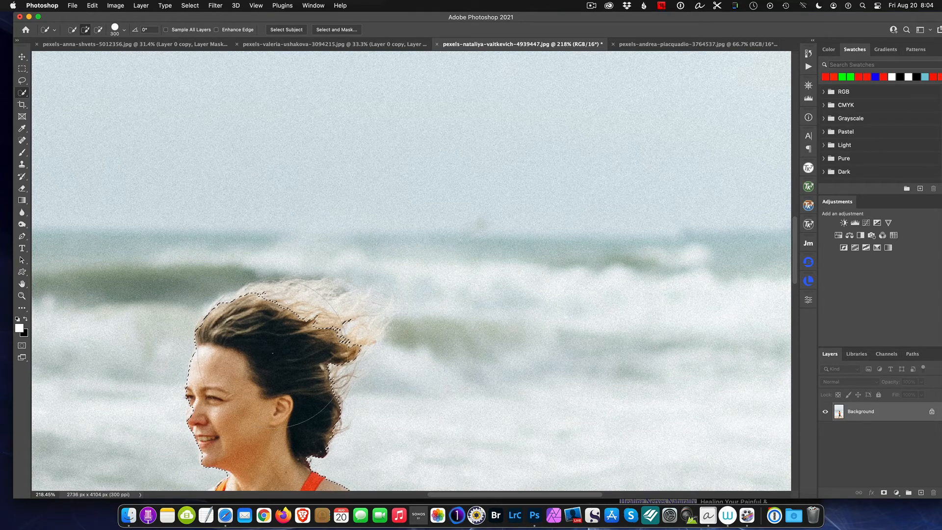
{"action": "scroll", "coordinate": [180, 399], "scroll_direction": "up", "scroll_amount": 3}
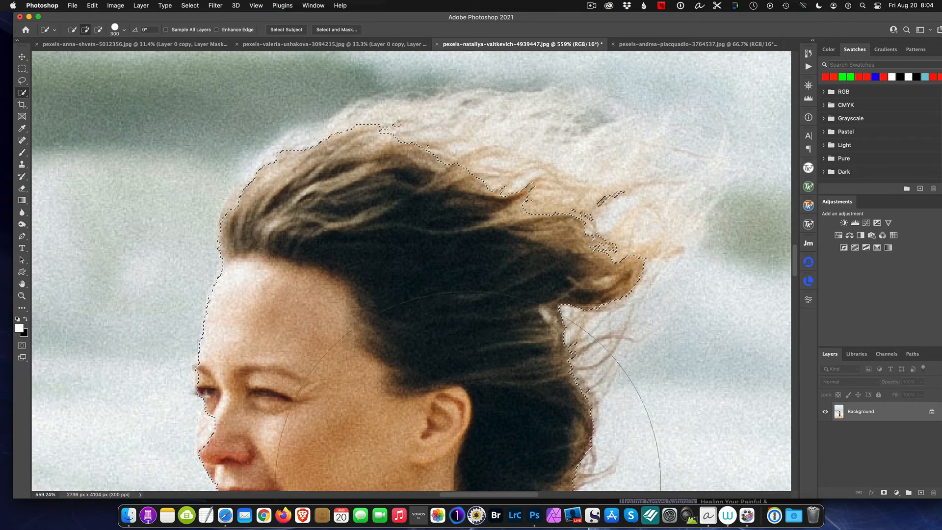
{"action": "left_click_drag", "start_coordinate": [457, 494], "coordinate": [432, 494]}
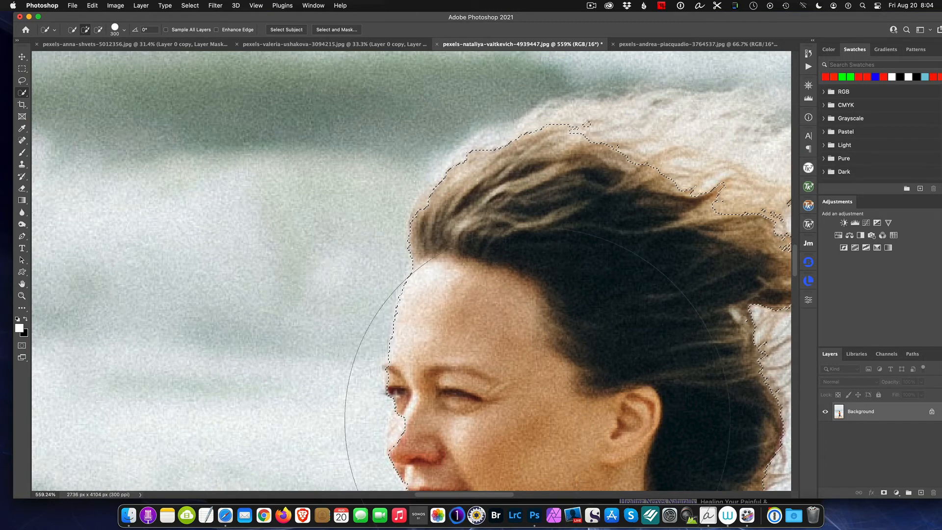
{"action": "left_click_drag", "start_coordinate": [793, 251], "coordinate": [790, 277]}
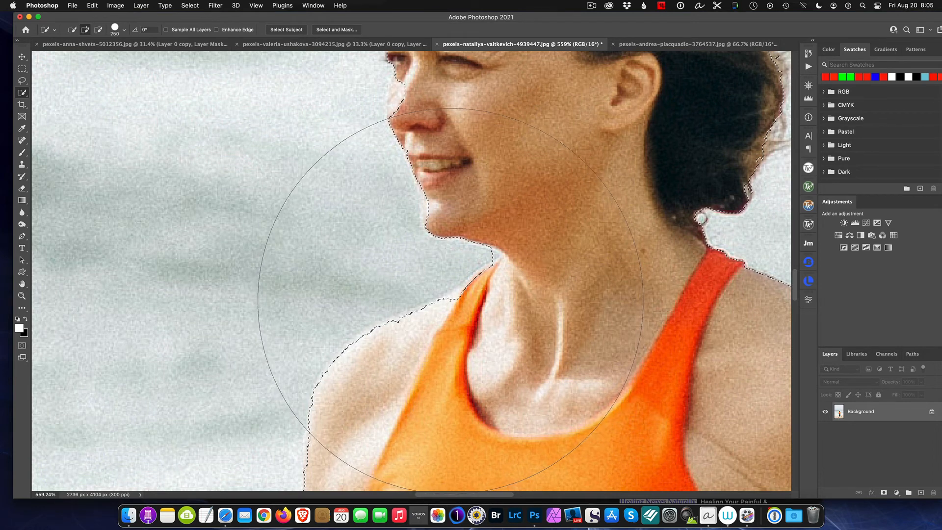
{"action": "key", "text": "bracketleft"}
{"action": "key", "text": "bracketleft"}
{"action": "key", "text": "bracketleft"}
{"action": "key", "text": "bracketleft"}
{"action": "key", "text": "bracketleft"}
{"action": "key", "text": "bracketleft"}
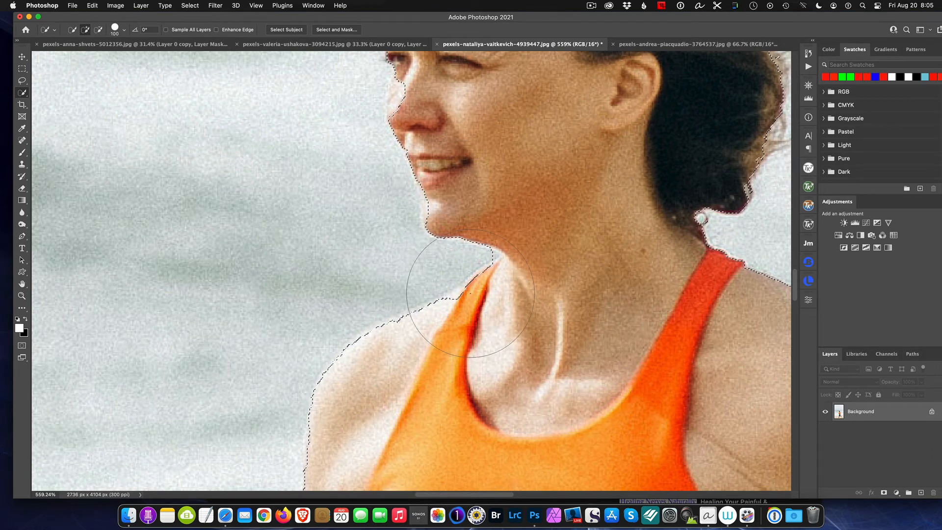
{"action": "key", "text": "bracketleft"}
{"action": "key", "text": "bracketleft"}
{"action": "key", "text": "bracketleft"}
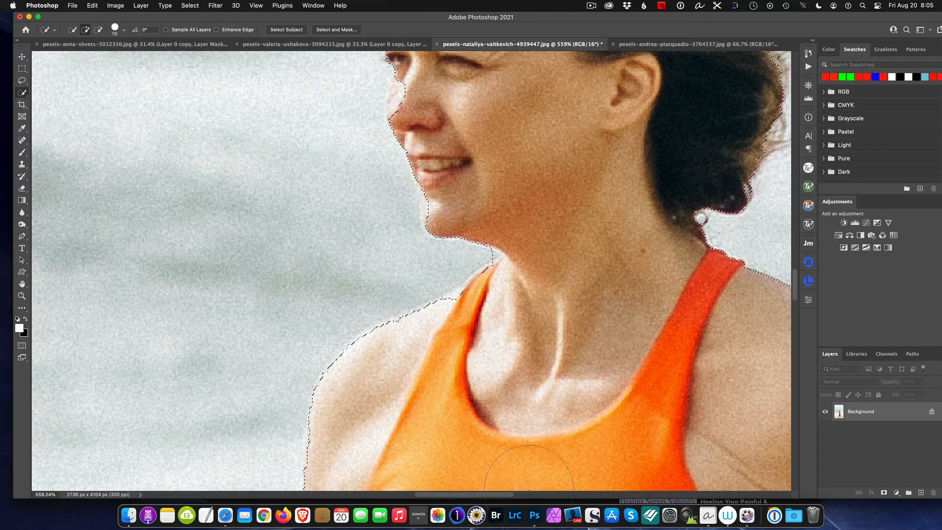
{"action": "left_click", "coordinate": [563, 493]}
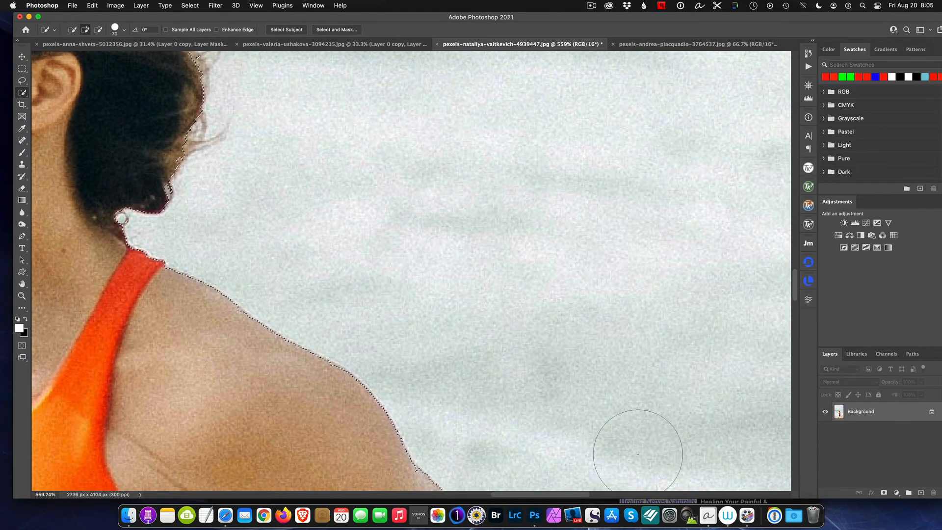
{"action": "mouse_move", "coordinate": [795, 277]}
{"action": "left_mouse_down"}
{"action": "mouse_move", "coordinate": [787, 412]}
{"action": "mouse_move", "coordinate": [793, 260]}
{"action": "left_mouse_up"}
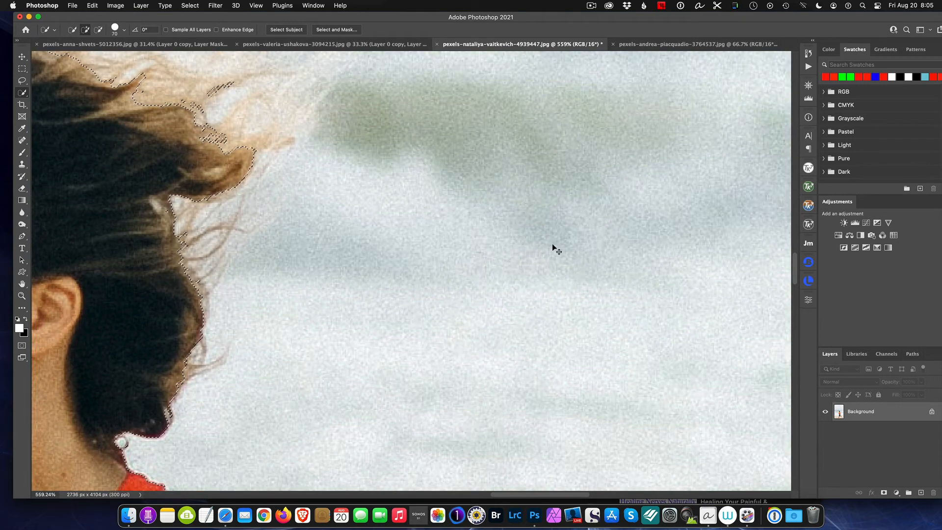
Step: Open the runner's selection in Select and Mask and preview the cutout with the On Black view
{"action": "key", "text": "super+0"}
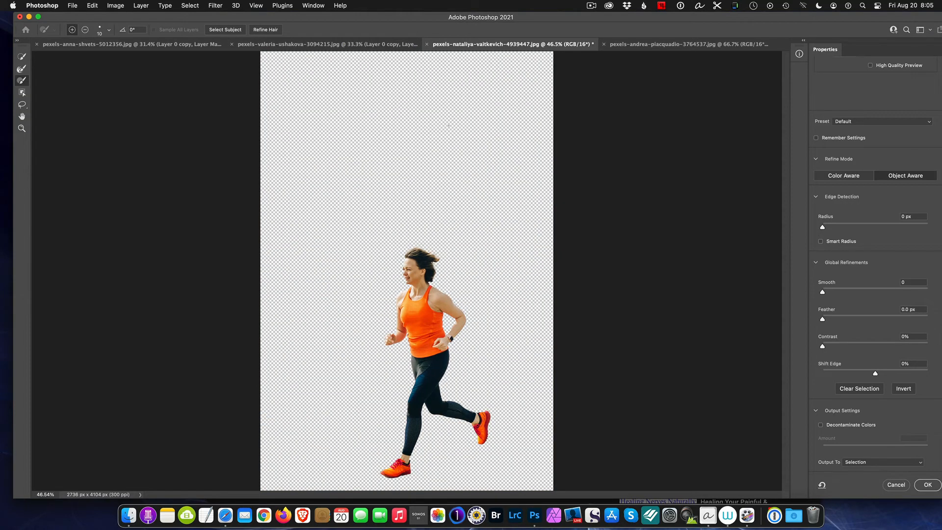
{"action": "scroll", "coordinate": [900, 129], "scroll_direction": "up", "scroll_amount": 3}
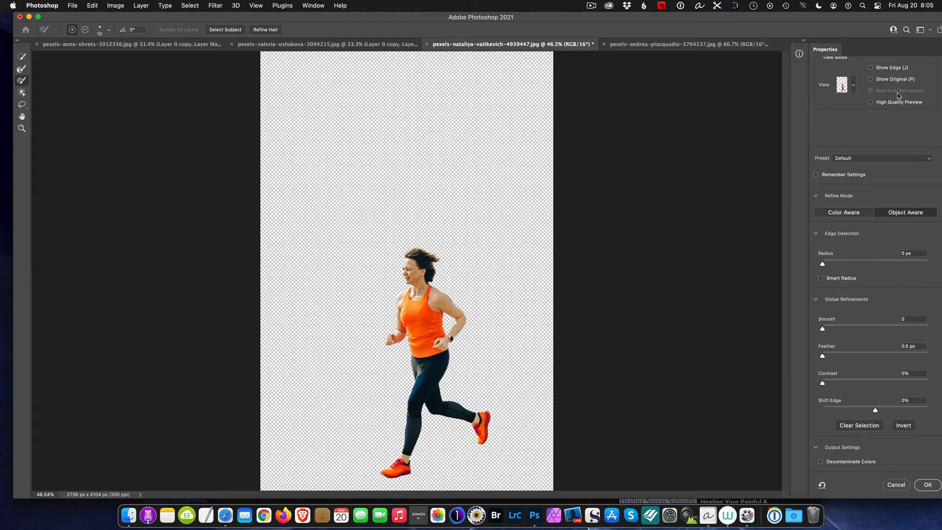
{"action": "left_click", "coordinate": [853, 91]}
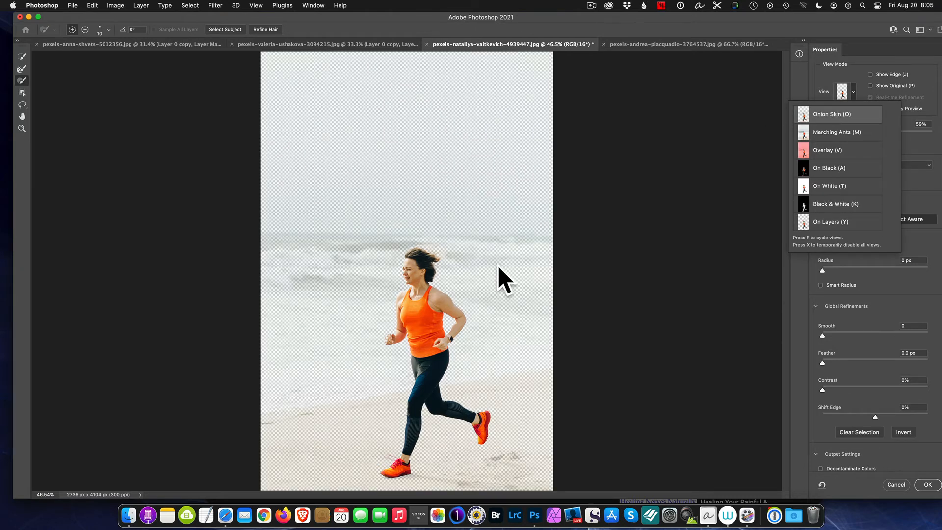
{"action": "left_click", "coordinate": [807, 84]}
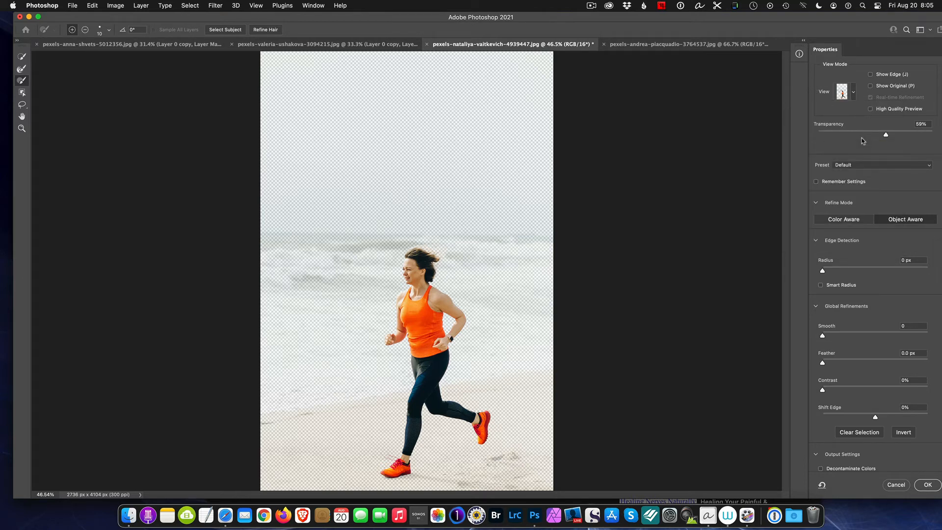
{"action": "left_click", "coordinate": [854, 93]}
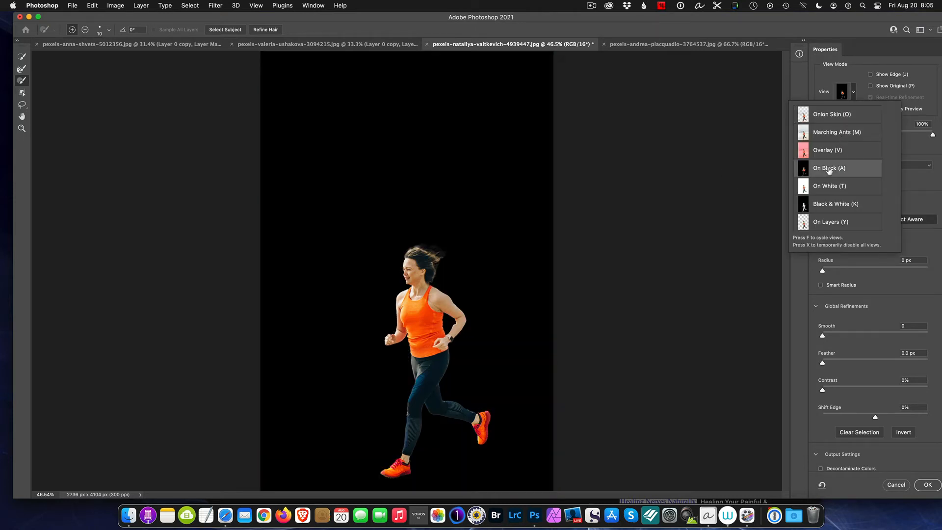
Step: Refine the edge of the runner's windblown hair with the Refine Edge Brush at size 70
{"action": "scroll", "coordinate": [495, 242], "scroll_direction": "up", "scroll_amount": 5}
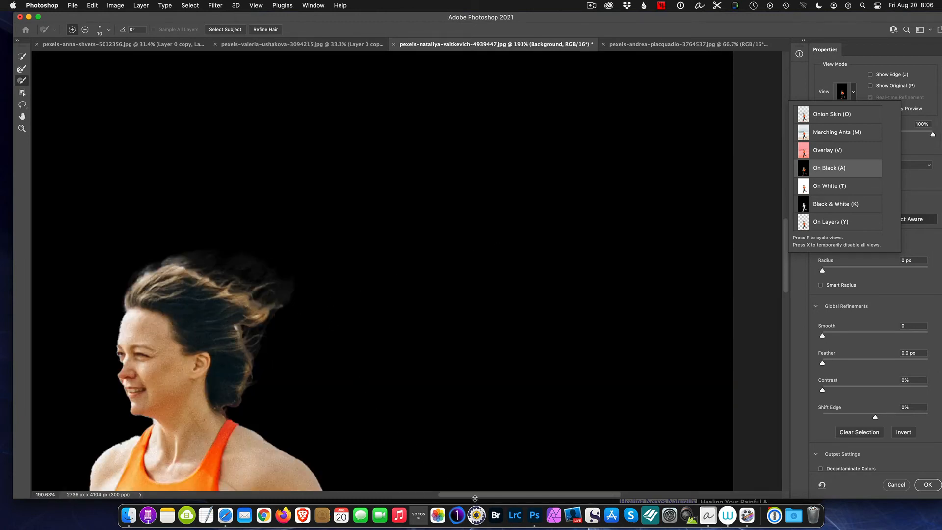
{"action": "left_click_drag", "start_coordinate": [475, 494], "coordinate": [403, 493]}
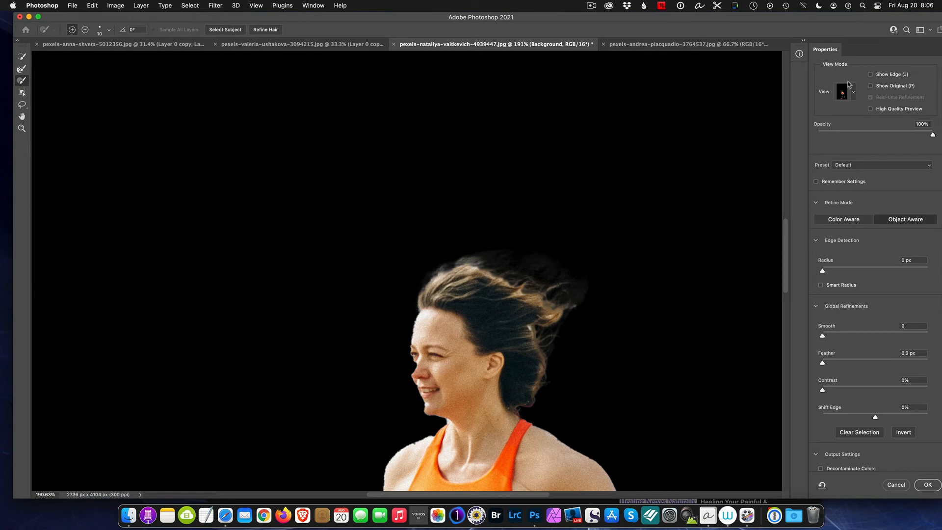
{"action": "left_click", "coordinate": [21, 69]}
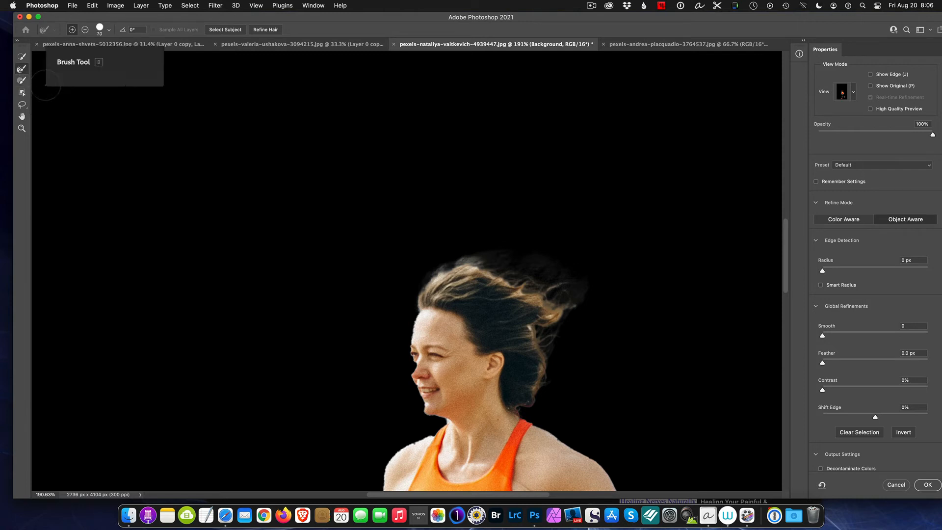
{"action": "mouse_move", "coordinate": [417, 300]}
{"action": "left_mouse_down"}
{"action": "mouse_move", "coordinate": [441, 277]}
{"action": "mouse_move", "coordinate": [486, 260]}
{"action": "mouse_move", "coordinate": [518, 282]}
{"action": "mouse_move", "coordinate": [562, 292]}
{"action": "mouse_move", "coordinate": [561, 310]}
{"action": "mouse_move", "coordinate": [533, 327]}
{"action": "mouse_move", "coordinate": [537, 390]}
{"action": "mouse_move", "coordinate": [558, 340]}
{"action": "mouse_move", "coordinate": [556, 311]}
{"action": "mouse_move", "coordinate": [545, 271]}
{"action": "mouse_move", "coordinate": [508, 246]}
{"action": "mouse_move", "coordinate": [581, 293]}
{"action": "left_mouse_up"}
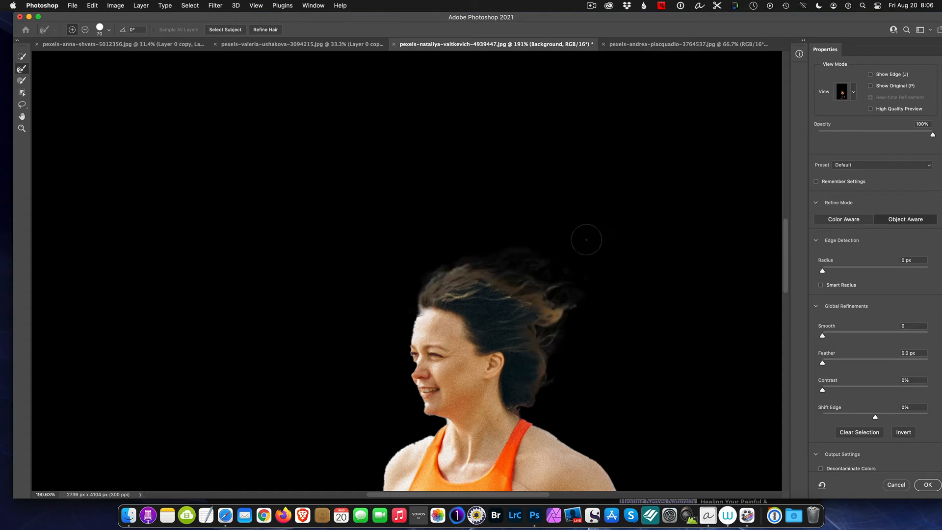
{"action": "scroll", "coordinate": [582, 261], "scroll_direction": "up", "scroll_amount": 3}
{"action": "scroll", "coordinate": [582, 262], "scroll_direction": "up", "scroll_amount": 2}
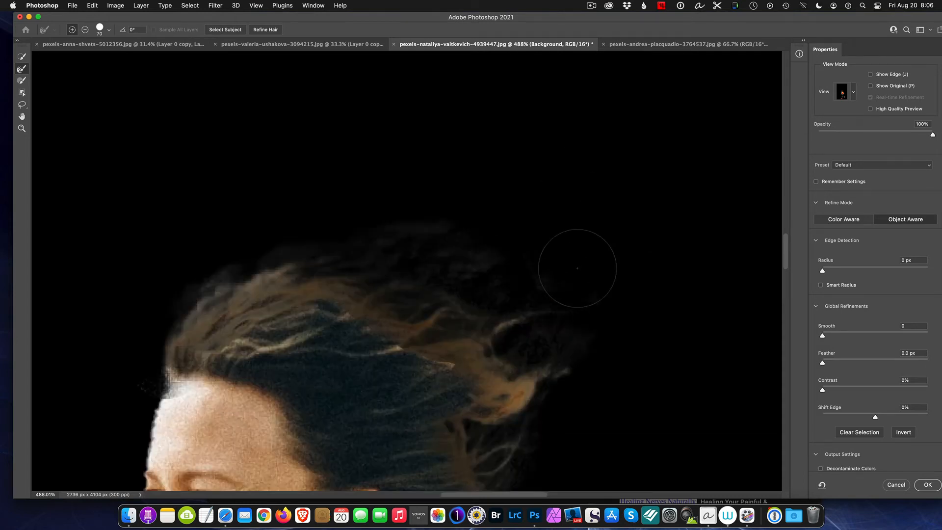
{"action": "scroll", "coordinate": [616, 324], "scroll_direction": "down", "scroll_amount": 5}
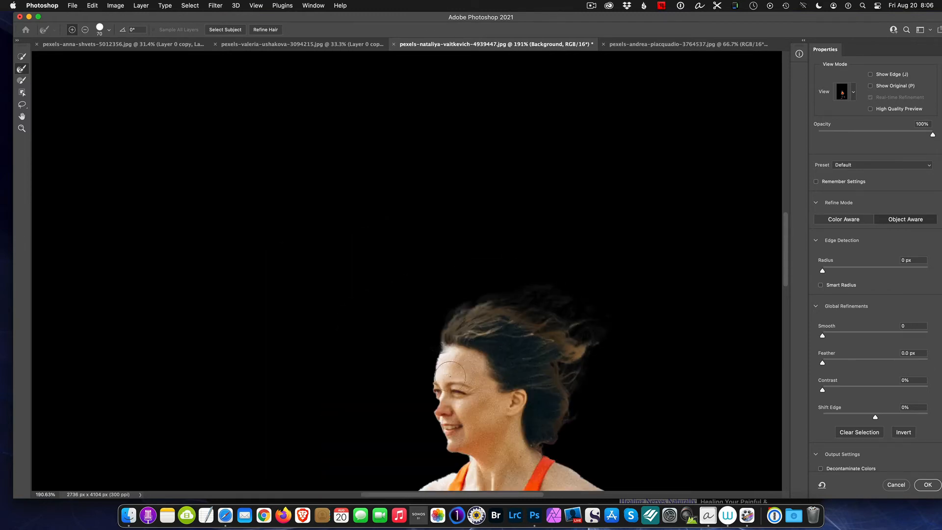
Step: Add the missing strip along the forehead, eye and nose to the selection with the Brush at size 10
{"action": "scroll", "coordinate": [449, 371], "scroll_direction": "up", "scroll_amount": 4}
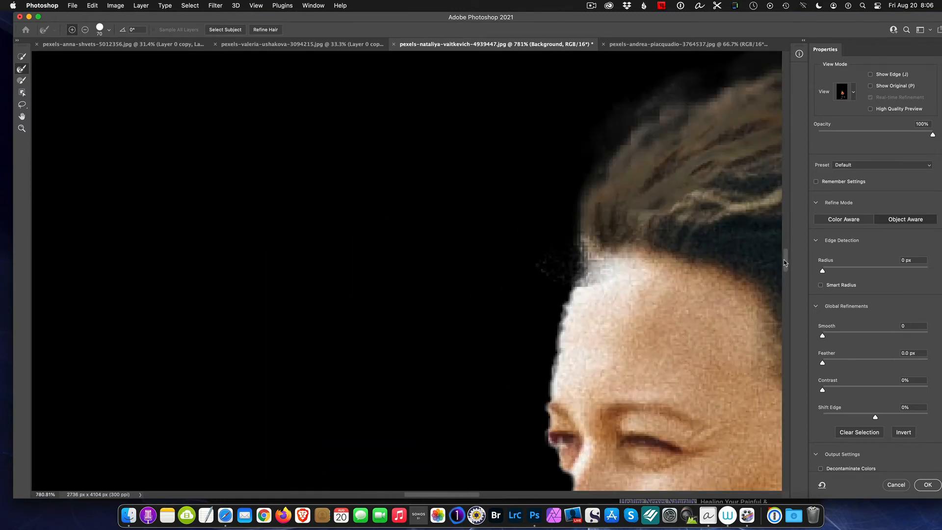
{"action": "left_click_drag", "start_coordinate": [785, 264], "coordinate": [787, 270]}
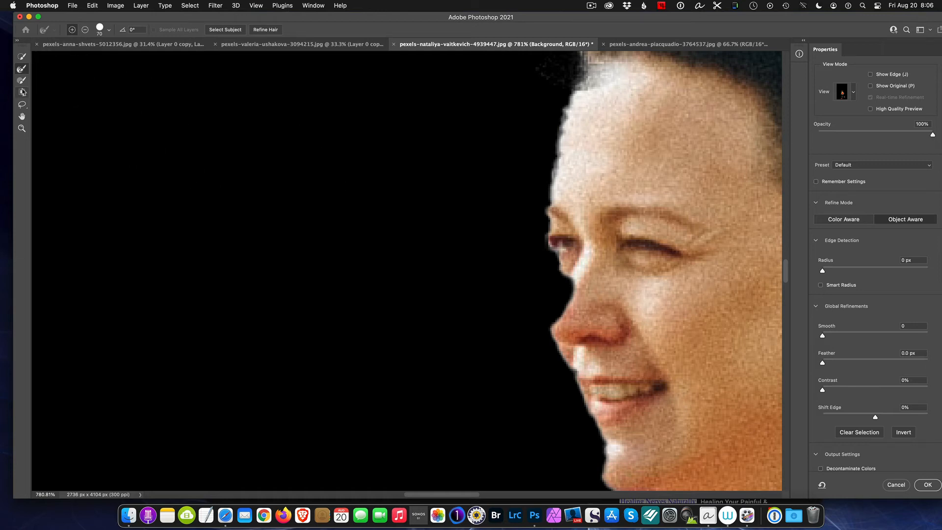
{"action": "left_click", "coordinate": [21, 83]}
{"action": "mouse_move", "coordinate": [582, 271]}
{"action": "left_mouse_down"}
{"action": "mouse_move", "coordinate": [570, 294]}
{"action": "mouse_move", "coordinate": [560, 256]}
{"action": "mouse_move", "coordinate": [569, 294]}
{"action": "mouse_move", "coordinate": [558, 252]}
{"action": "mouse_move", "coordinate": [562, 319]}
{"action": "mouse_move", "coordinate": [551, 255]}
{"action": "mouse_move", "coordinate": [555, 327]}
{"action": "mouse_move", "coordinate": [548, 230]}
{"action": "mouse_move", "coordinate": [563, 191]}
{"action": "mouse_move", "coordinate": [554, 229]}
{"action": "mouse_move", "coordinate": [556, 257]}
{"action": "mouse_move", "coordinate": [569, 262]}
{"action": "mouse_move", "coordinate": [584, 101]}
{"action": "mouse_move", "coordinate": [567, 116]}
{"action": "mouse_move", "coordinate": [540, 302]}
{"action": "mouse_move", "coordinate": [529, 291]}
{"action": "mouse_move", "coordinate": [546, 346]}
{"action": "mouse_move", "coordinate": [576, 372]}
{"action": "mouse_move", "coordinate": [534, 287]}
{"action": "mouse_move", "coordinate": [519, 276]}
{"action": "left_mouse_up"}
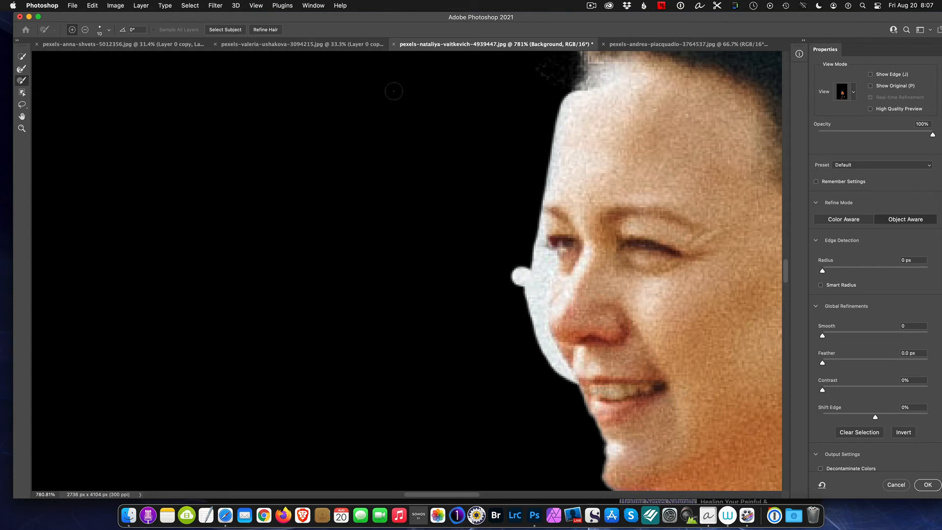
Step: Subtract the excess background beside the eye, nose and cheek with the Brush at size 10
{"action": "left_click", "coordinate": [85, 30]}
{"action": "mouse_move", "coordinate": [519, 231]}
{"action": "left_mouse_down"}
{"action": "mouse_move", "coordinate": [506, 302]}
{"action": "mouse_move", "coordinate": [520, 254]}
{"action": "mouse_move", "coordinate": [515, 299]}
{"action": "mouse_move", "coordinate": [524, 214]}
{"action": "mouse_move", "coordinate": [525, 337]}
{"action": "mouse_move", "coordinate": [539, 364]}
{"action": "mouse_move", "coordinate": [519, 300]}
{"action": "mouse_move", "coordinate": [538, 358]}
{"action": "mouse_move", "coordinate": [567, 388]}
{"action": "mouse_move", "coordinate": [547, 346]}
{"action": "mouse_move", "coordinate": [559, 373]}
{"action": "mouse_move", "coordinate": [542, 353]}
{"action": "mouse_move", "coordinate": [529, 285]}
{"action": "mouse_move", "coordinate": [533, 219]}
{"action": "mouse_move", "coordinate": [566, 197]}
{"action": "left_mouse_up"}
{"action": "scroll", "coordinate": [566, 197], "scroll_direction": "down", "scroll_amount": 3}
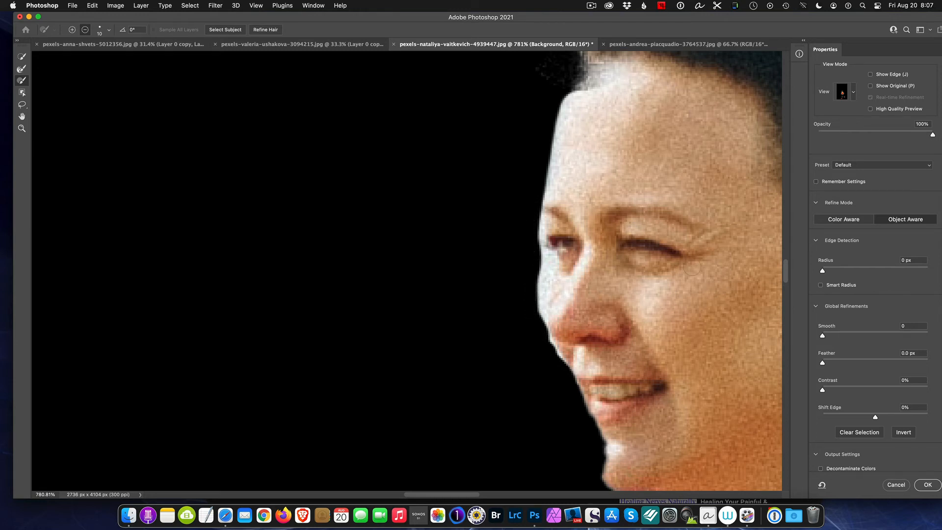
Step: Refine the treaded sole edge of the raised shoe with the Refine Edge Brush at size 25
{"action": "scroll", "coordinate": [566, 197], "scroll_direction": "left", "scroll_amount": 2}
{"action": "scroll", "coordinate": [685, 263], "scroll_direction": "down", "scroll_amount": 2}
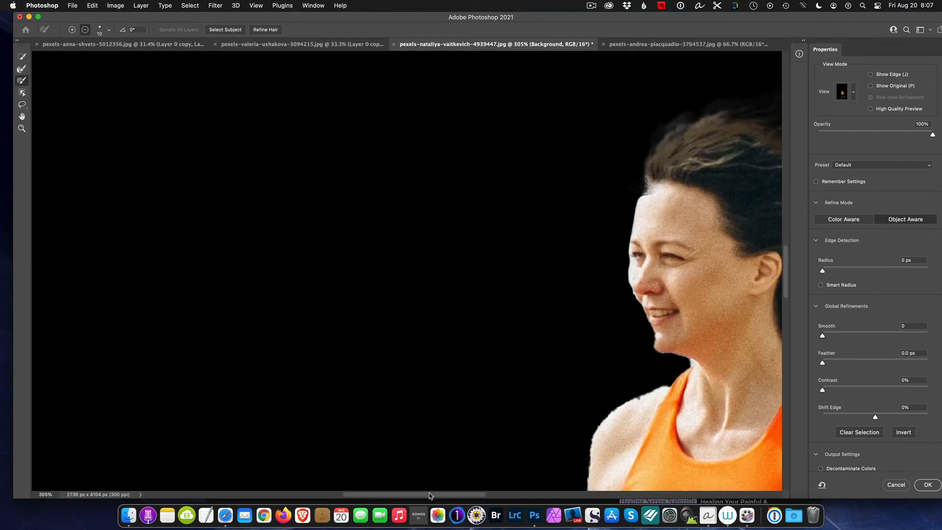
{"action": "left_click_drag", "start_coordinate": [430, 496], "coordinate": [559, 494]}
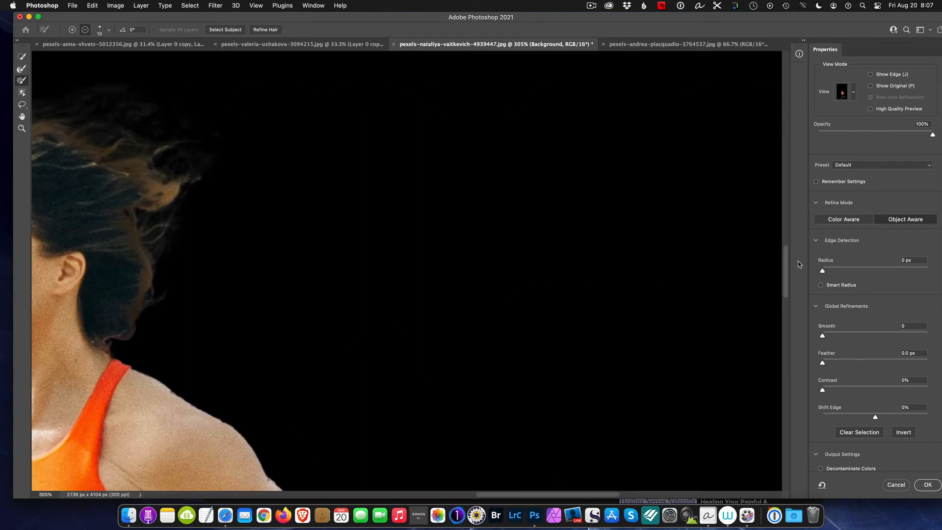
{"action": "left_click_drag", "start_coordinate": [786, 265], "coordinate": [773, 401]}
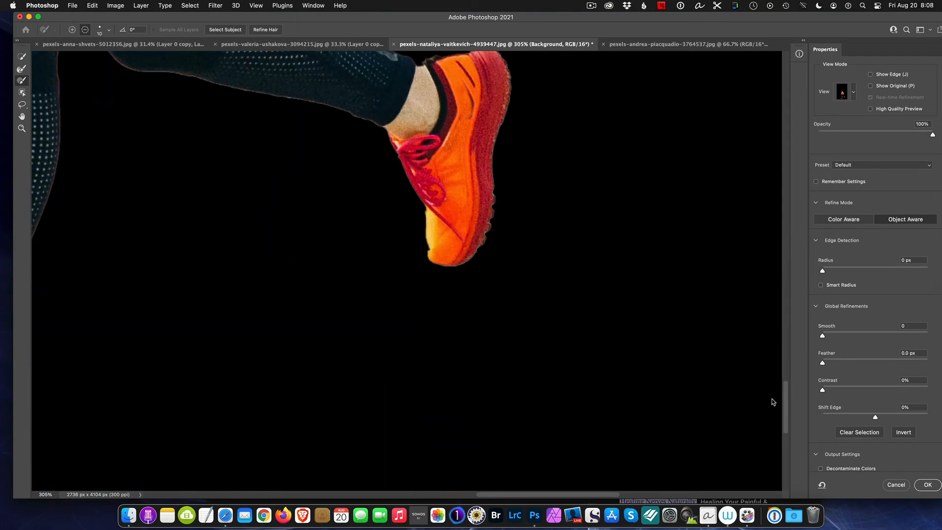
{"action": "scroll", "coordinate": [380, 194], "scroll_direction": "up", "scroll_amount": 5}
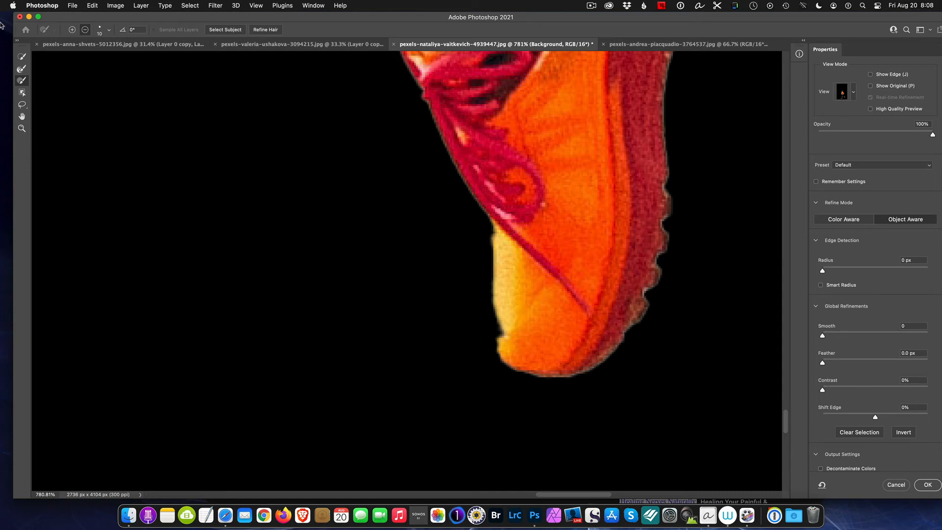
{"action": "left_click", "coordinate": [22, 69]}
{"action": "key", "text": "bracketleft"}
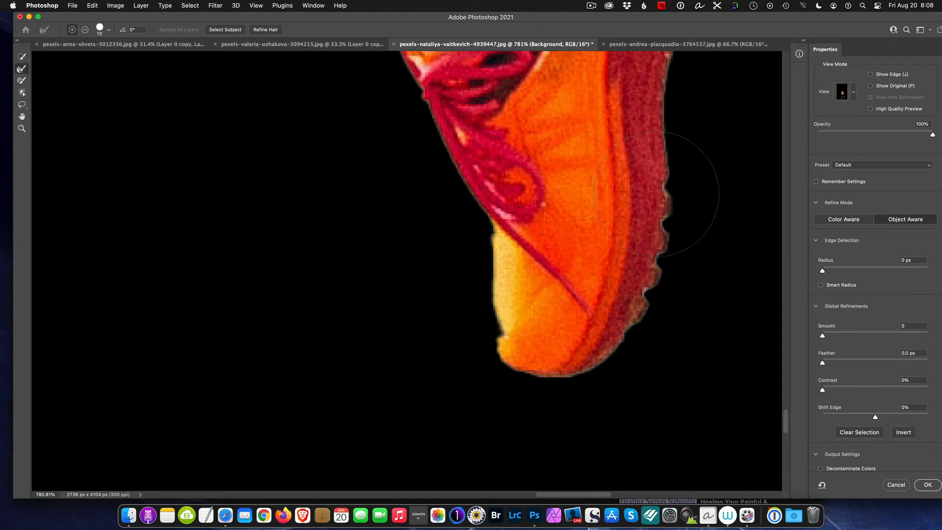
{"action": "key", "text": "bracketleft"}
{"action": "key", "text": "bracketleft"}
{"action": "key", "text": "bracketleft"}
{"action": "key", "text": "bracketleft"}
{"action": "key", "text": "bracketleft"}
{"action": "key", "text": "bracketleft"}
{"action": "key", "text": "bracketleft"}
{"action": "mouse_move", "coordinate": [667, 185]}
{"action": "left_mouse_down"}
{"action": "mouse_move", "coordinate": [635, 322]}
{"action": "mouse_move", "coordinate": [655, 282]}
{"action": "left_mouse_up"}
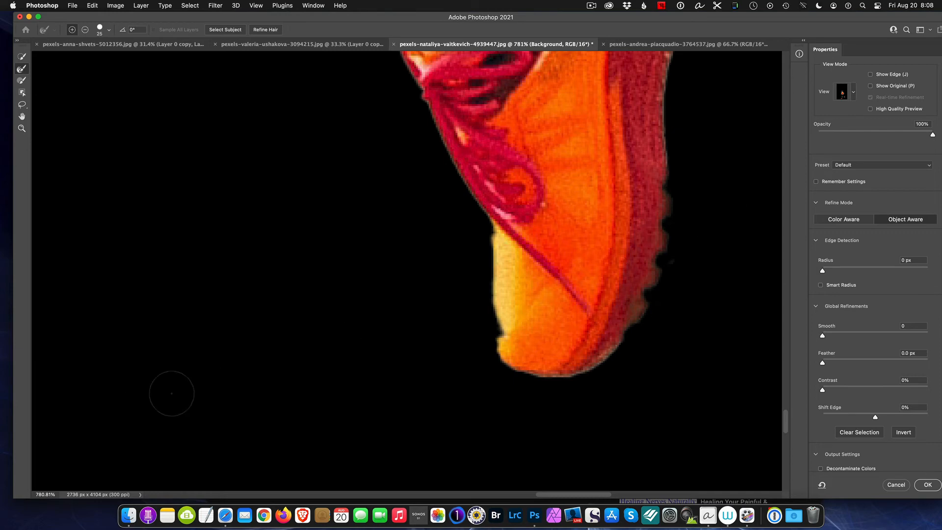
Step: Switch the selection preview to Onion Skin to check the front shoe and its loose laces
{"action": "left_click_drag", "start_coordinate": [538, 495], "coordinate": [422, 482]}
{"action": "key", "text": "super+0"}
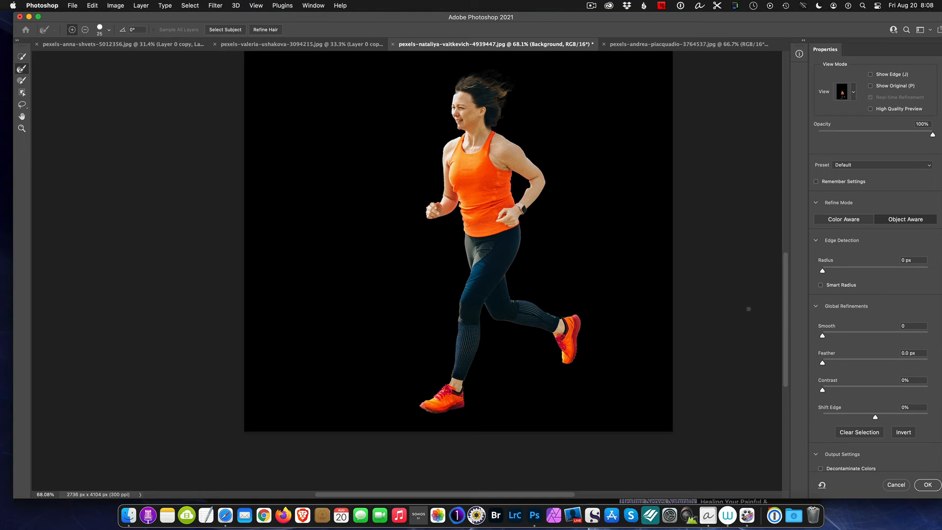
{"action": "scroll", "coordinate": [430, 404], "scroll_direction": "up", "scroll_amount": 10}
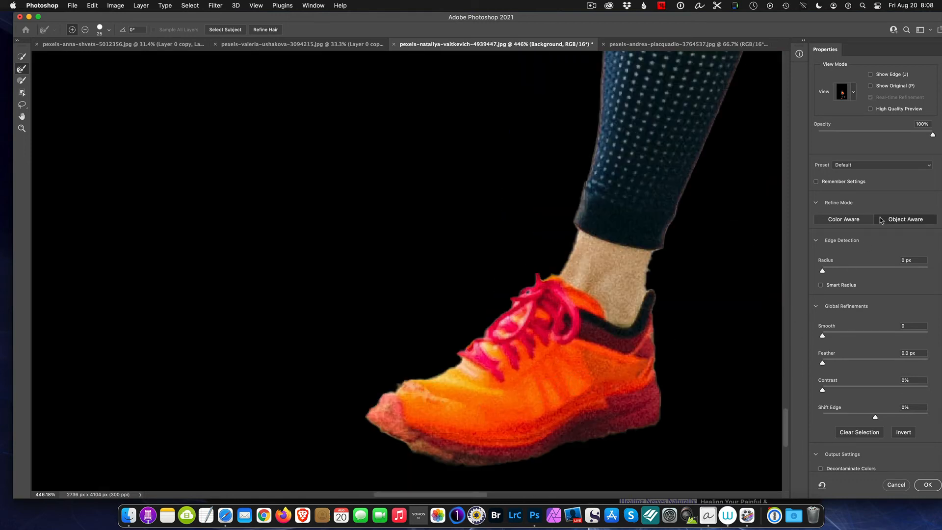
{"action": "left_click", "coordinate": [854, 92]}
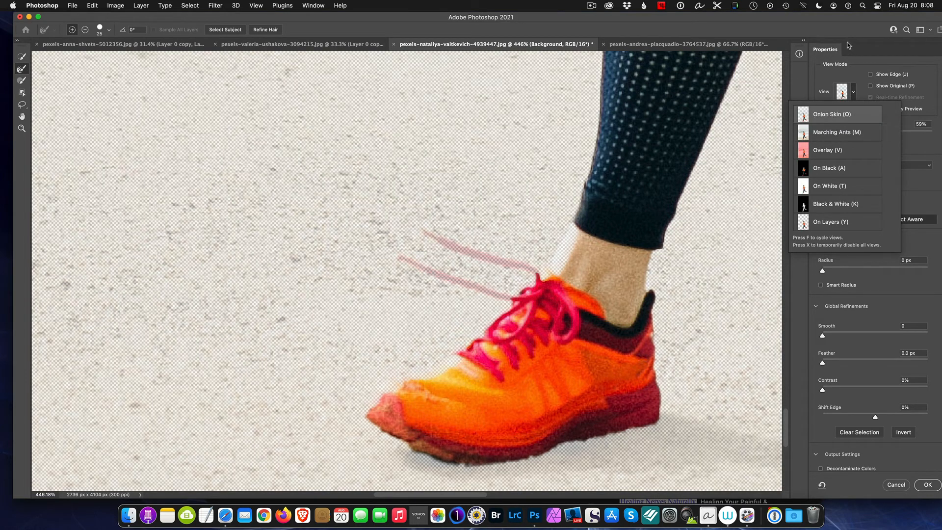
{"action": "left_click", "coordinate": [886, 46]}
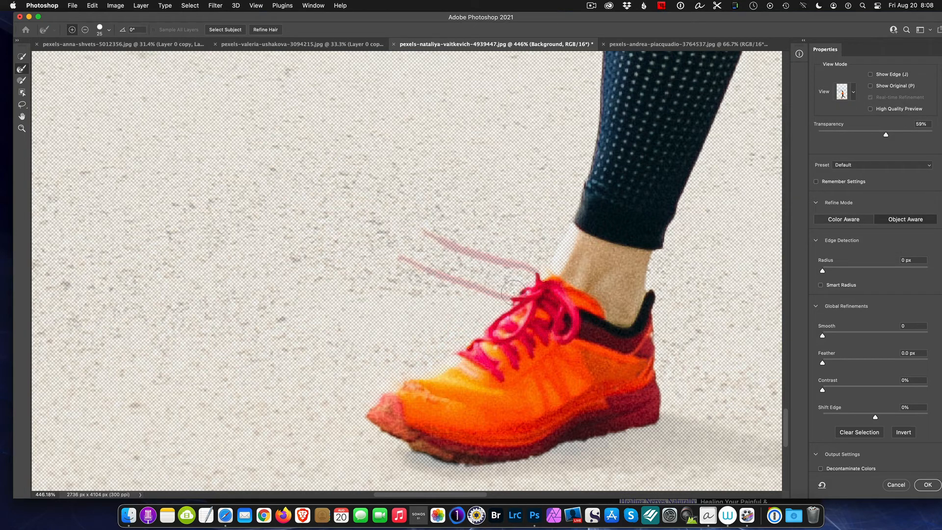
Step: Bring the front shoe's two loose laces into the selection with the Refine Edge Brush at size 25
{"action": "left_click", "coordinate": [853, 92]}
{"action": "left_click", "coordinate": [827, 168]}
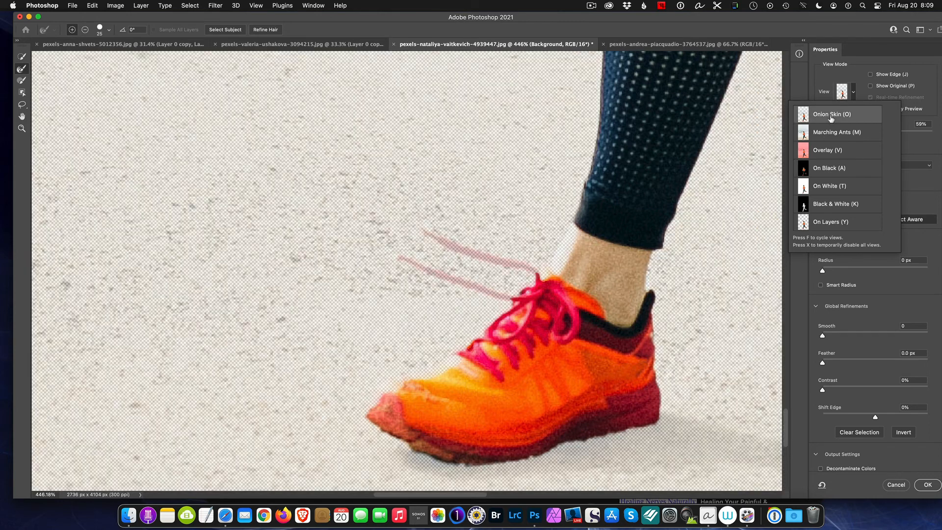
{"action": "left_click", "coordinate": [828, 75]}
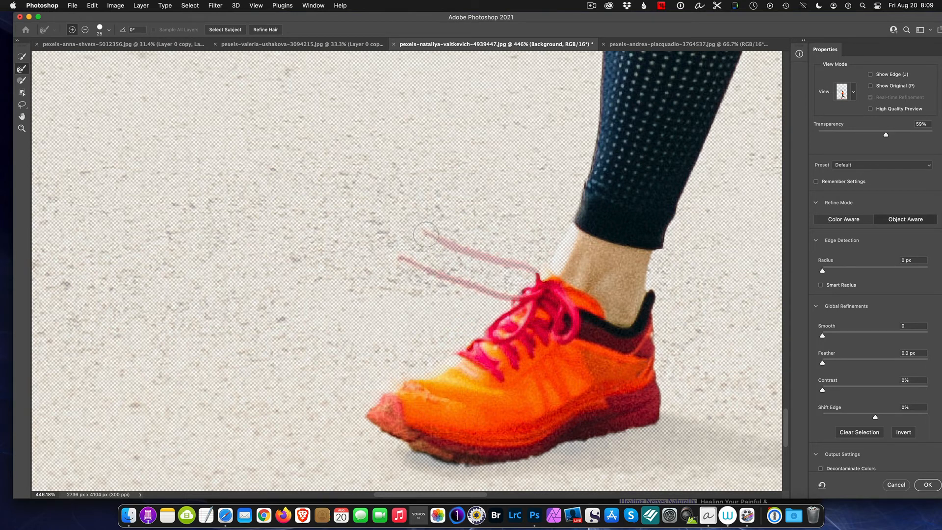
{"action": "left_click_drag", "start_coordinate": [454, 249], "coordinate": [533, 274]}
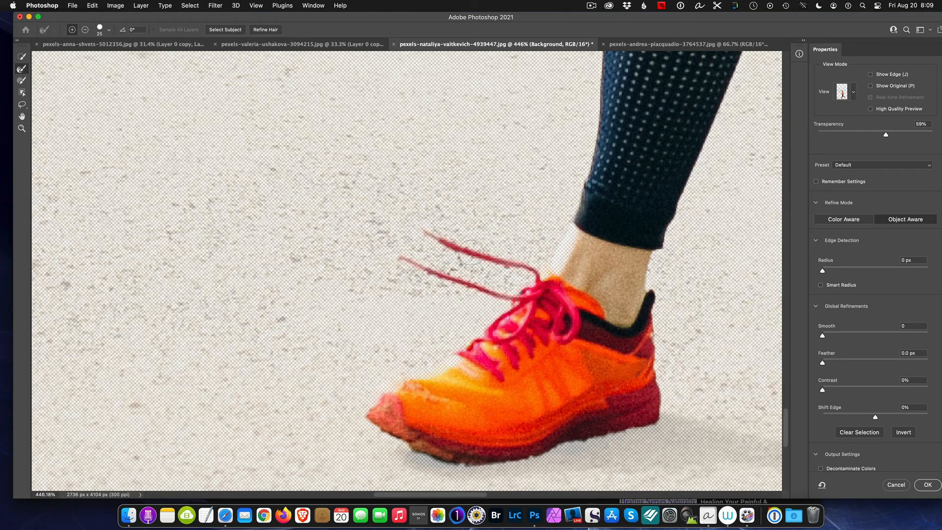
Step: Preview the cutout on black and subtract the background specks between the loose laces with the Brush at size 10
{"action": "left_click", "coordinate": [853, 94]}
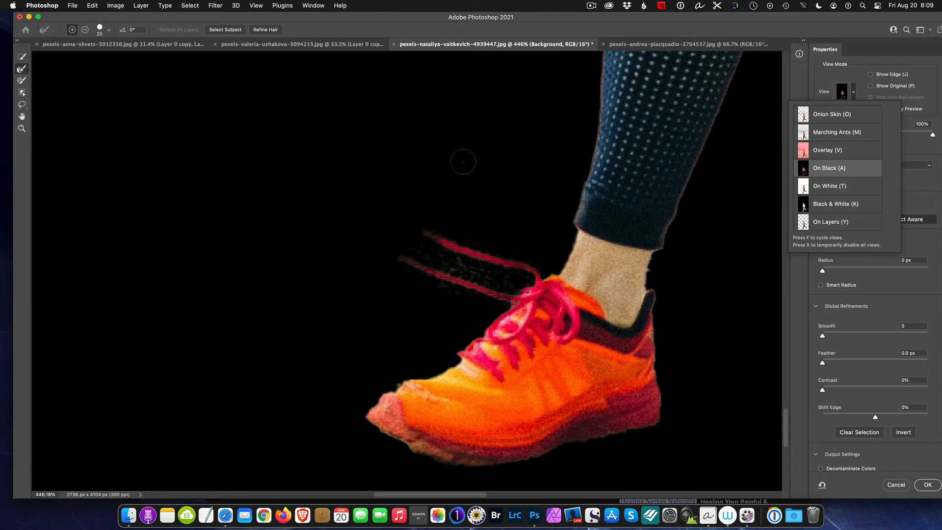
{"action": "scroll", "coordinate": [463, 162], "scroll_direction": "up", "scroll_amount": 10}
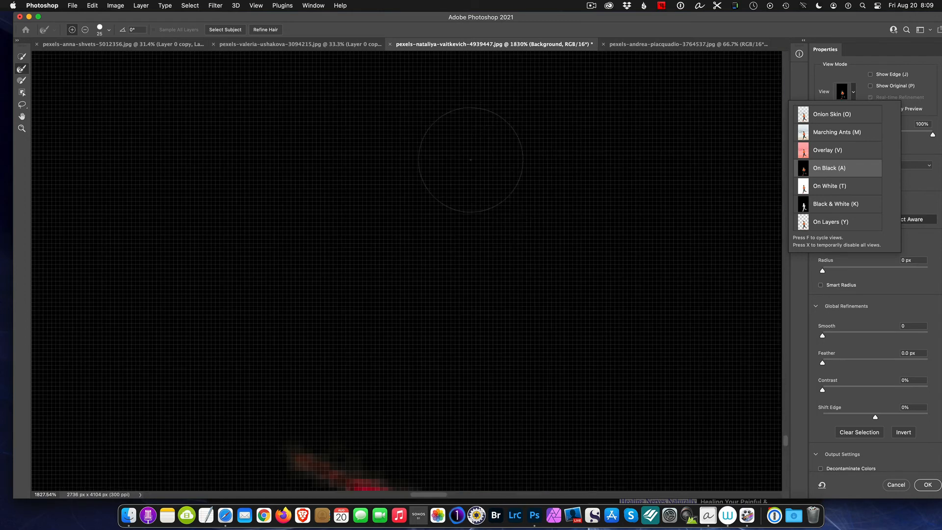
{"action": "scroll", "coordinate": [785, 214], "scroll_direction": "down", "scroll_amount": 6}
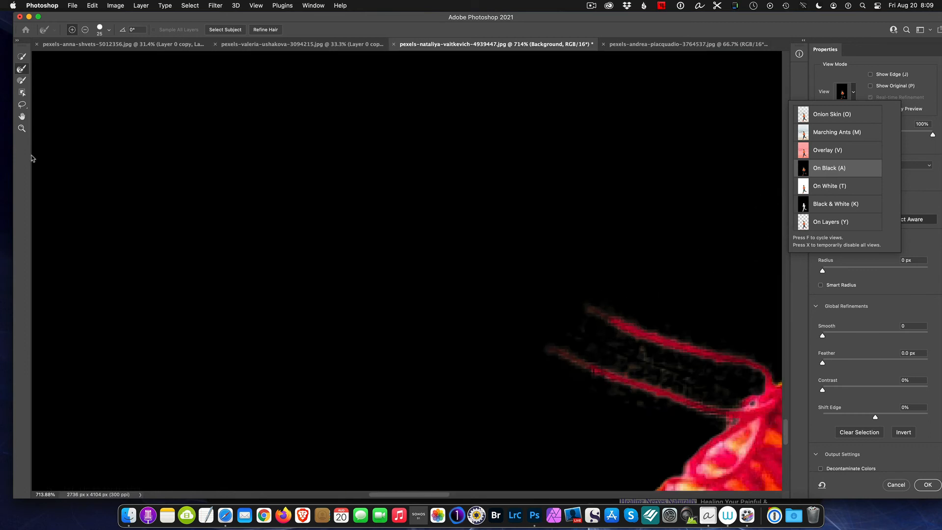
{"action": "left_click", "coordinate": [21, 82]}
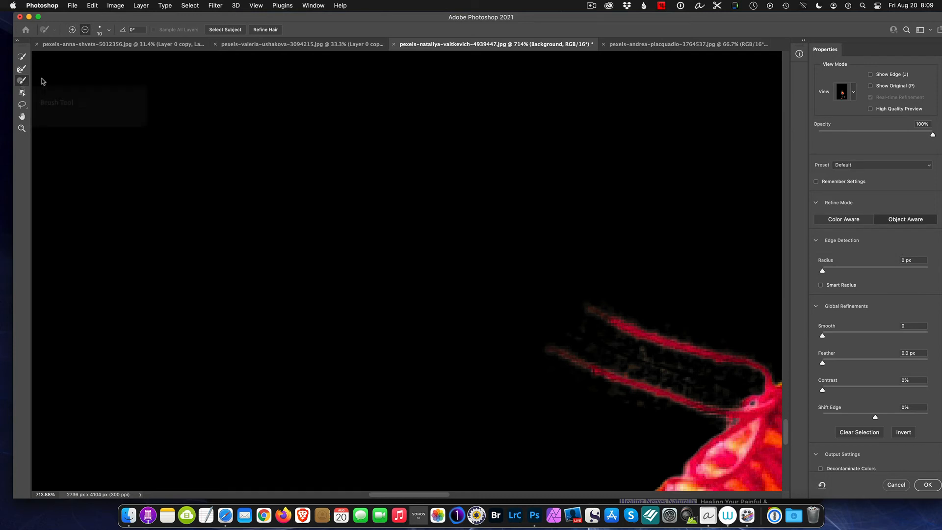
{"action": "left_click", "coordinate": [86, 30]}
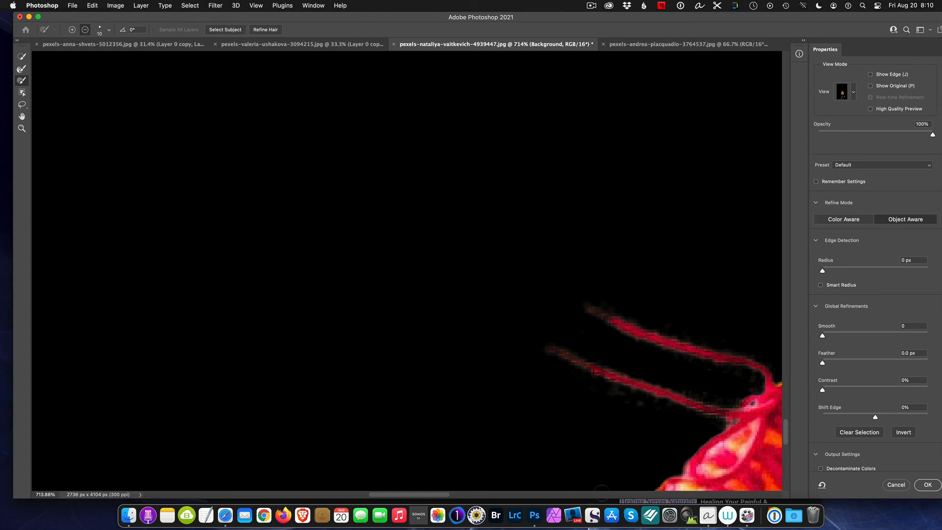
Step: Set the selection's Smooth value to 3, judging the effect along the runner's leg
{"action": "left_click_drag", "start_coordinate": [423, 496], "coordinate": [489, 496]}
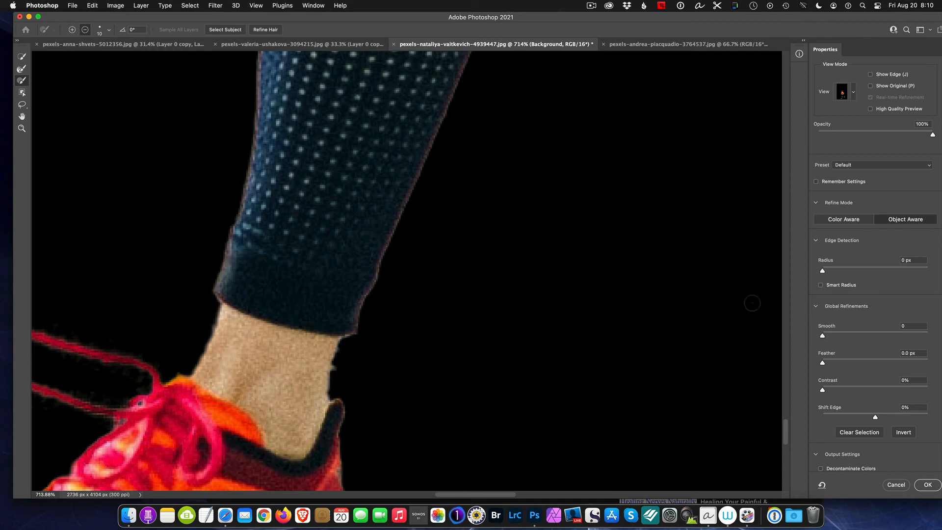
{"action": "left_click_drag", "start_coordinate": [787, 425], "coordinate": [786, 405]}
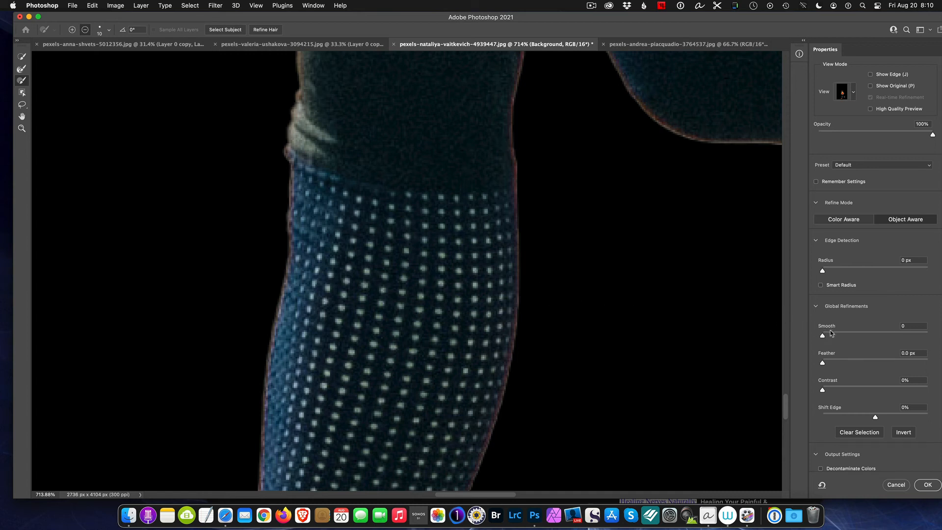
{"action": "mouse_move", "coordinate": [823, 336]}
{"action": "left_mouse_down"}
{"action": "mouse_move", "coordinate": [873, 336]}
{"action": "mouse_move", "coordinate": [833, 335]}
{"action": "left_mouse_up"}
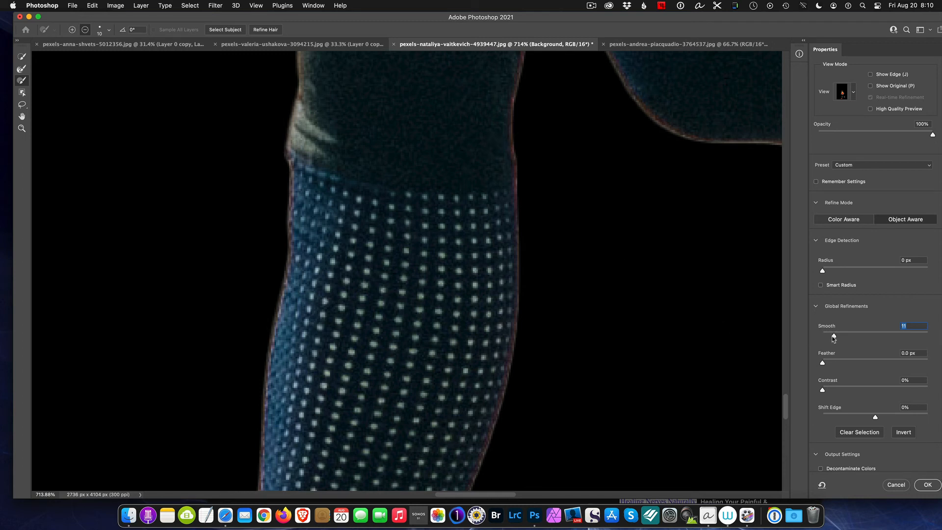
{"action": "left_click_drag", "start_coordinate": [833, 335], "coordinate": [855, 338]}
{"action": "left_click_drag", "start_coordinate": [855, 339], "coordinate": [827, 337]}
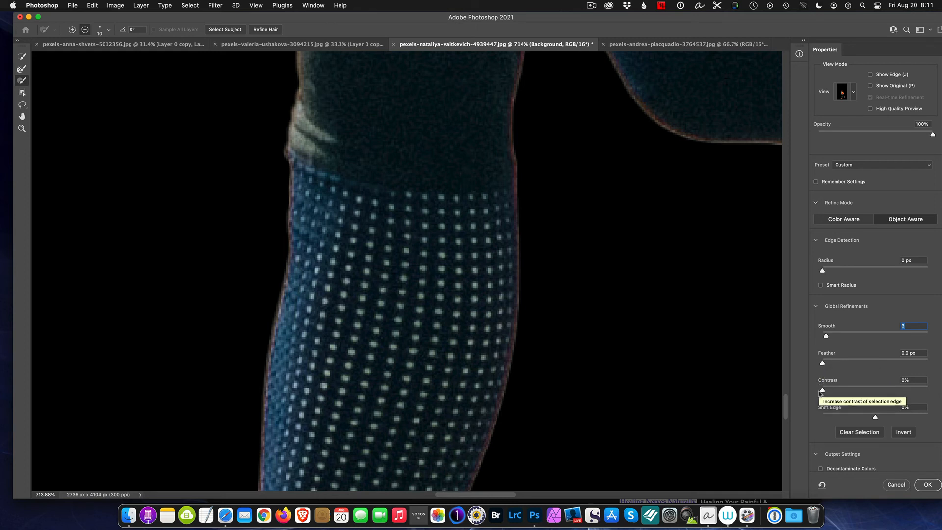
Step: Set the selection edge's Contrast to 6%
{"action": "left_click_drag", "start_coordinate": [822, 391], "coordinate": [834, 391]}
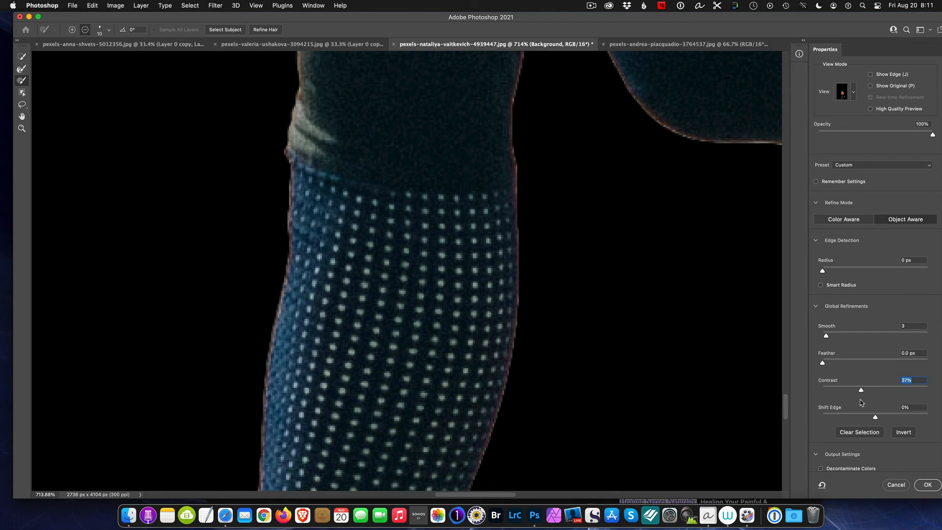
{"action": "left_click_drag", "start_coordinate": [859, 392], "coordinate": [849, 389]}
{"action": "left_click_drag", "start_coordinate": [838, 389], "coordinate": [830, 387]}
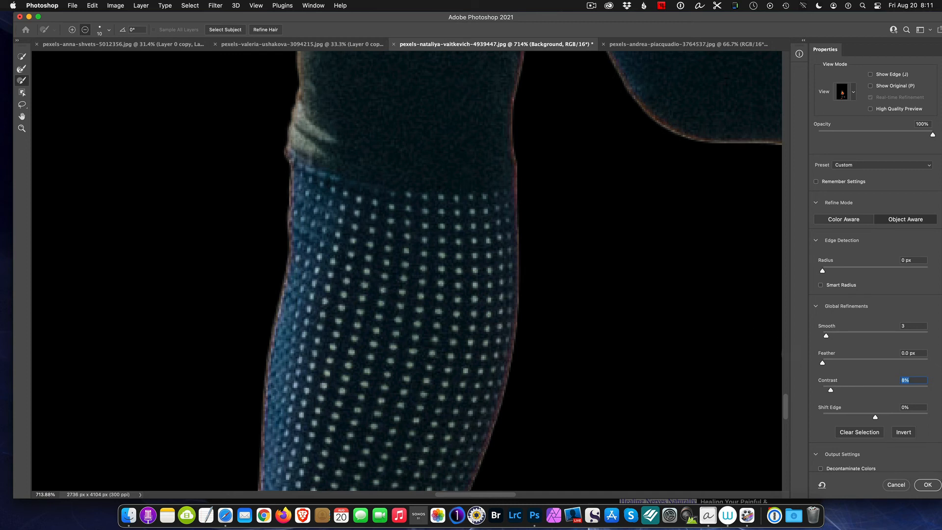
{"action": "left_click_drag", "start_coordinate": [830, 390], "coordinate": [829, 390]}
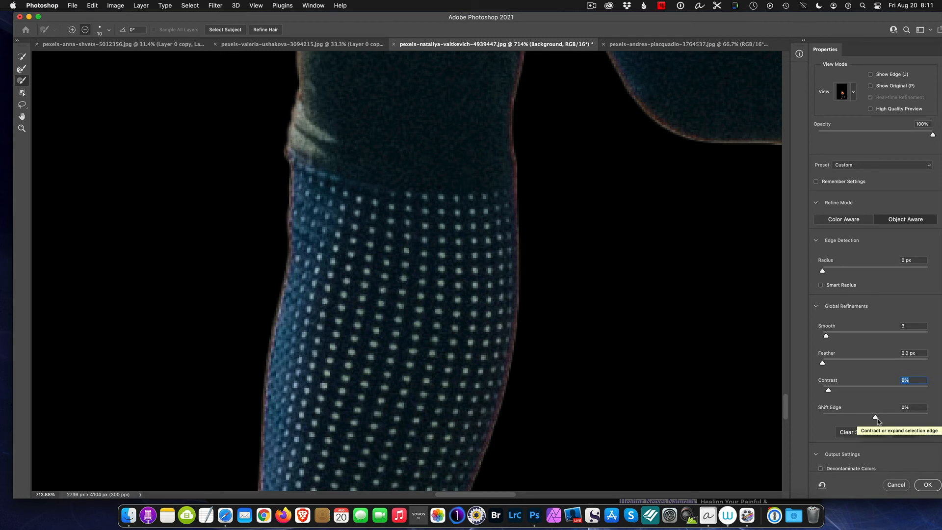
Step: Set Shift Edge to -51% and apply the Select and Mask refinements
{"action": "left_click_drag", "start_coordinate": [876, 420], "coordinate": [854, 421]}
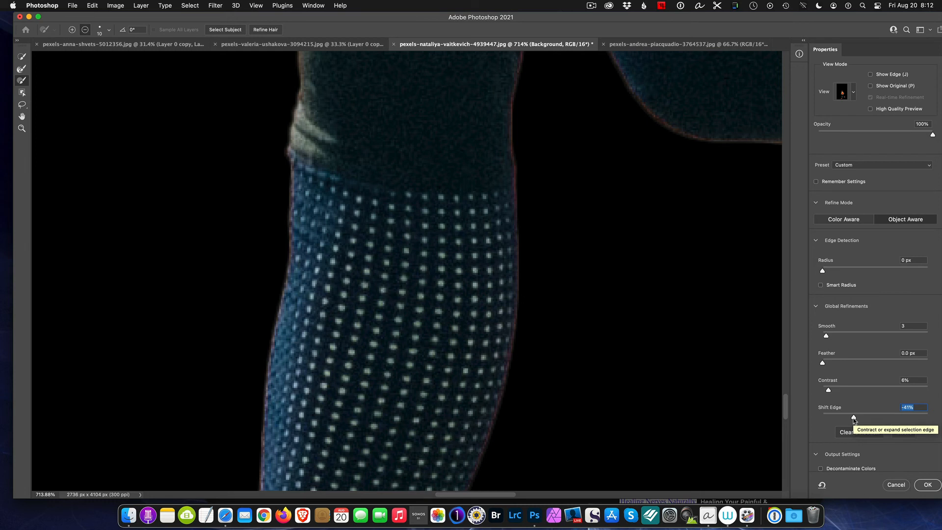
{"action": "left_click_drag", "start_coordinate": [854, 420], "coordinate": [869, 419]}
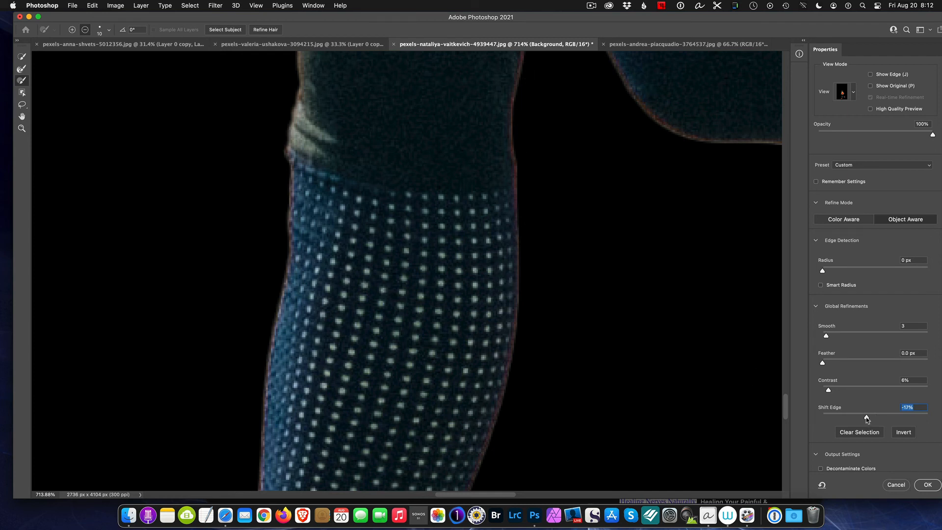
{"action": "left_click_drag", "start_coordinate": [868, 418], "coordinate": [849, 418]}
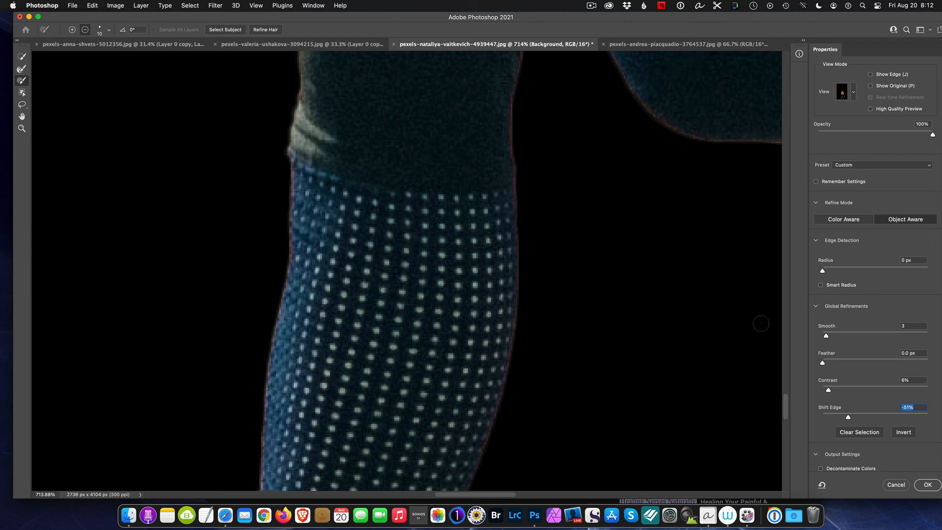
{"action": "left_click", "coordinate": [926, 484]}
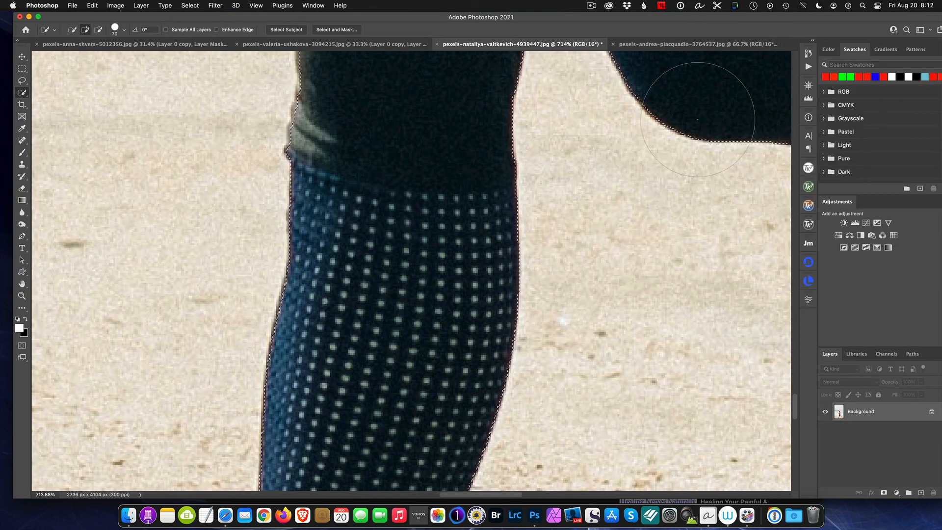
Step: Switch to the photo of the runner in red leggings and select her with Select Subject
{"action": "scroll", "coordinate": [625, 182], "scroll_direction": "down", "scroll_amount": 15}
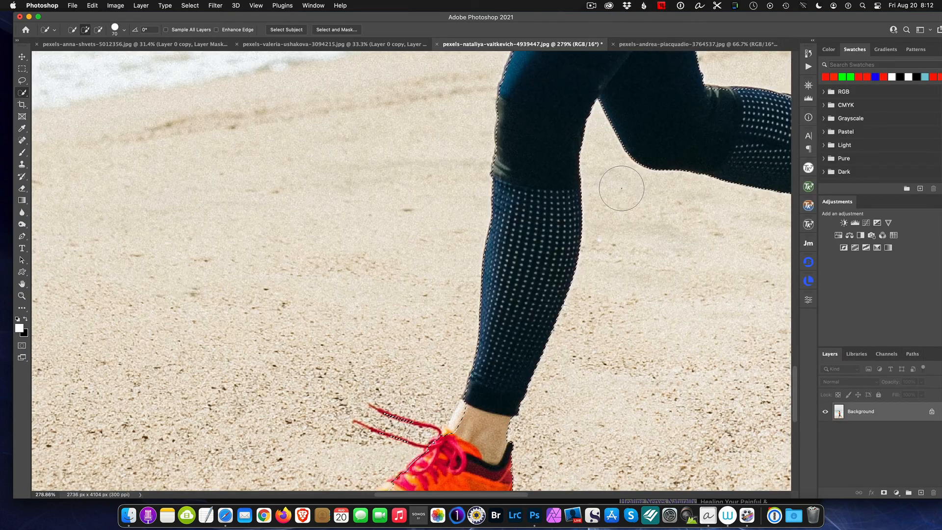
{"action": "key", "text": "super+0"}
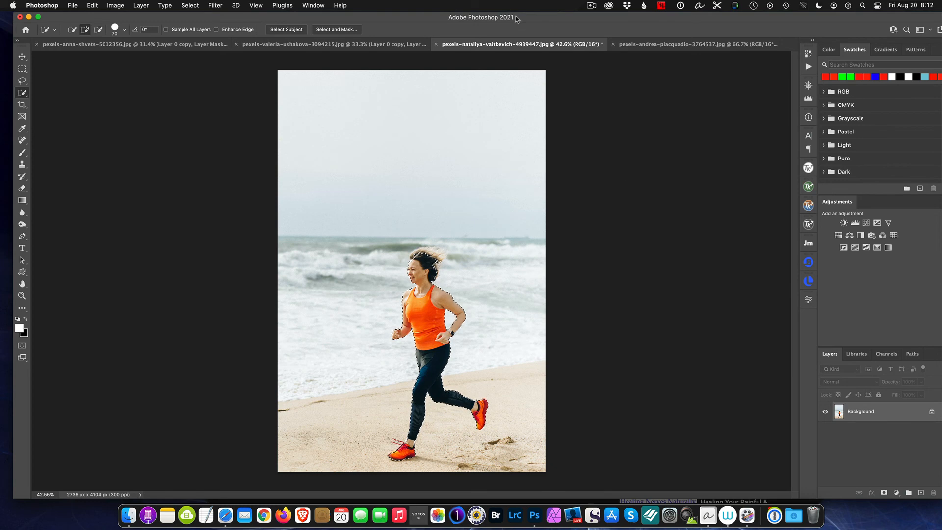
{"action": "left_click", "coordinate": [658, 45]}
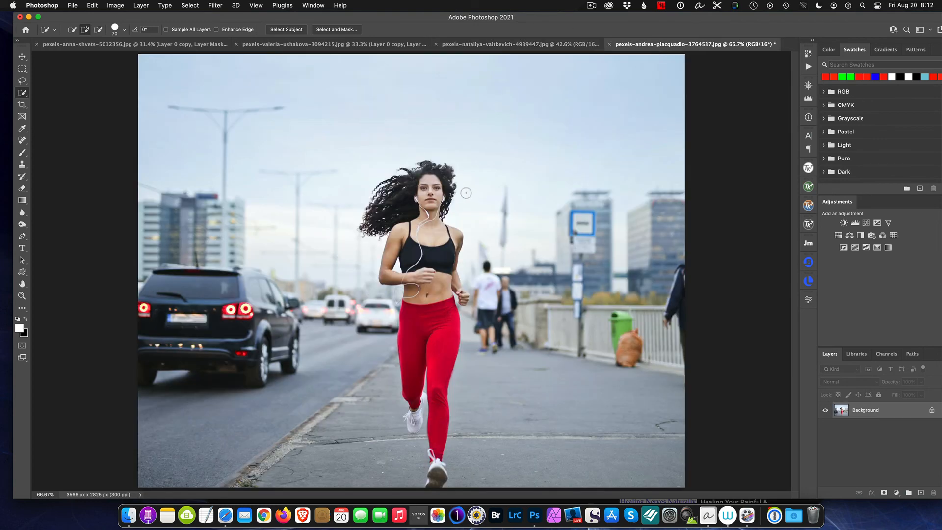
{"action": "left_click", "coordinate": [22, 70]}
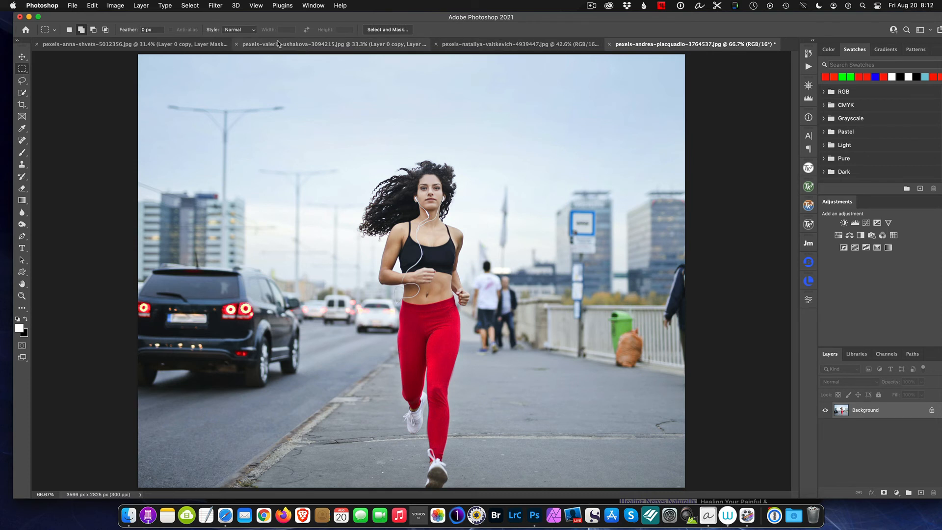
{"action": "left_click", "coordinate": [191, 7]}
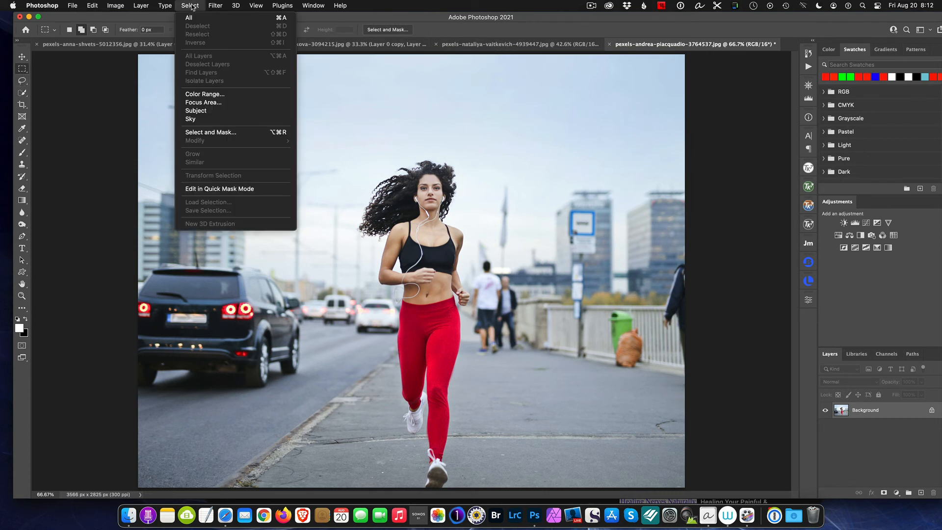
{"action": "left_click", "coordinate": [205, 112]}
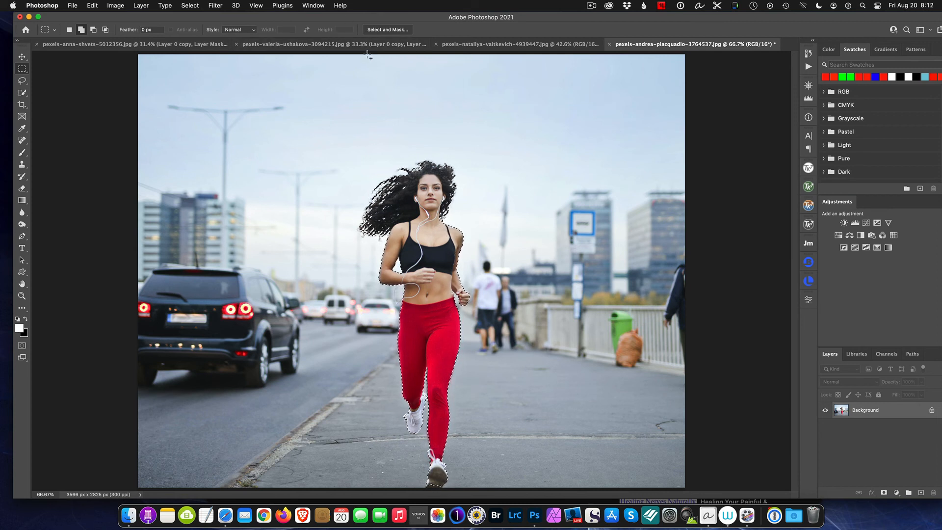
Step: Open the runner's selection in Select and Mask and preview her curly hair in Onion Skin view
{"action": "left_click", "coordinate": [383, 30]}
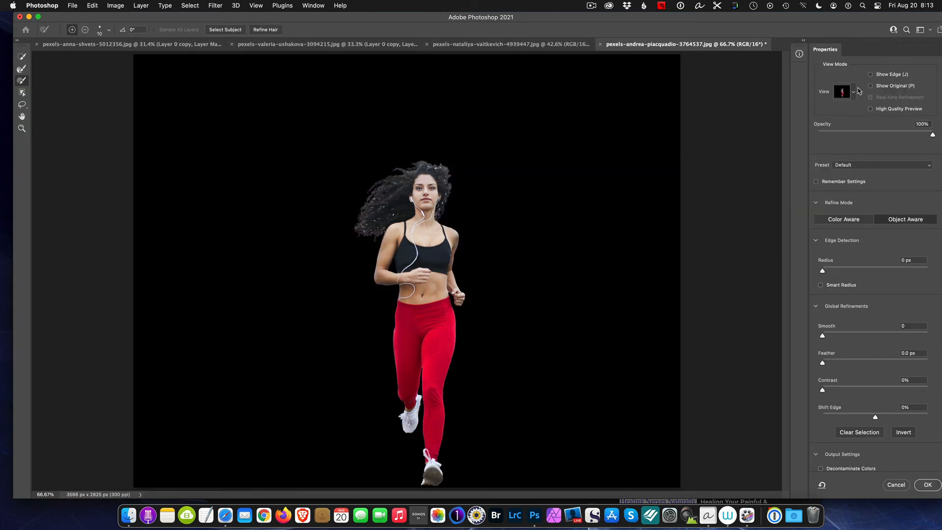
{"action": "left_click", "coordinate": [854, 91]}
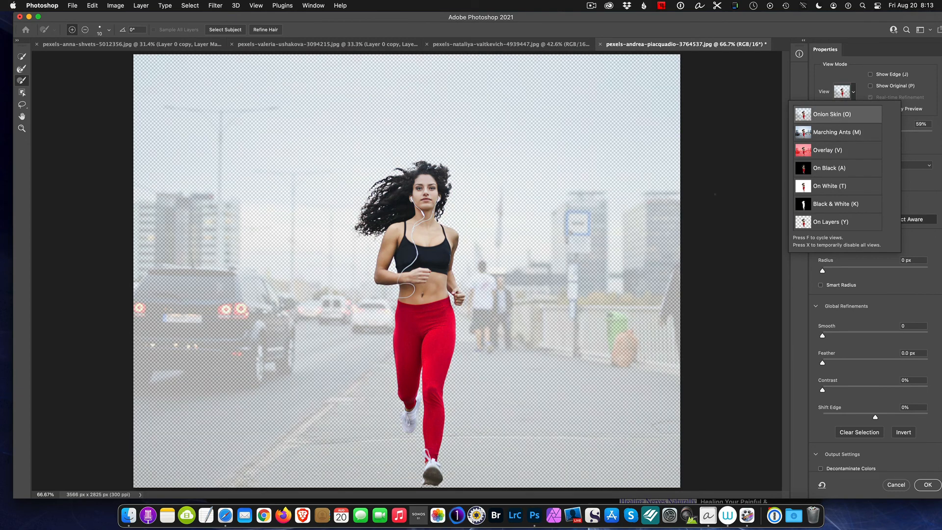
{"action": "left_click", "coordinate": [838, 91]}
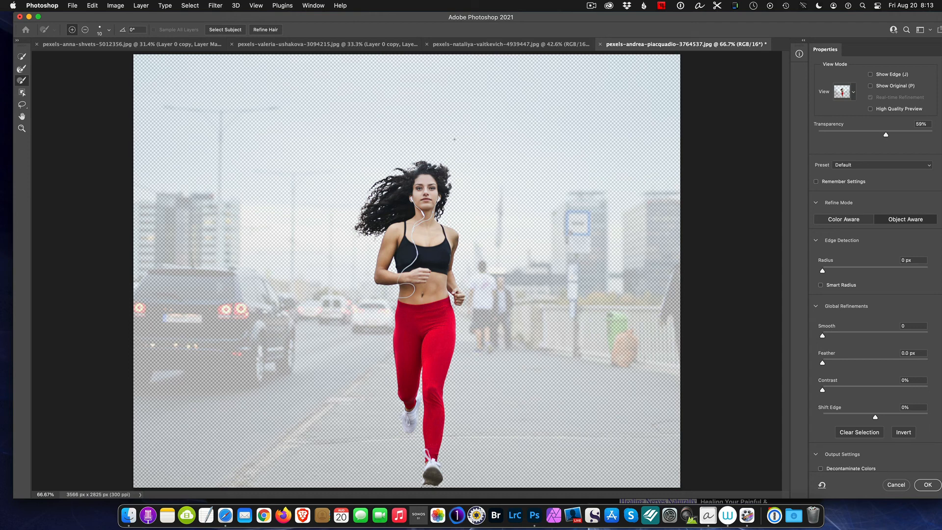
{"action": "scroll", "coordinate": [416, 173], "scroll_direction": "up", "scroll_amount": 5}
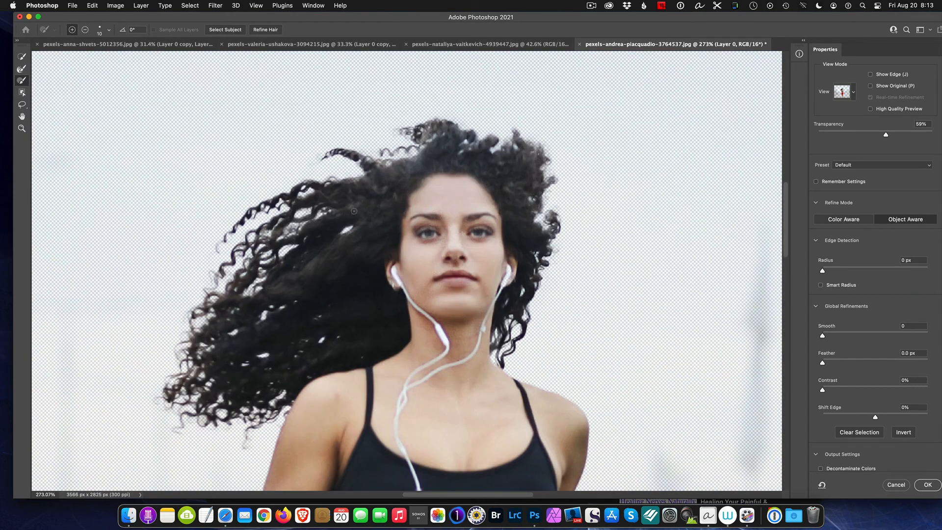
Step: Preview the runner's selection in On Black view and activate the Refine Edge Brush at size 25
{"action": "left_click", "coordinate": [853, 92]}
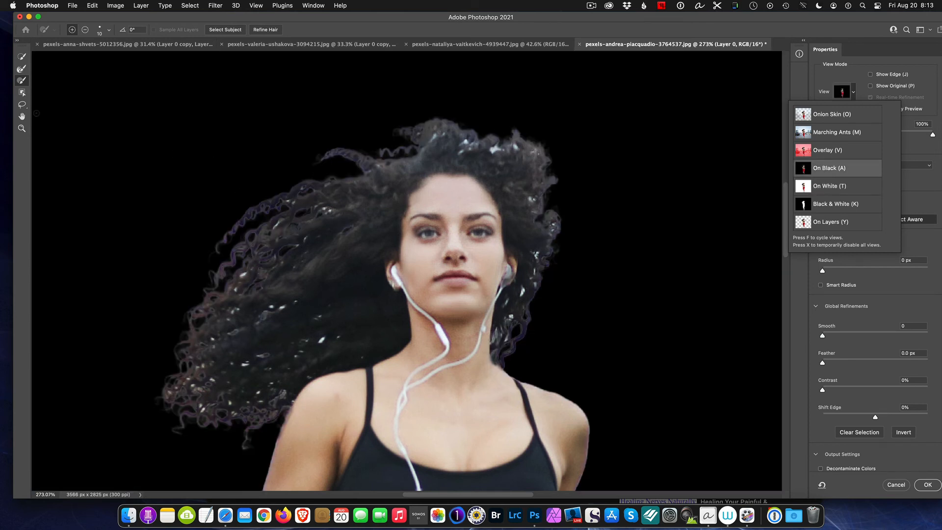
{"action": "left_click", "coordinate": [21, 69]}
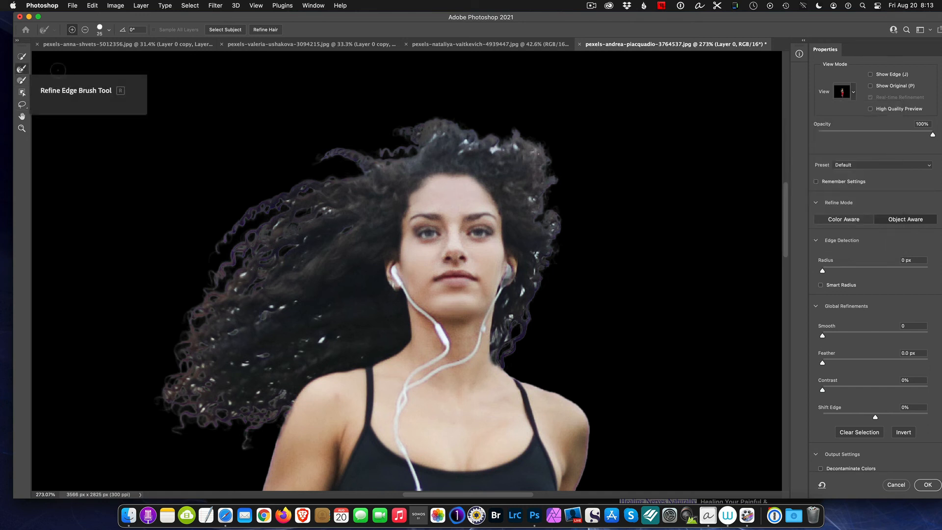
Step: Try Refine Hair on the runner's curls and check the result in On White view
{"action": "left_click", "coordinate": [266, 30]}
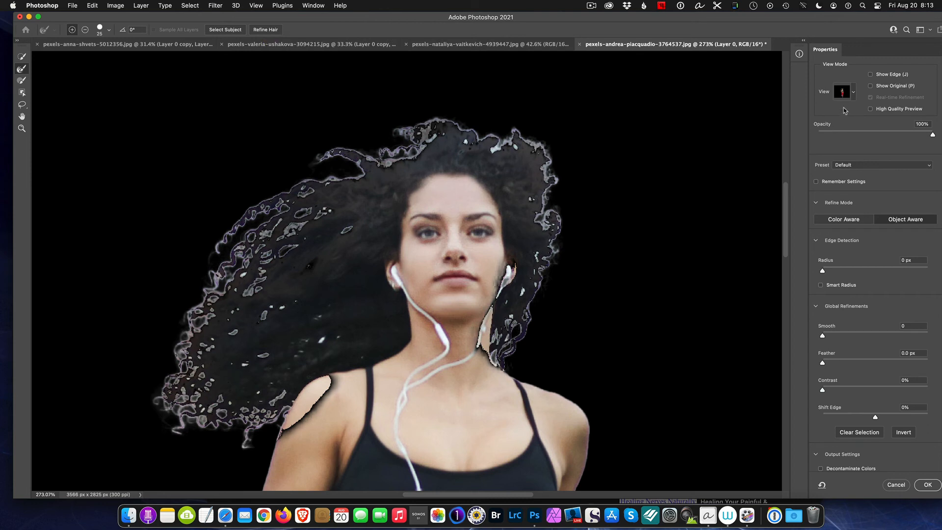
{"action": "left_click", "coordinate": [853, 92]}
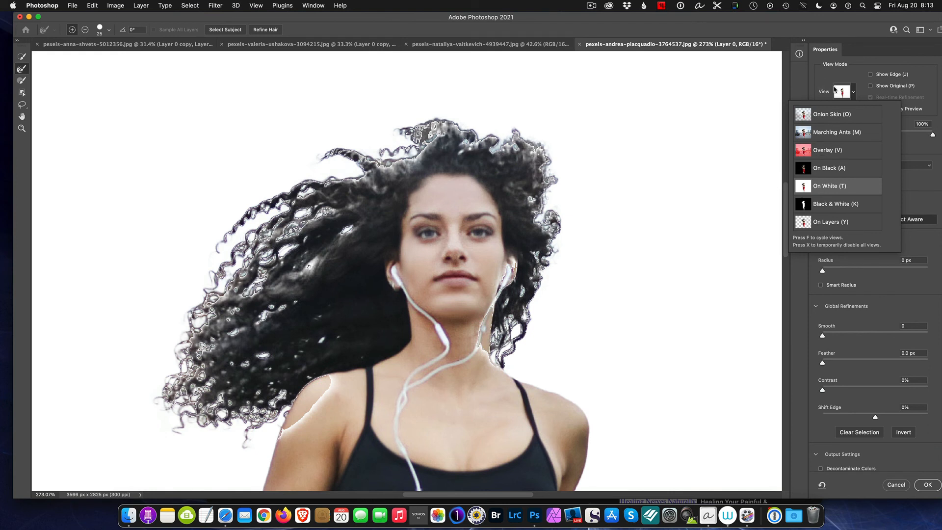
{"action": "left_click", "coordinate": [837, 92]}
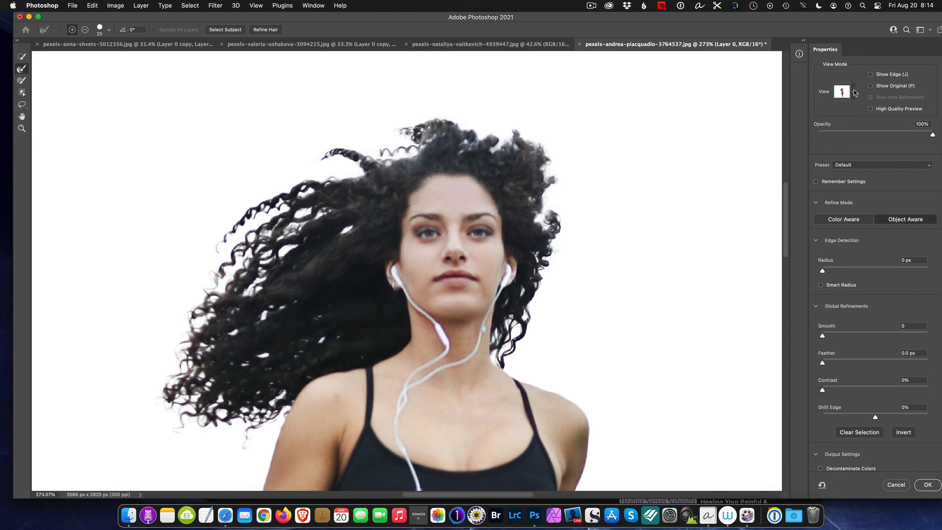
Step: In On Black view, paint over the bright gaps in the curls above and beside the runner's face with the Refine Edge Brush
{"action": "left_click", "coordinate": [854, 92]}
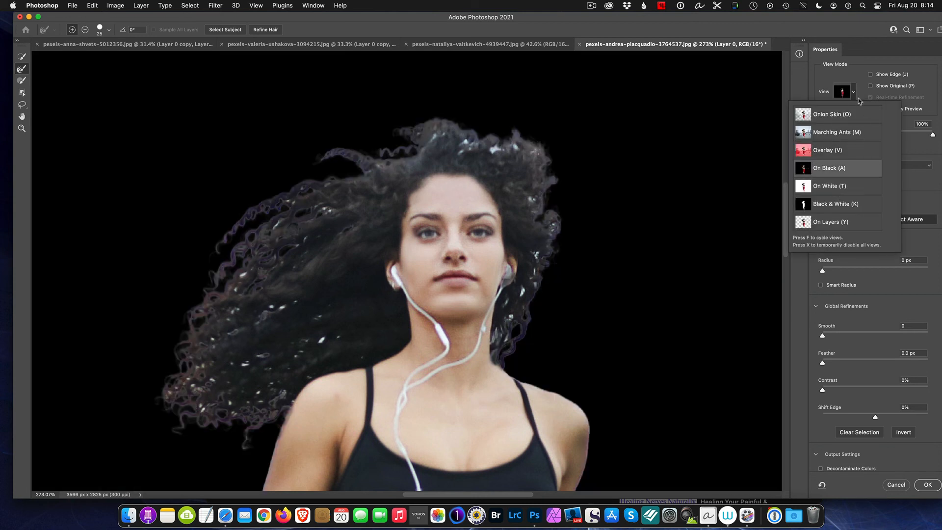
{"action": "left_click", "coordinate": [841, 90]}
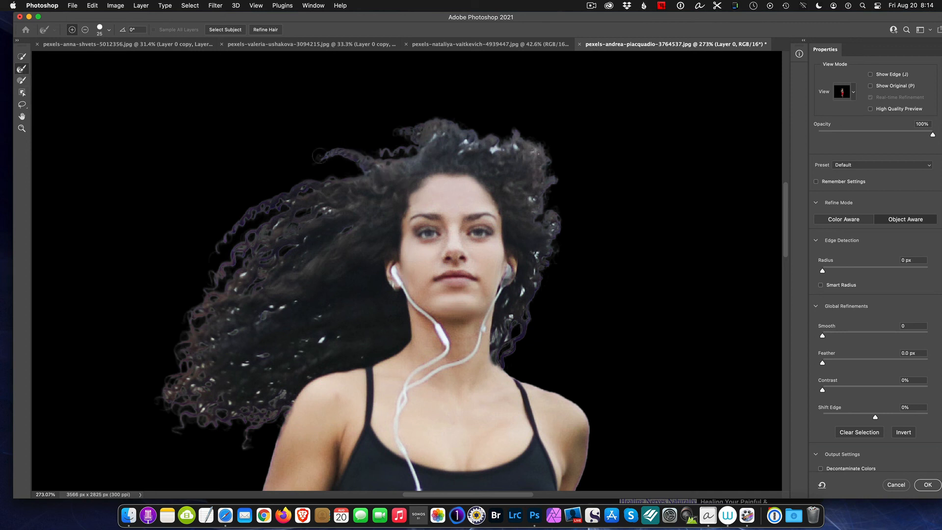
{"action": "mouse_move", "coordinate": [417, 147]}
{"action": "left_mouse_down"}
{"action": "mouse_move", "coordinate": [450, 130]}
{"action": "mouse_move", "coordinate": [417, 126]}
{"action": "mouse_move", "coordinate": [401, 136]}
{"action": "mouse_move", "coordinate": [411, 149]}
{"action": "mouse_move", "coordinate": [374, 150]}
{"action": "left_mouse_up"}
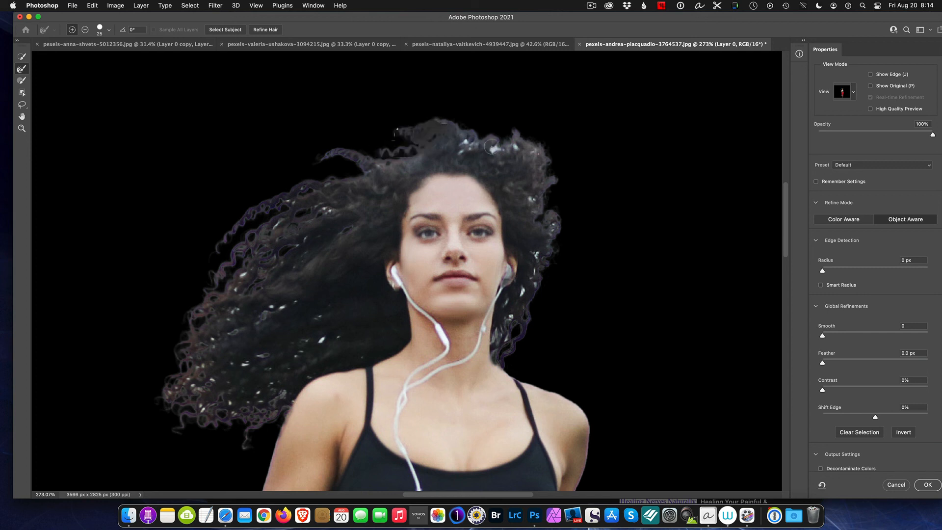
{"action": "mouse_move", "coordinate": [458, 143]}
{"action": "left_mouse_down"}
{"action": "mouse_move", "coordinate": [472, 145]}
{"action": "mouse_move", "coordinate": [451, 148]}
{"action": "mouse_move", "coordinate": [518, 140]}
{"action": "mouse_move", "coordinate": [520, 150]}
{"action": "left_mouse_up"}
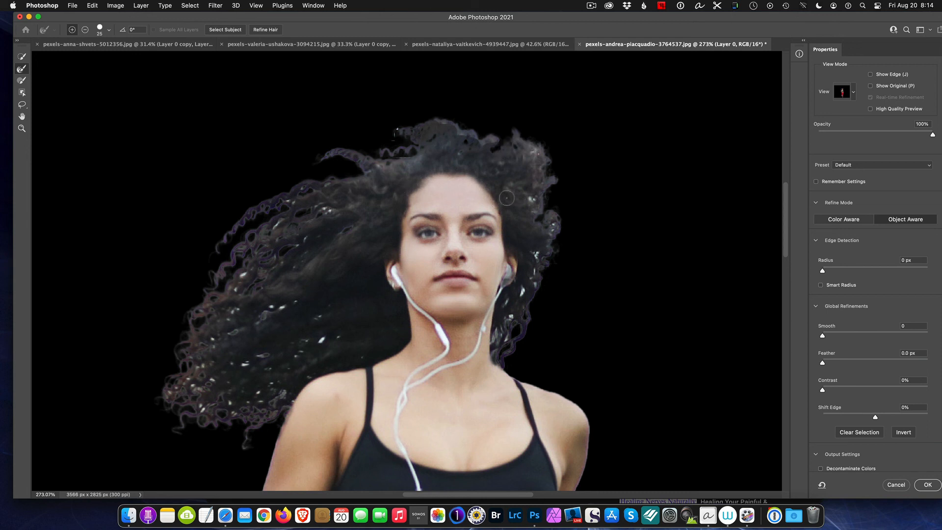
{"action": "left_click_drag", "start_coordinate": [517, 189], "coordinate": [540, 209]}
Step: Set the runner's selection edge to 6% Contrast and -16% Shift Edge
{"action": "left_click", "coordinate": [822, 336]}
{"action": "mouse_move", "coordinate": [875, 419]}
{"action": "left_mouse_down"}
{"action": "mouse_move", "coordinate": [836, 414]}
{"action": "mouse_move", "coordinate": [867, 415]}
{"action": "left_mouse_up"}
Step: Output the runner's refined selection as a New Layer with Layer Mask and apply the Select and Mask refinements
{"action": "scroll", "coordinate": [890, 408], "scroll_direction": "down", "scroll_amount": 2}
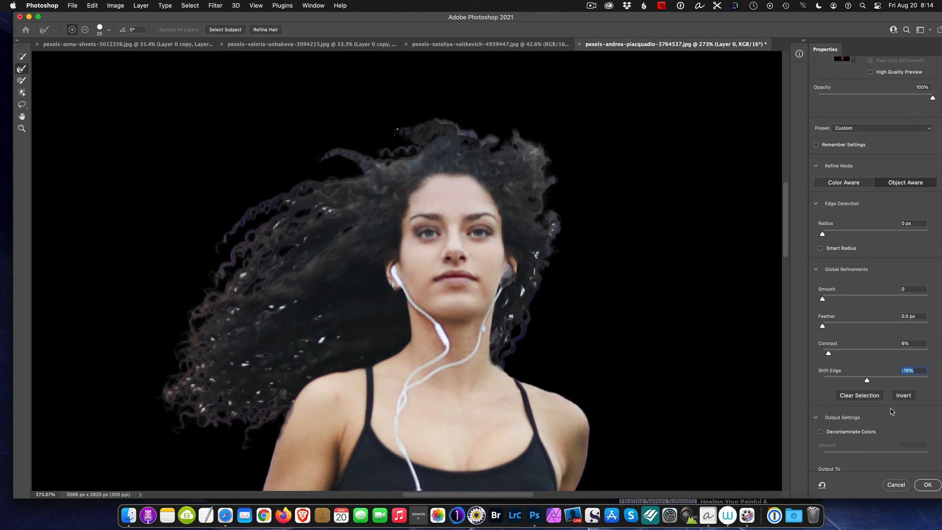
{"action": "scroll", "coordinate": [890, 408], "scroll_direction": "down", "scroll_amount": 1}
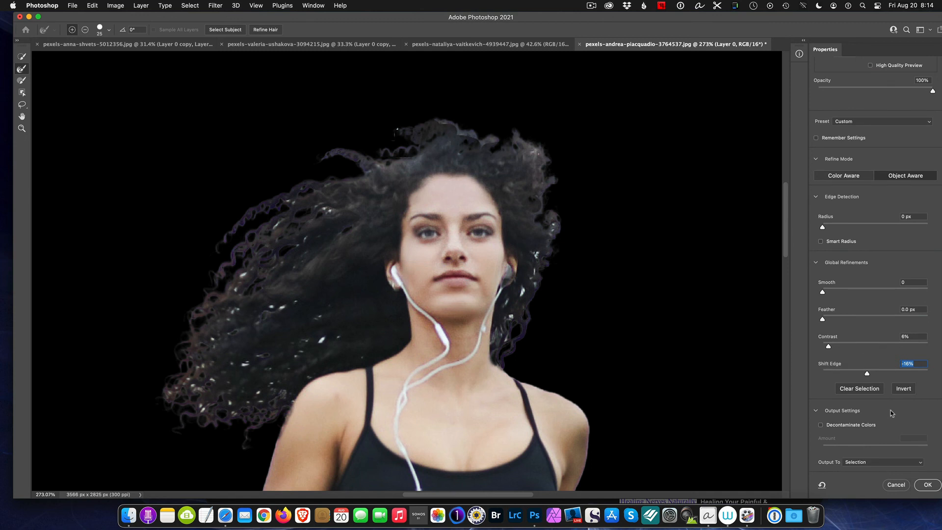
{"action": "left_click", "coordinate": [872, 462]}
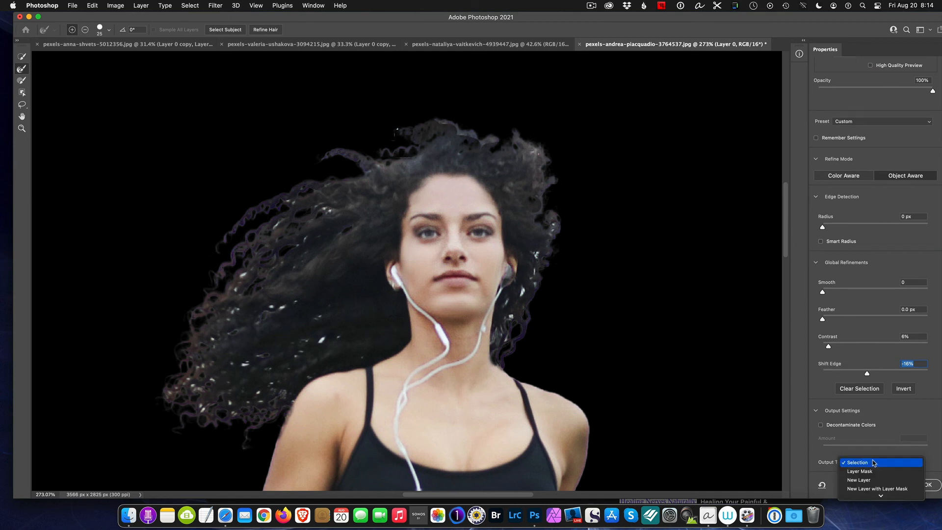
{"action": "left_click", "coordinate": [871, 489]}
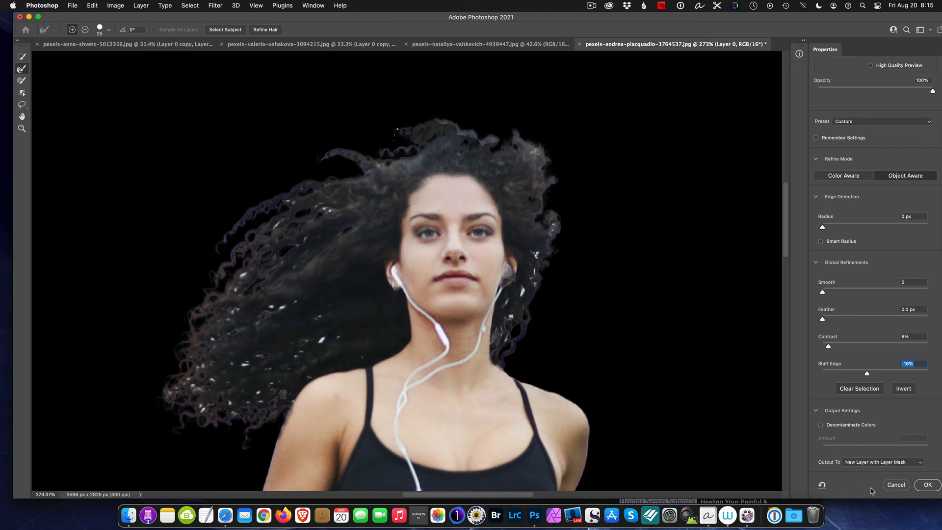
{"action": "left_click", "coordinate": [927, 484]}
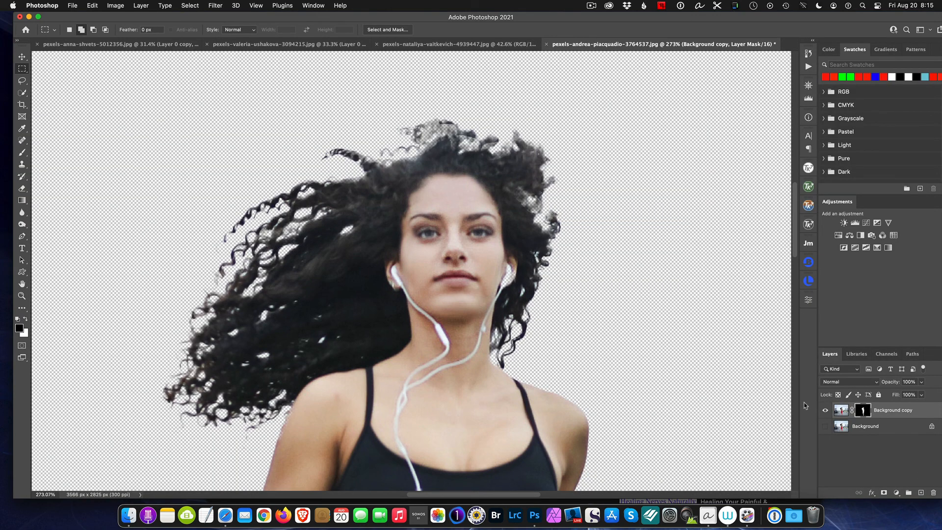
{"action": "scroll", "coordinate": [701, 388], "scroll_direction": "up", "scroll_amount": 3}
{"action": "scroll", "coordinate": [700, 387], "scroll_direction": "down", "scroll_amount": 5}
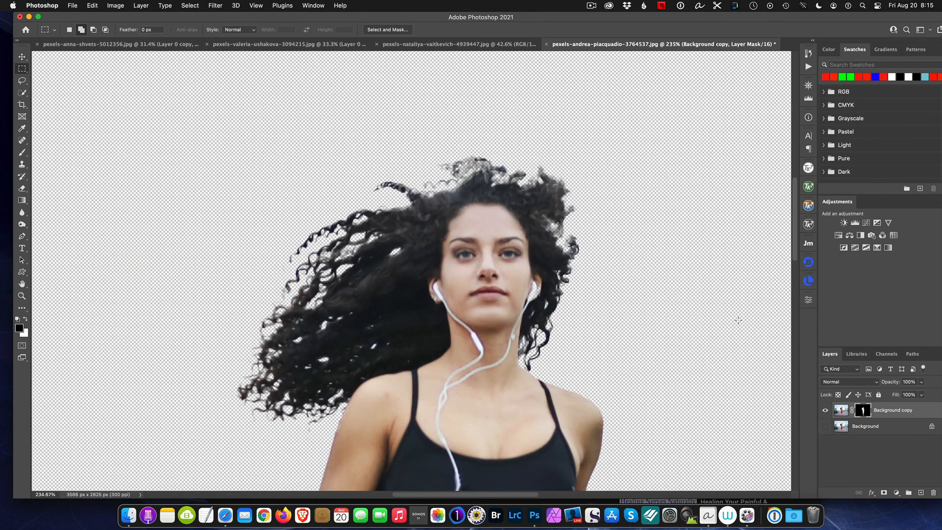
{"action": "left_click_drag", "start_coordinate": [797, 218], "coordinate": [800, 248]}
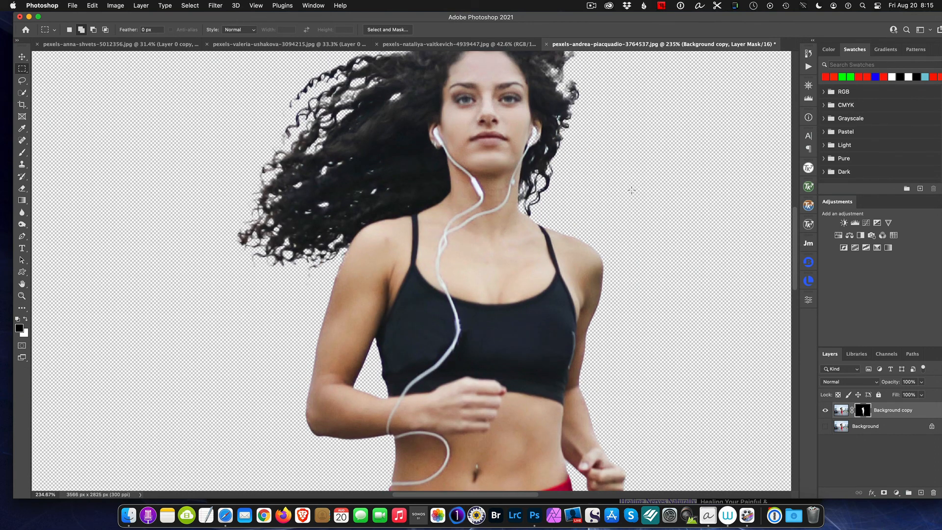
{"action": "key", "text": "super+0"}
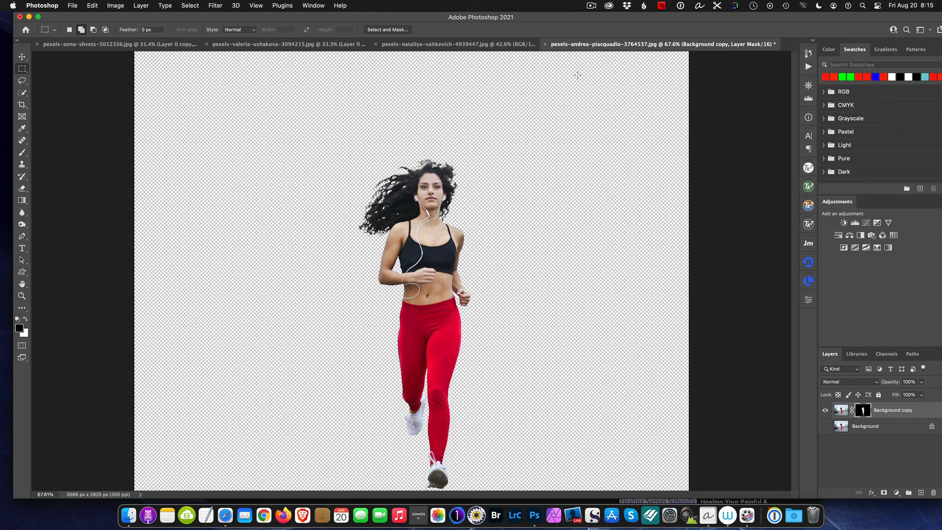
{"action": "left_click", "coordinate": [590, 6]}
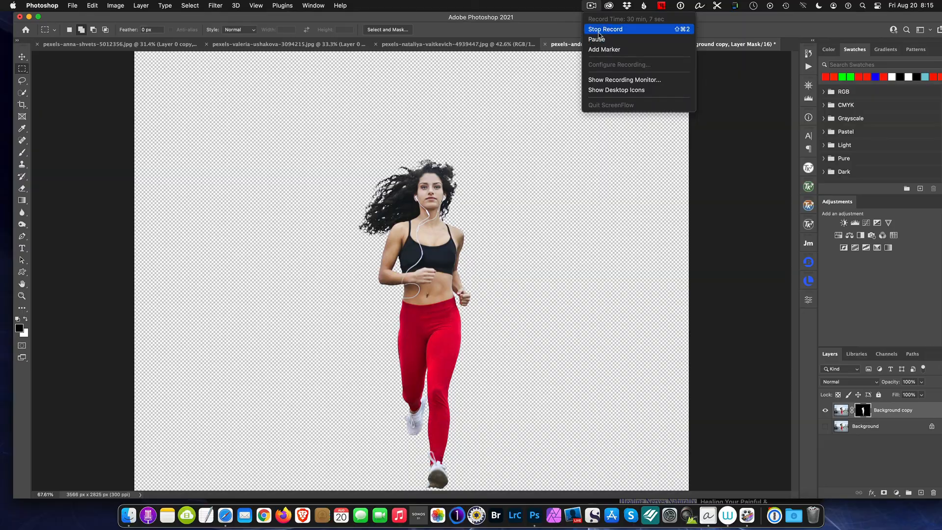